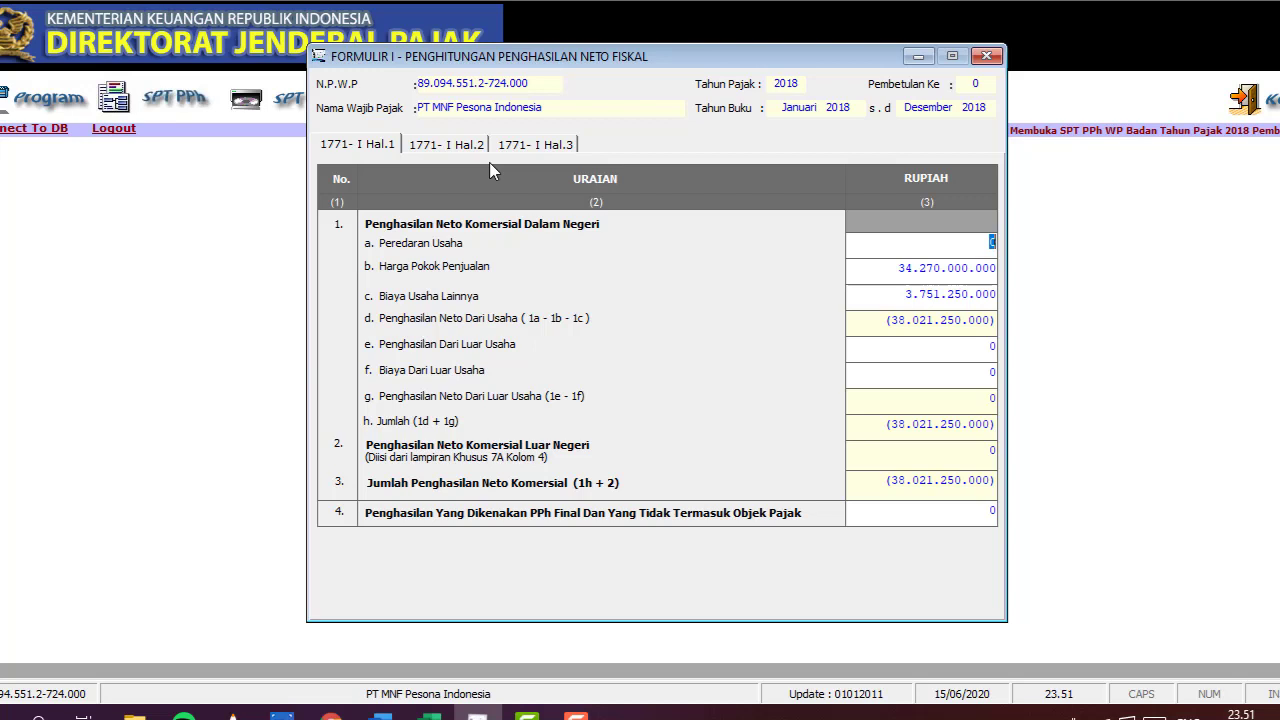
- Review all three pages of Formulir 1771-I, covering commercial net income, positive fiscal adjustments and negative fiscal adjustments
click(376, 150)
click(430, 147)
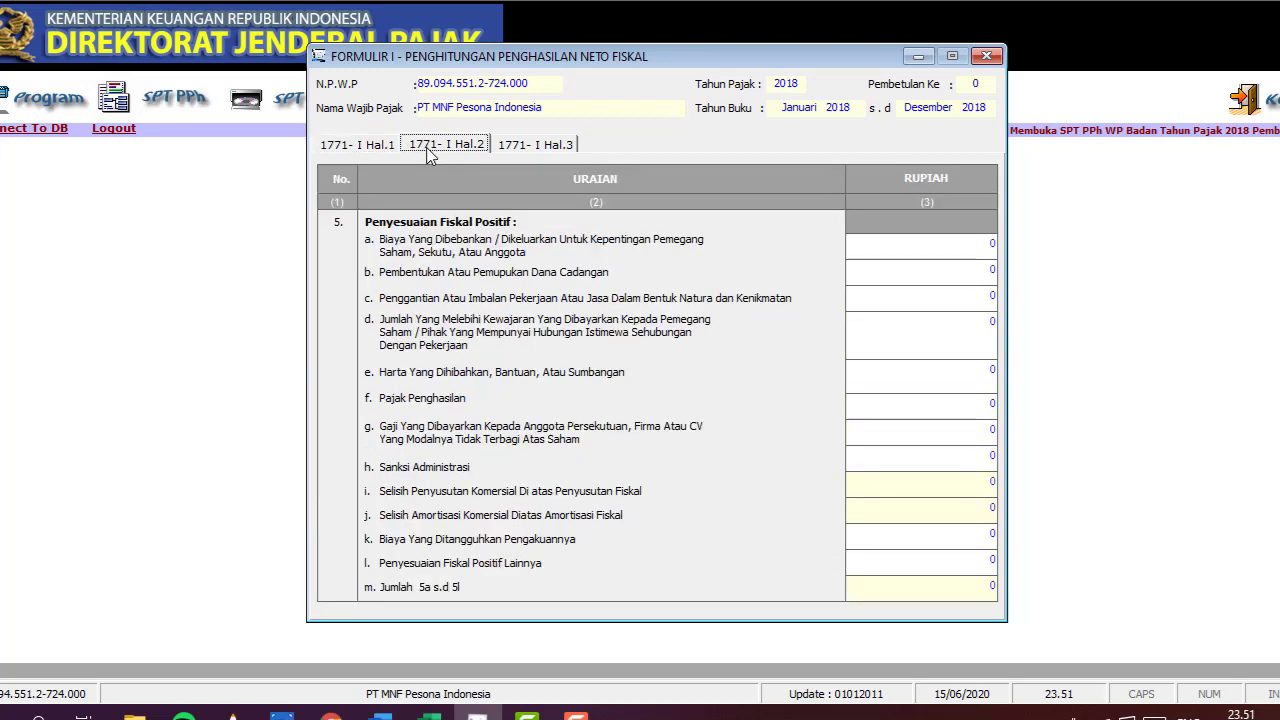
click(518, 152)
click(351, 147)
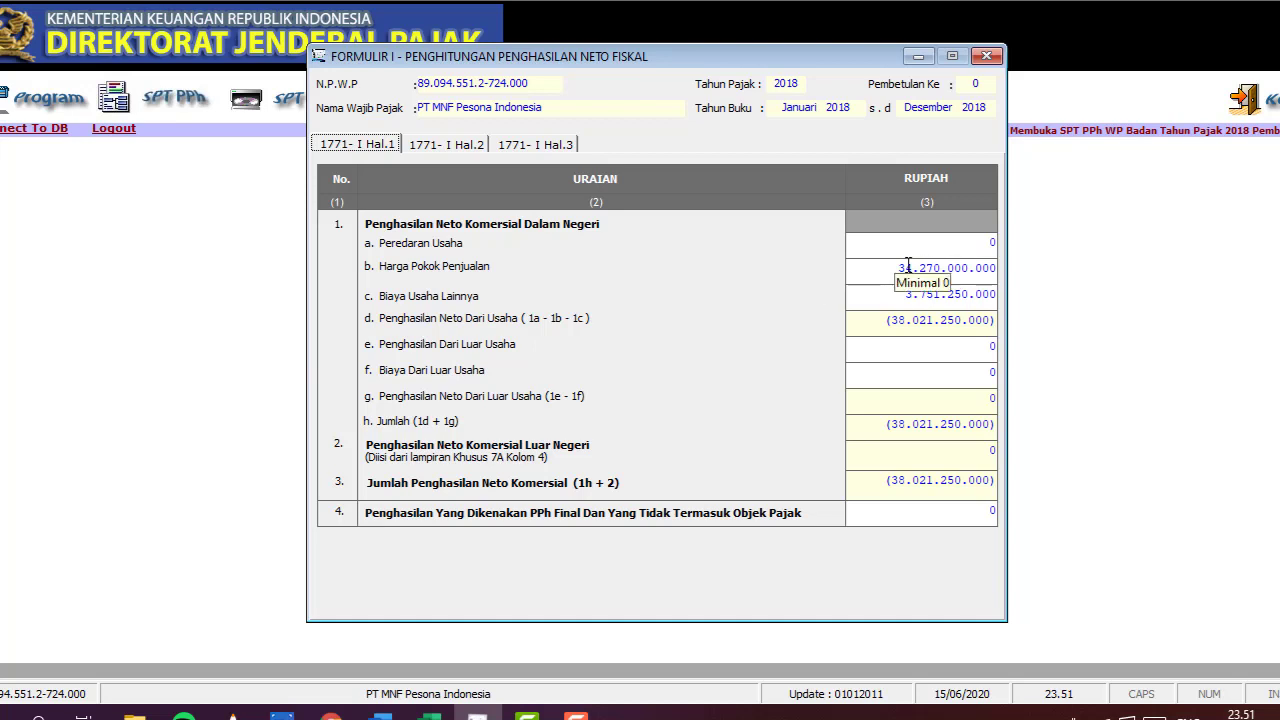
click(463, 148)
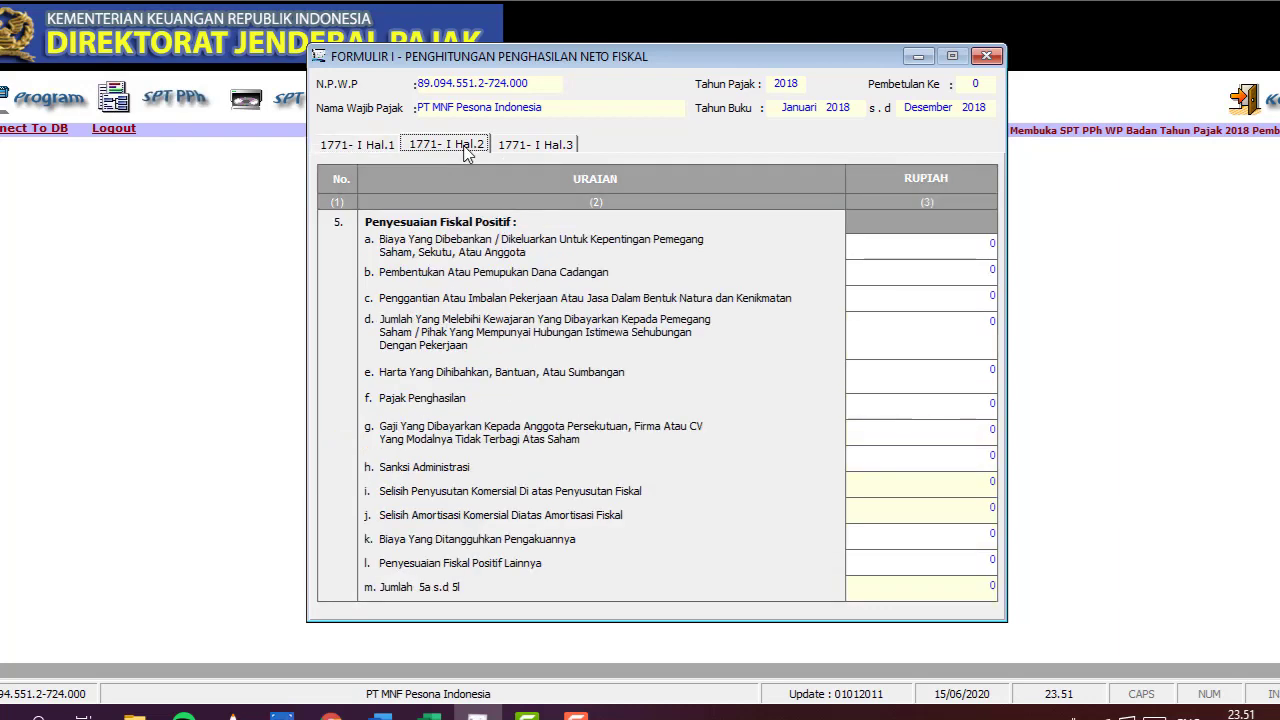
click(509, 152)
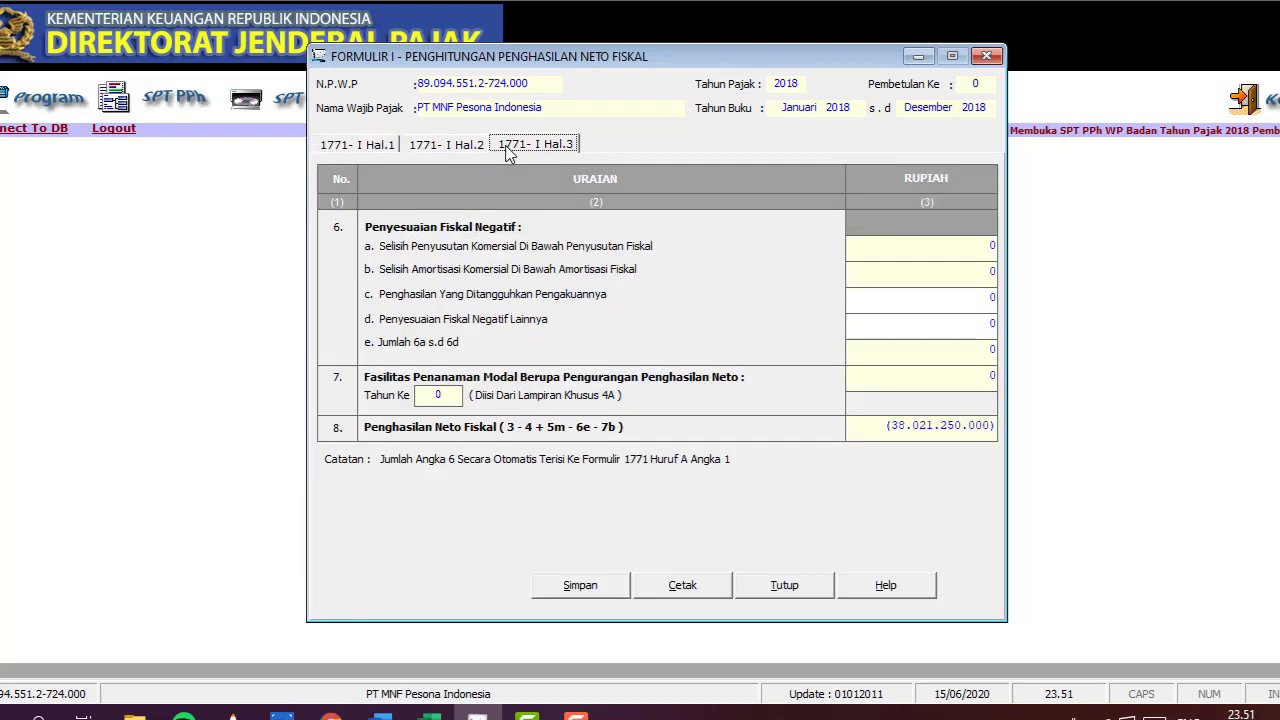
click(449, 150)
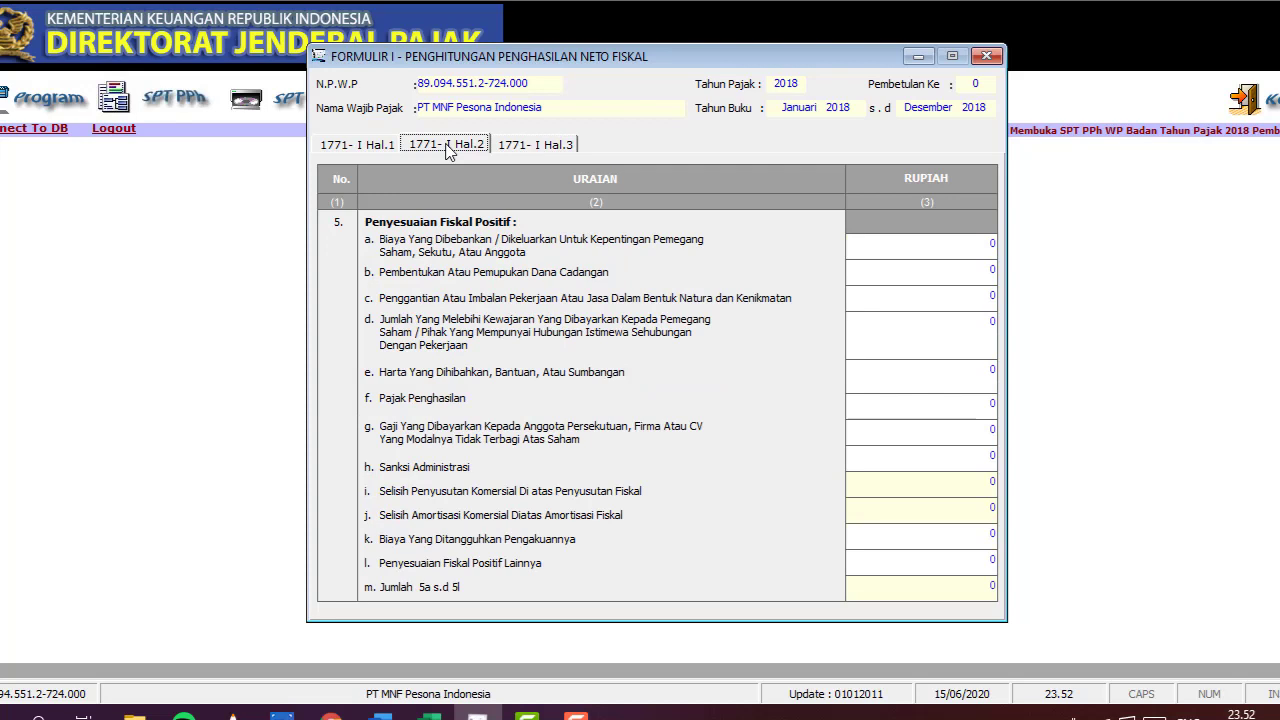
key(Left)
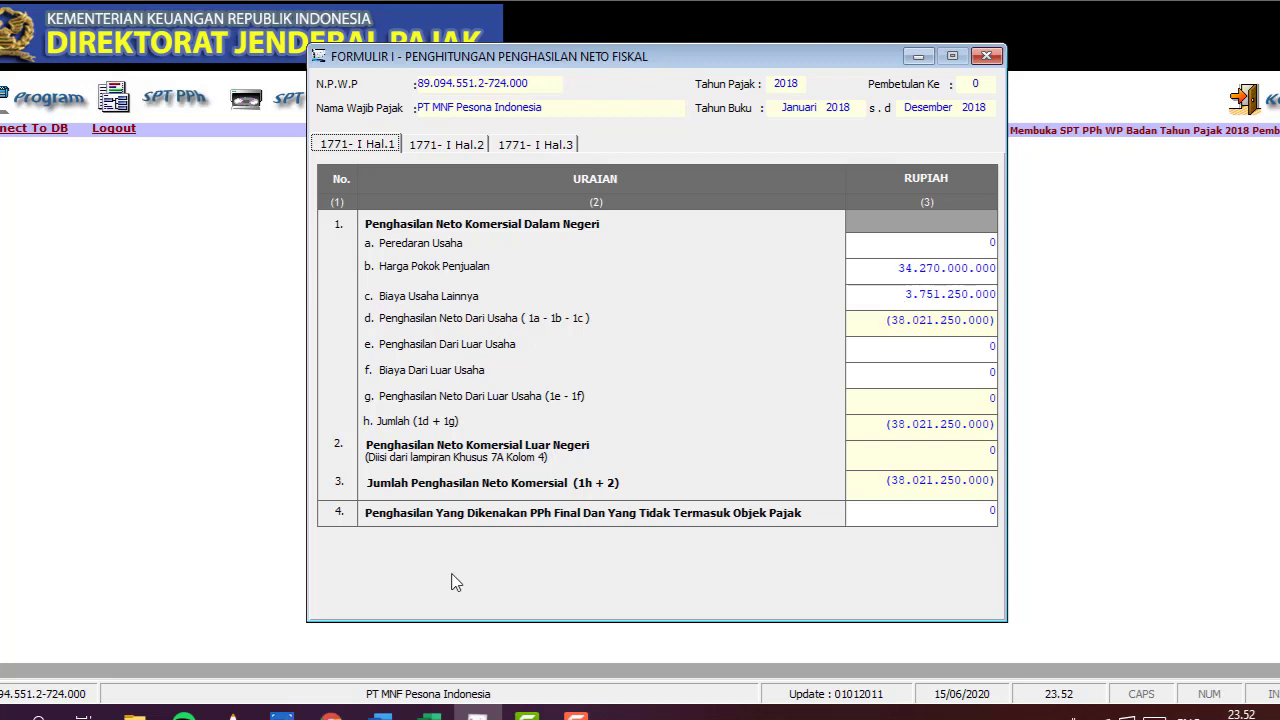
- Switch to the Rekonsiliasi Fiskal workbook in Excel and examine the Transaksi, Komersial, Koreksi and Fiskal columns and the Penjualan Mesin fiscal formula
click(428, 716)
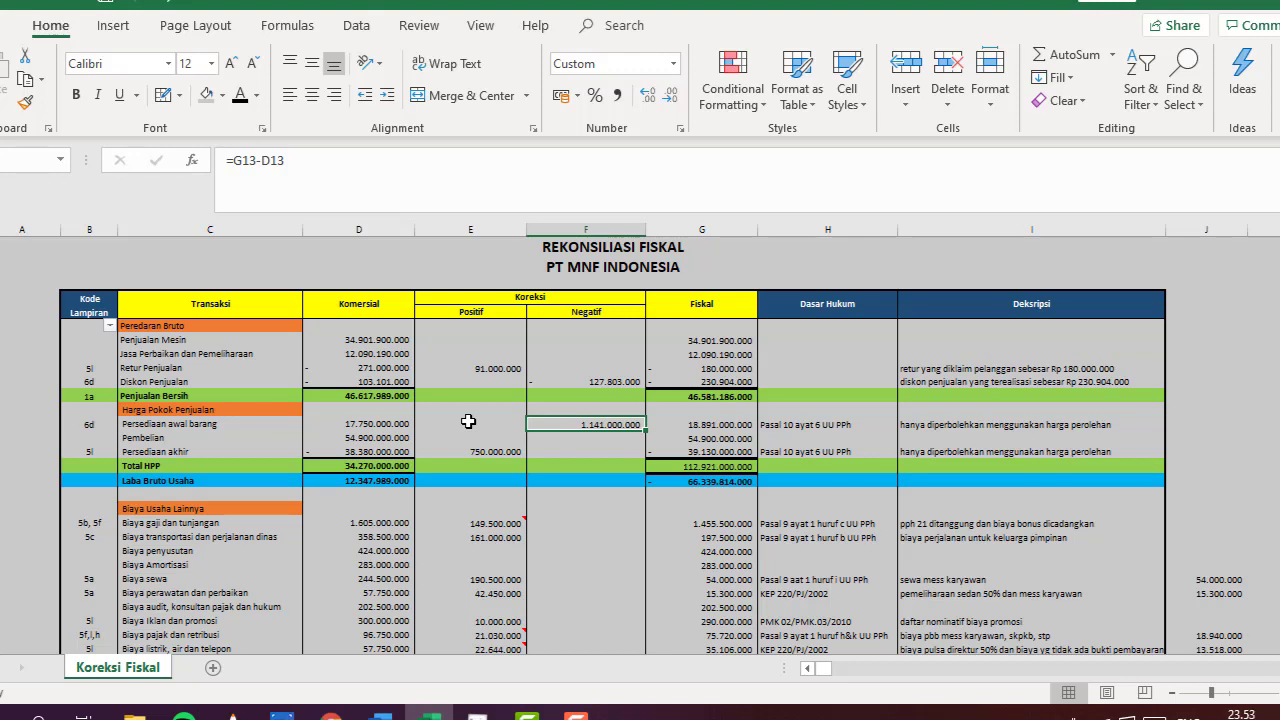
click(247, 314)
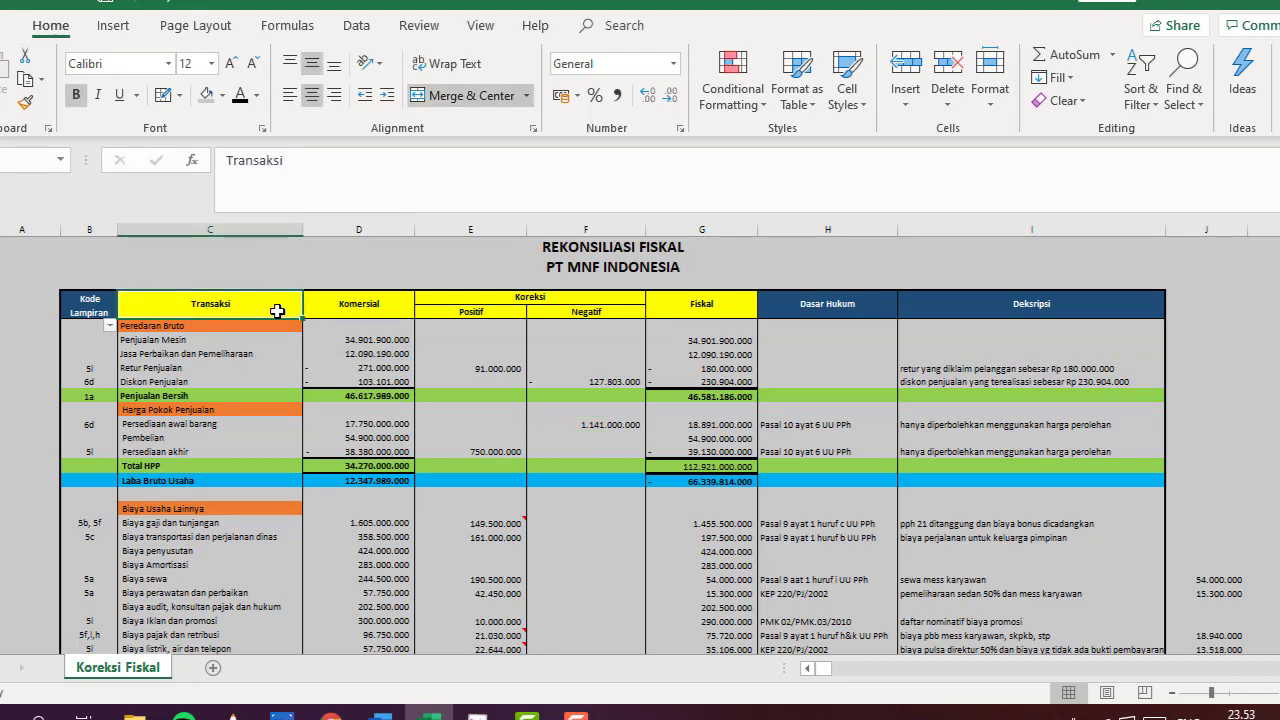
click(366, 307)
click(523, 297)
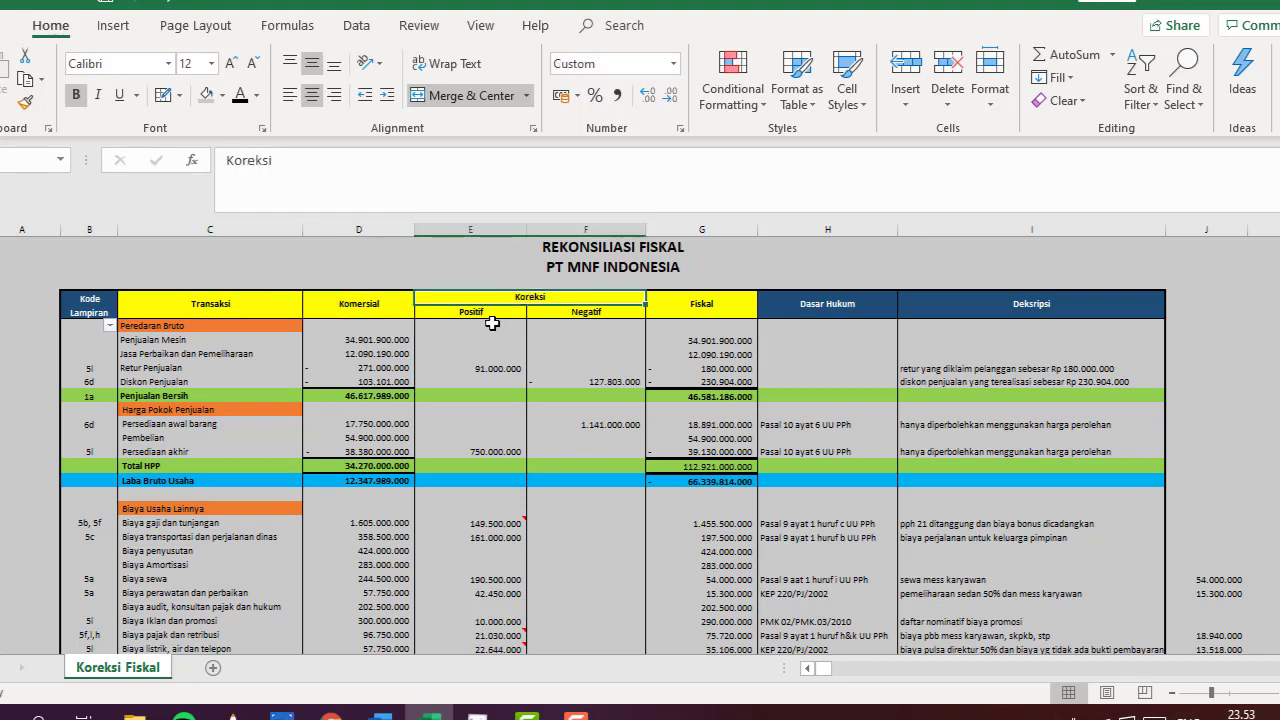
click(736, 306)
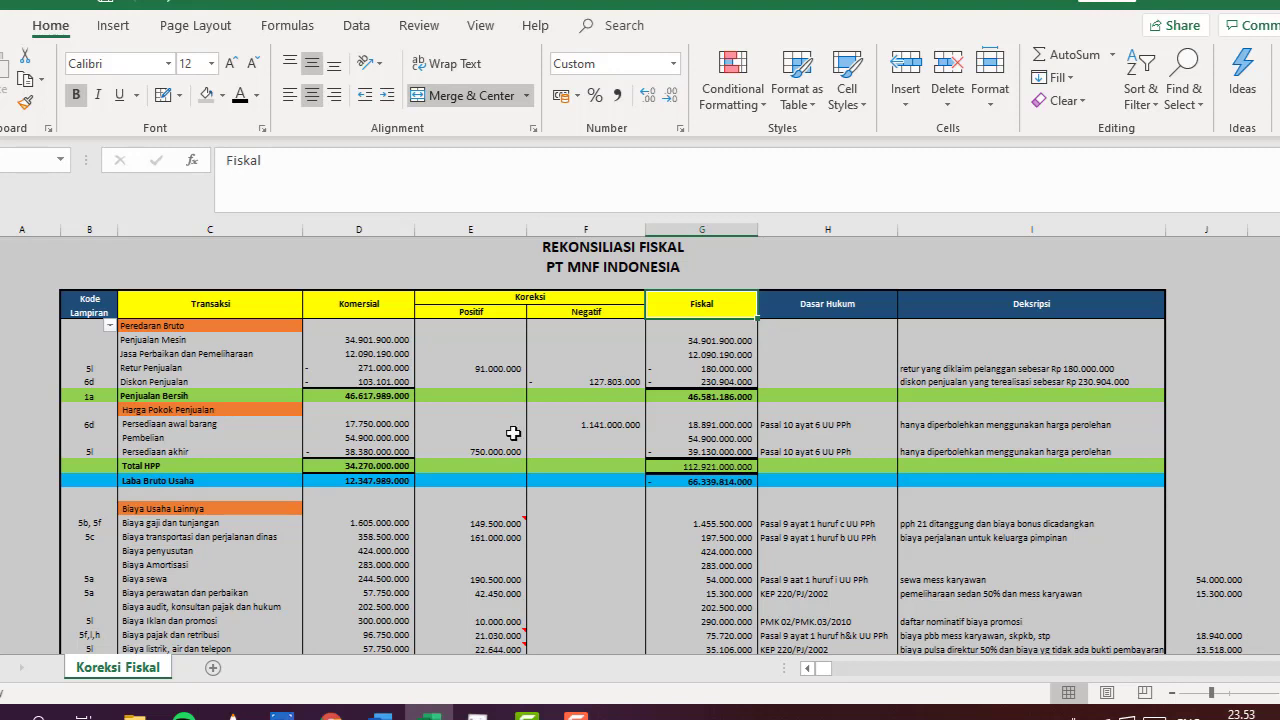
click(264, 355)
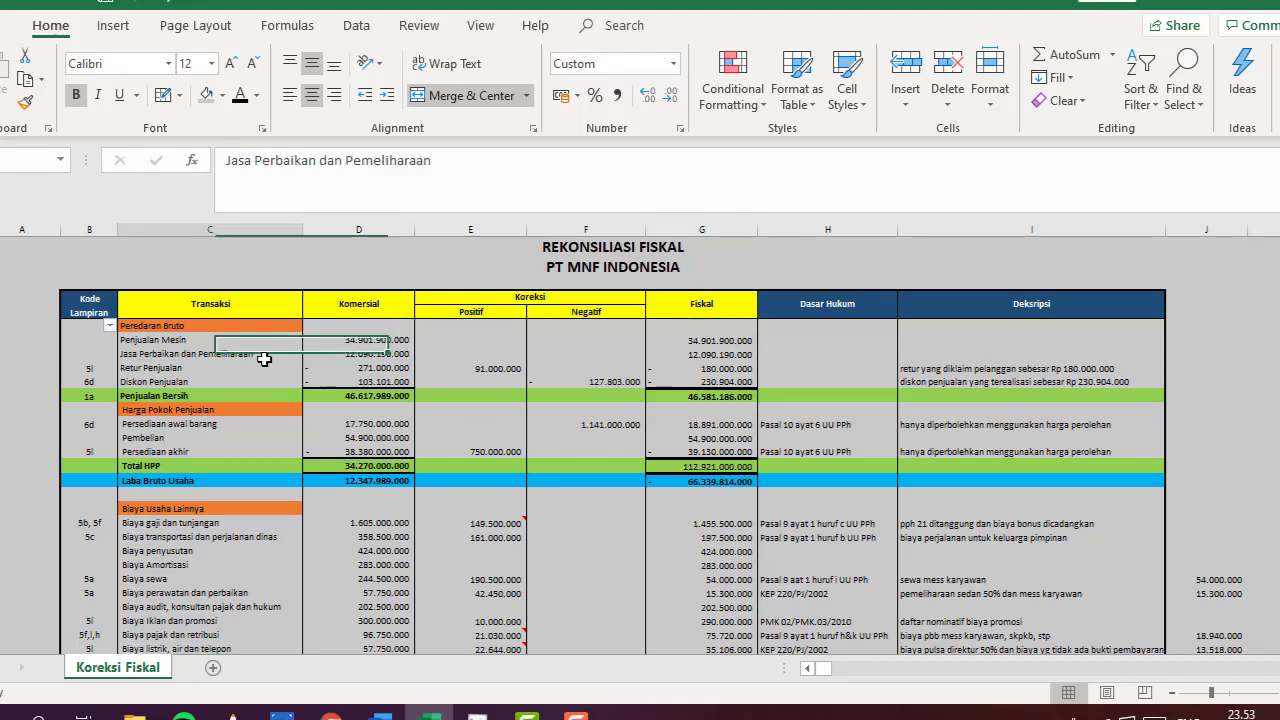
click(671, 340)
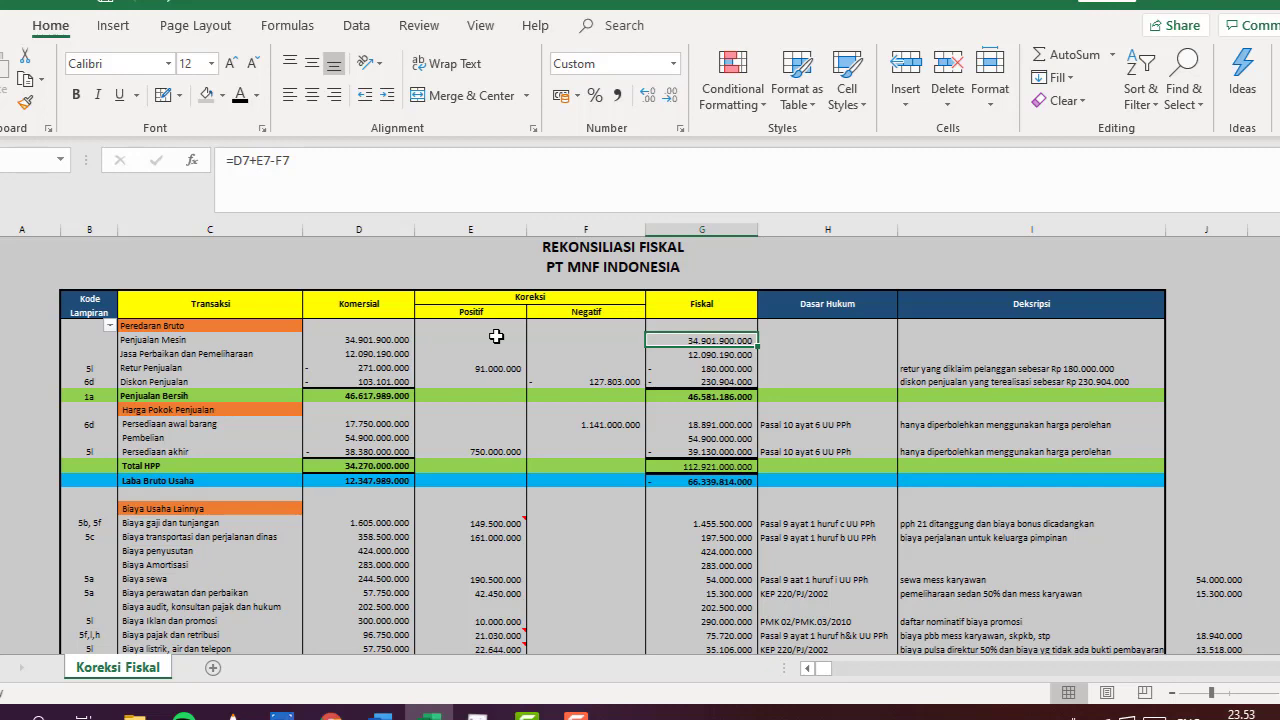
- Examine the positive correction, its cell note and the fiscal formula for Biaya gaji dan tunjangan
scroll(496, 336, down, 1)
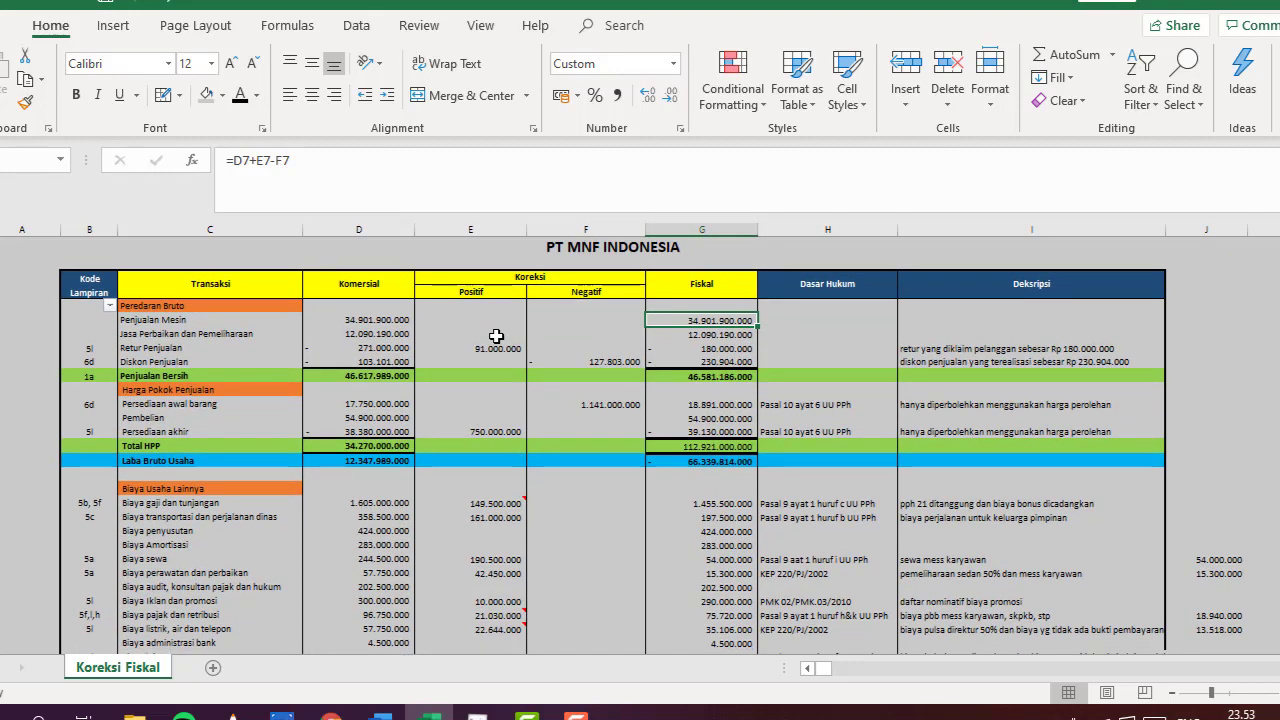
click(496, 336)
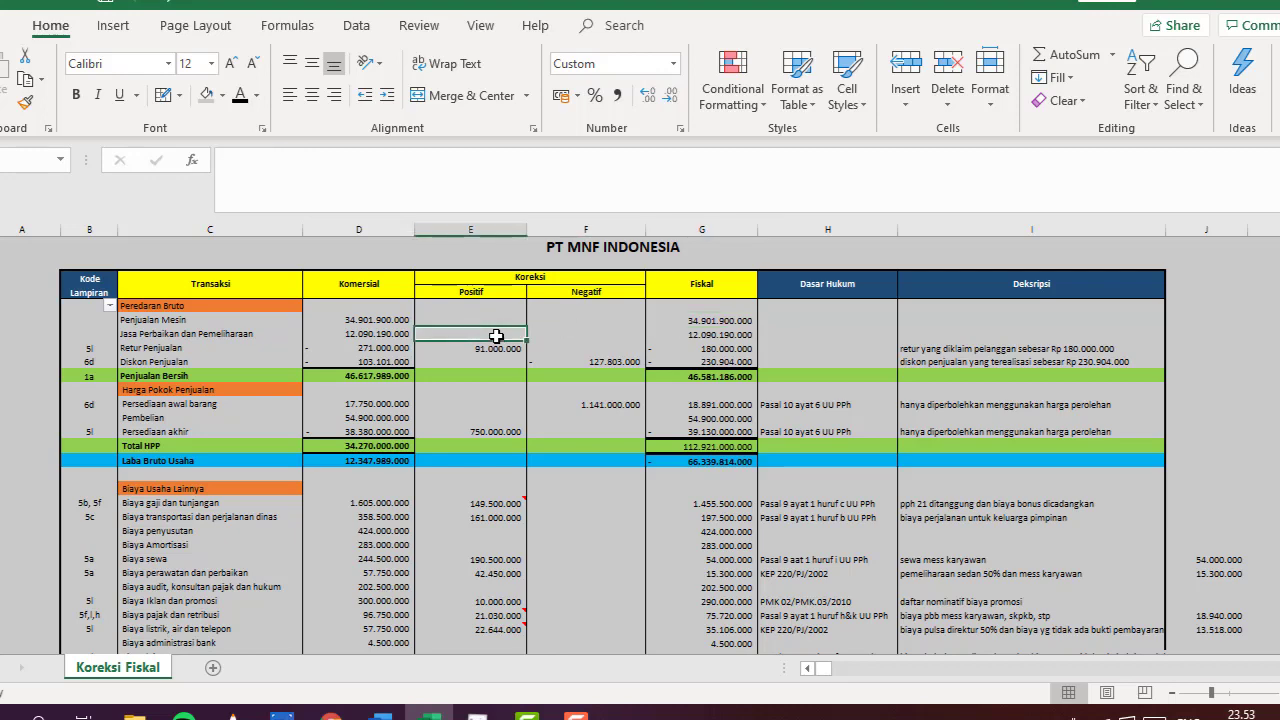
scroll(480, 460, down, 1)
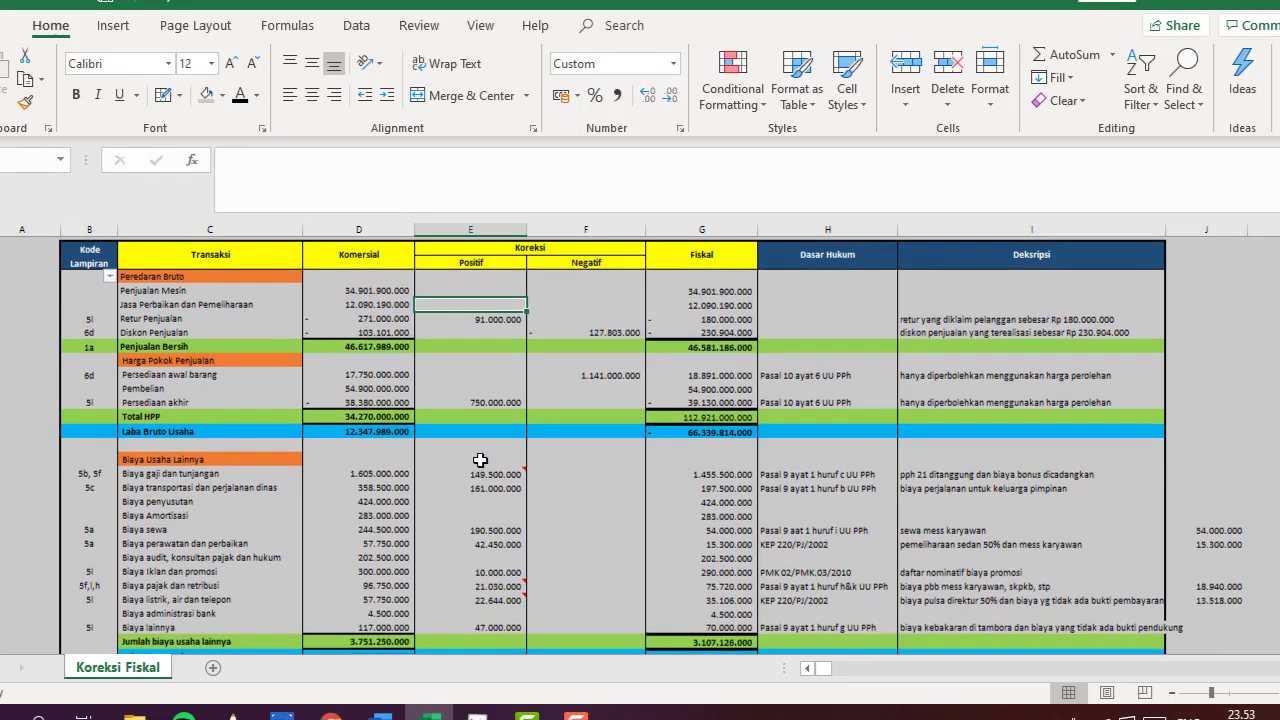
click(449, 469)
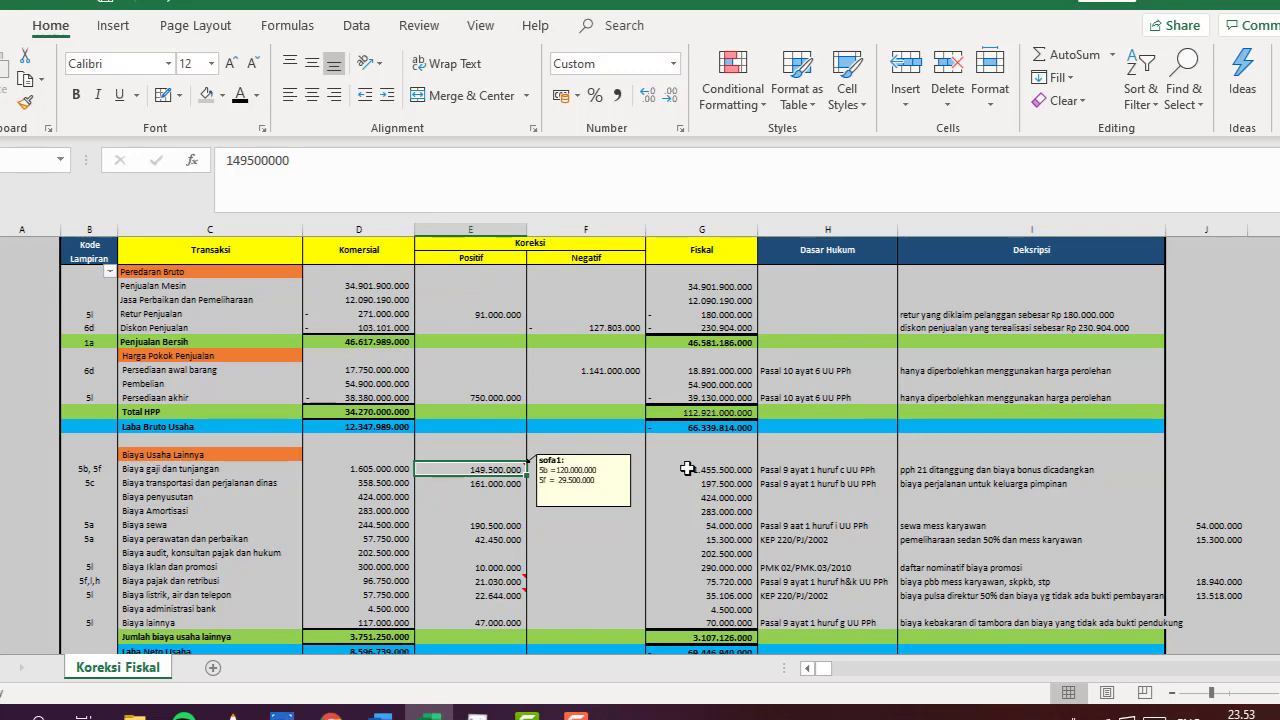
click(719, 480)
click(711, 470)
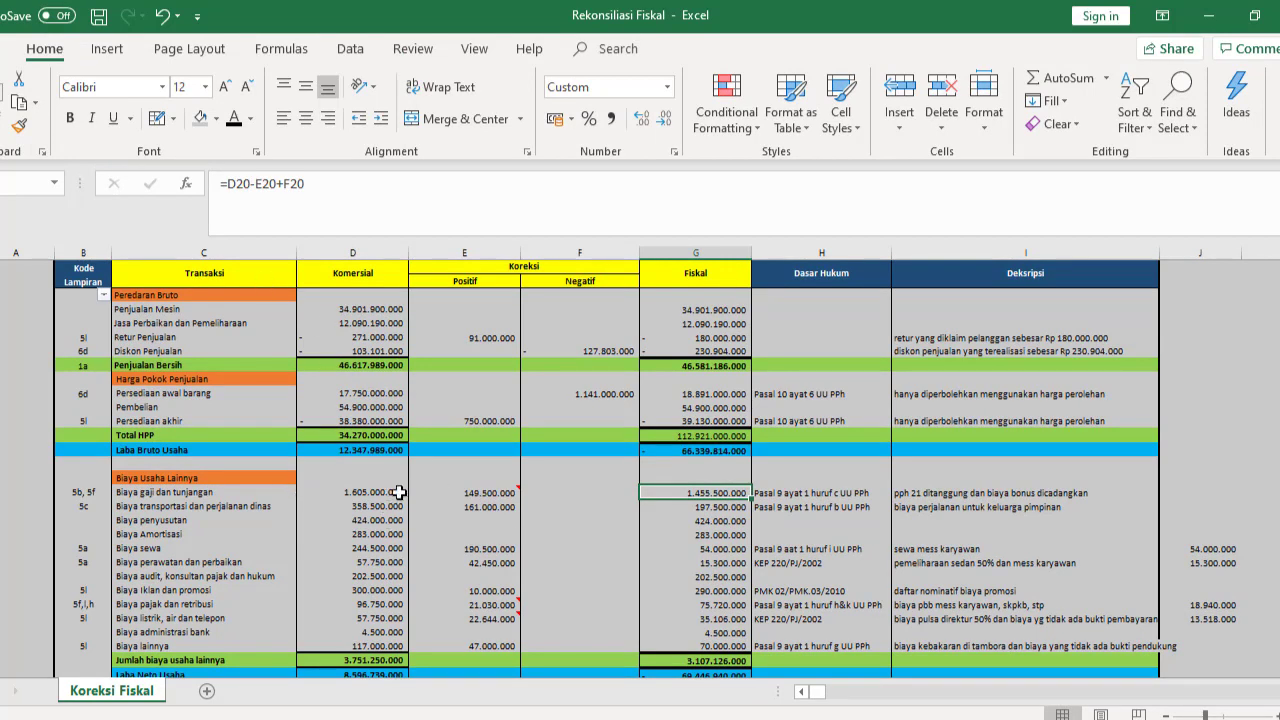
mouse_move(479, 493)
- Switch to the Tugas Tutorial ESPT Badan 2018 document in Word and read the notes on retur penjualan and diskon penjualan
click(393, 715)
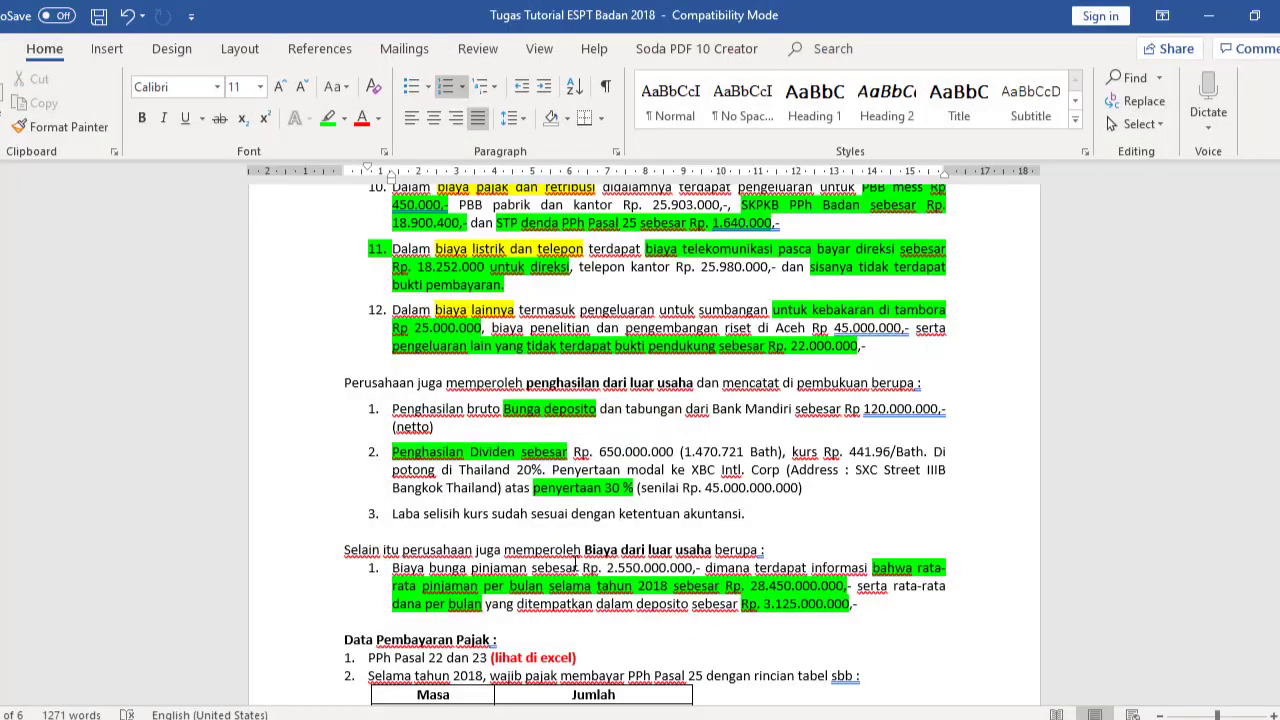
scroll(638, 505, up, 10)
scroll(638, 505, up, 5)
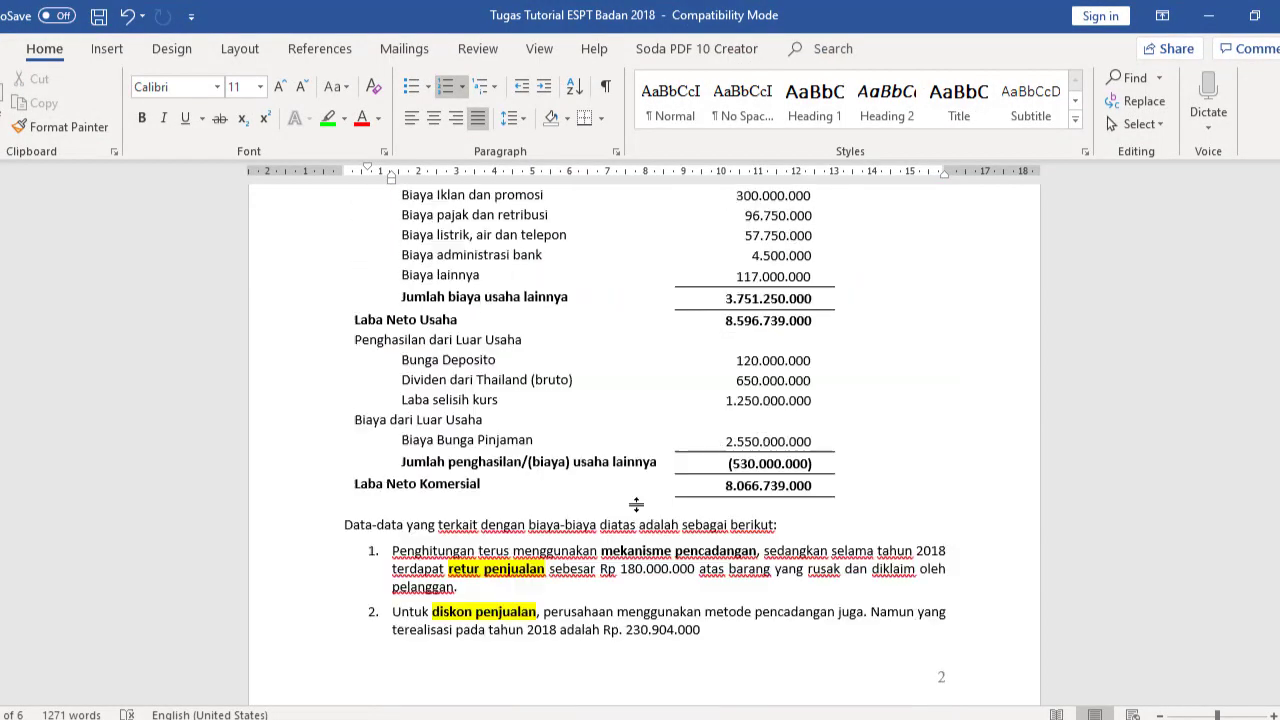
scroll(638, 505, down, 1)
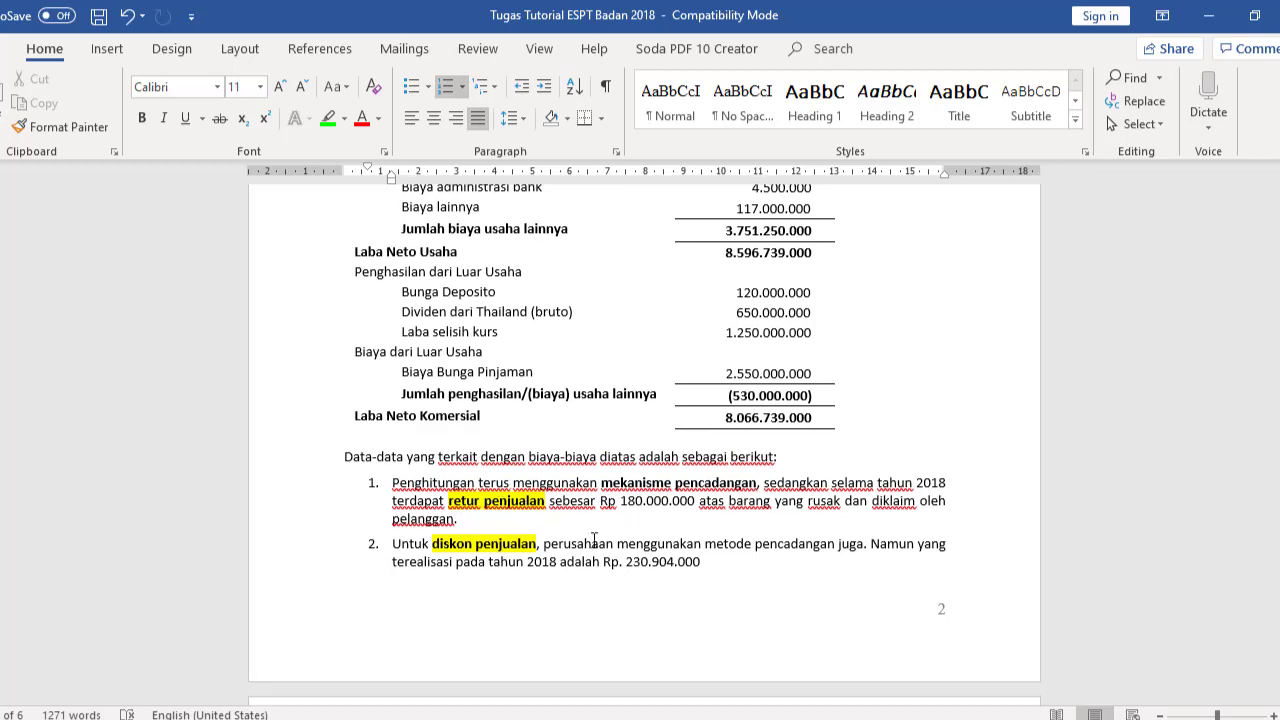
scroll(600, 554, down, 3)
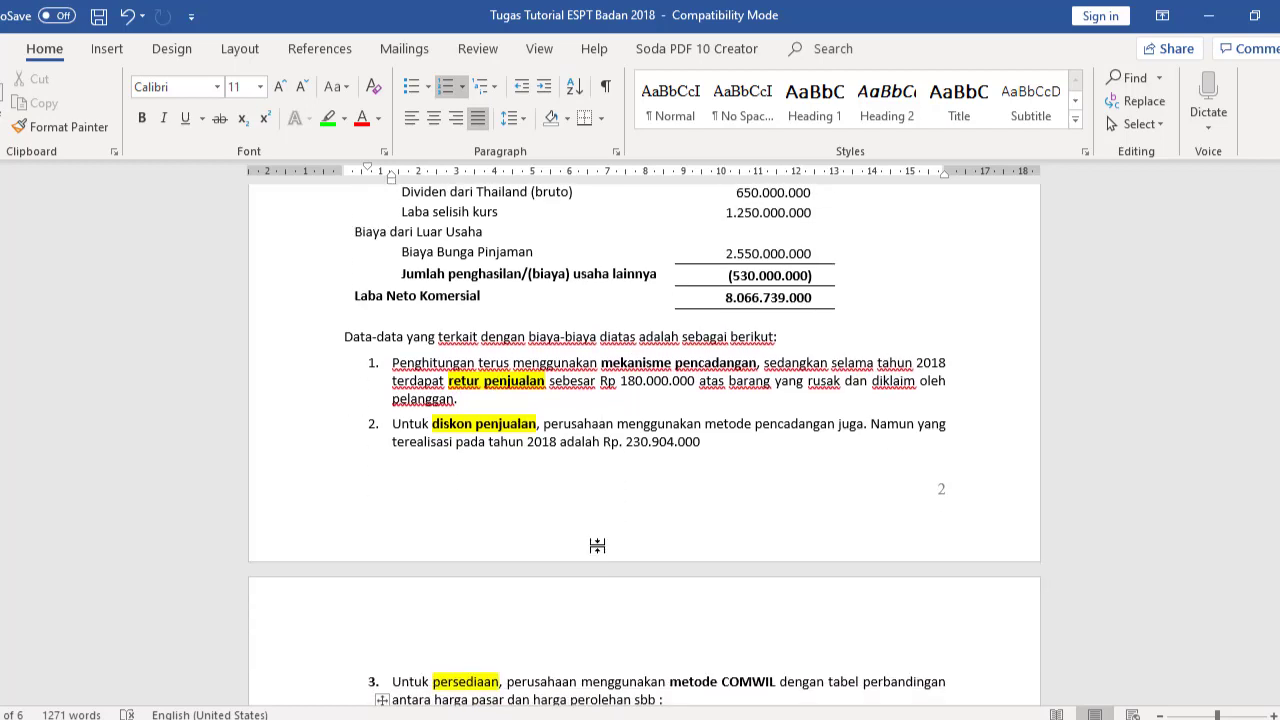
scroll(599, 546, down, 1)
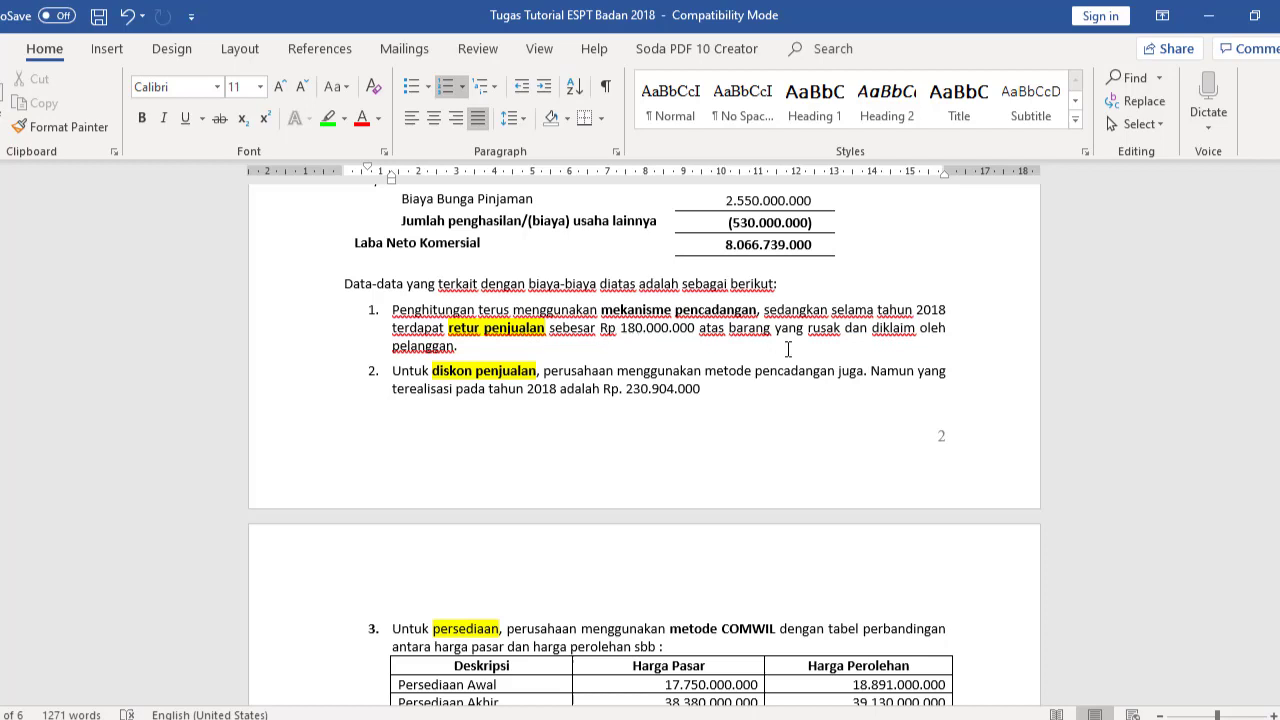
- Return to the Excel reconciliation and inspect the fiscal value and positive correction of Retur Penjualan
key(alt+Tab)
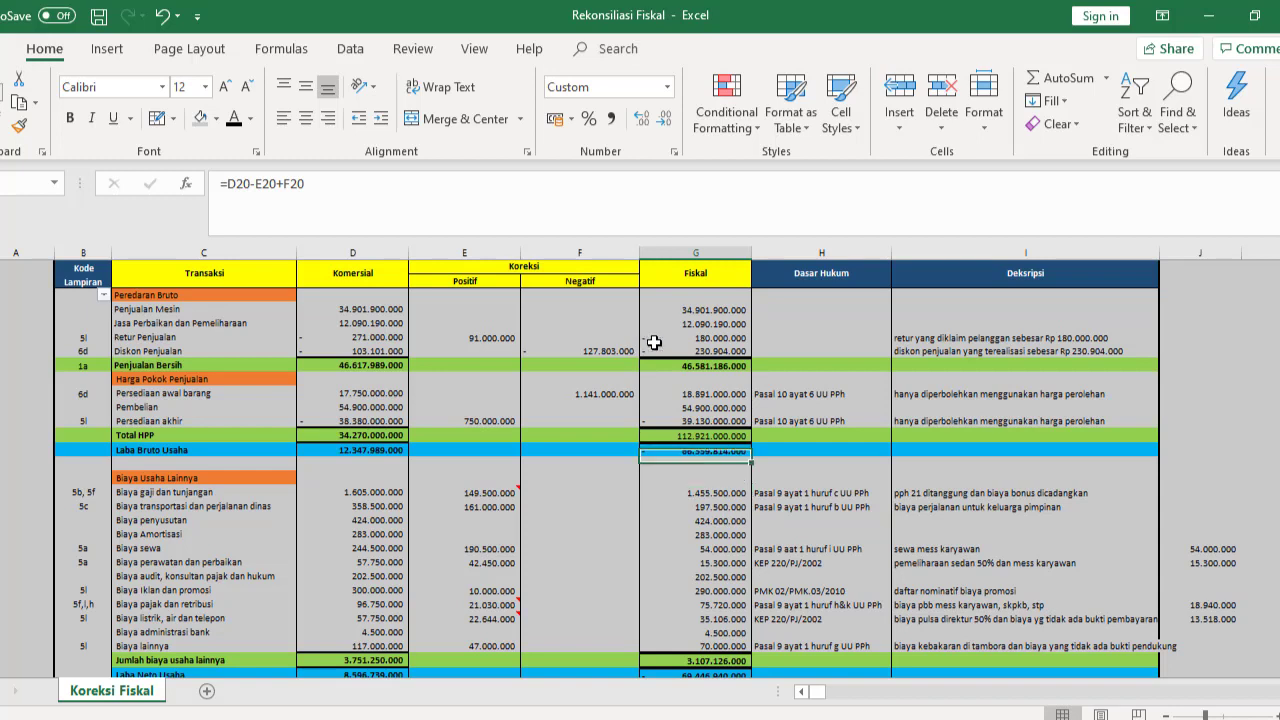
click(652, 340)
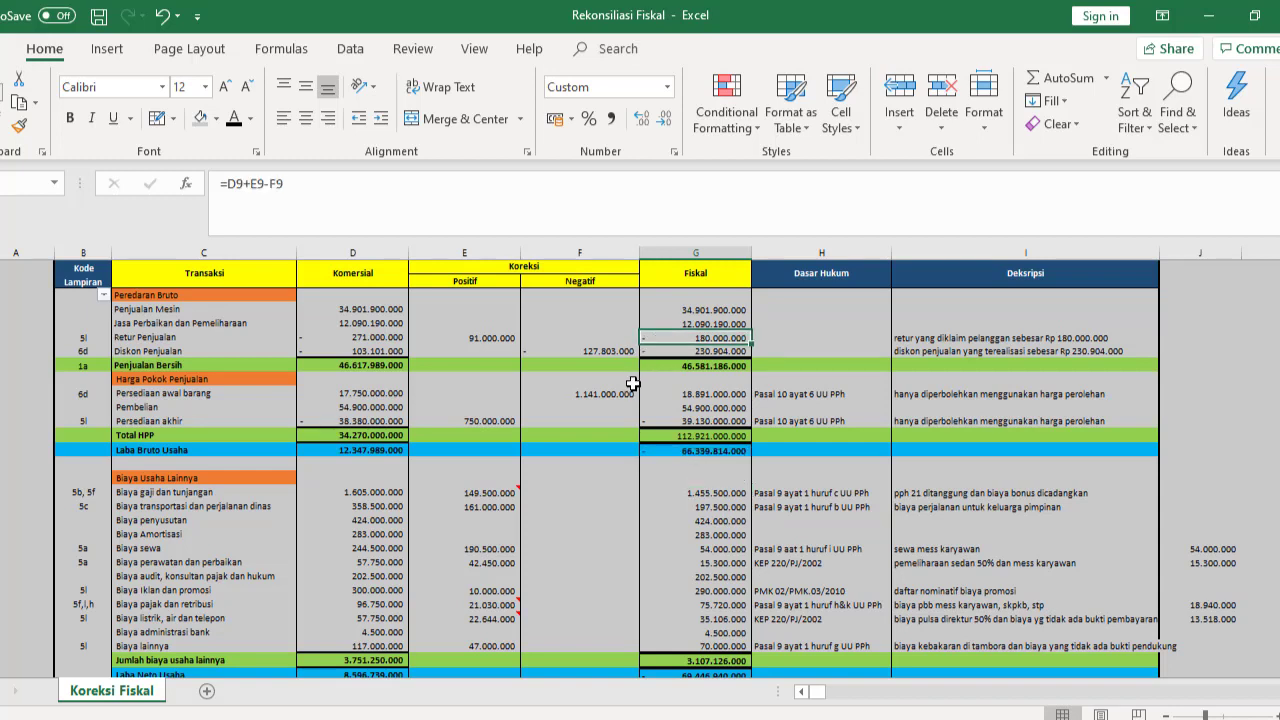
click(464, 342)
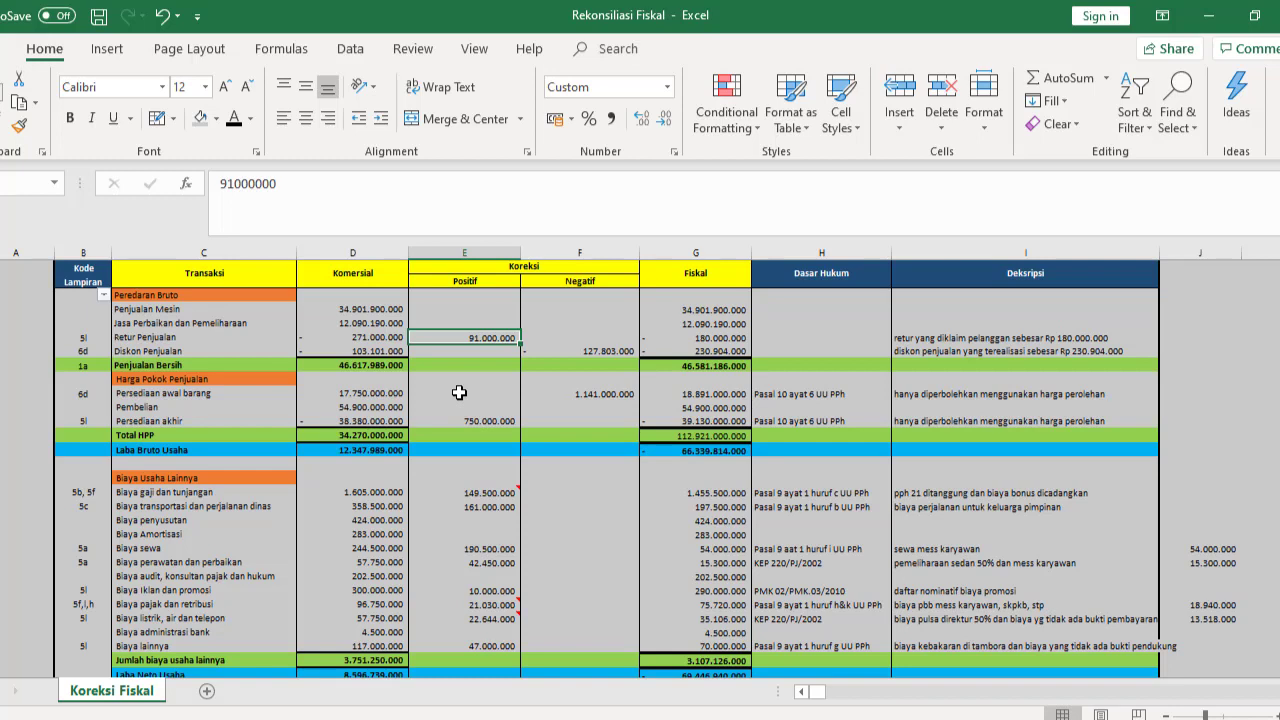
- Compare the Word note on diskon penjualan with the Excel row's fiscal value and negative correction
key(alt+Tab)
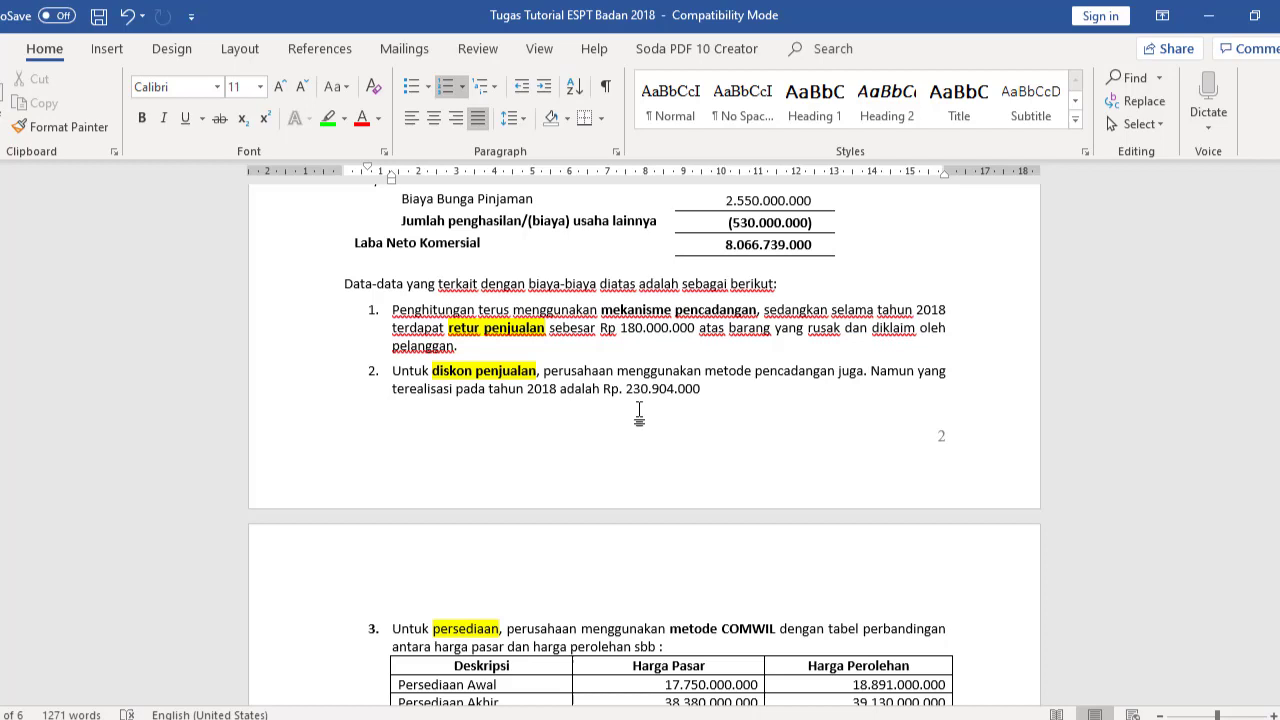
key(alt+Tab)
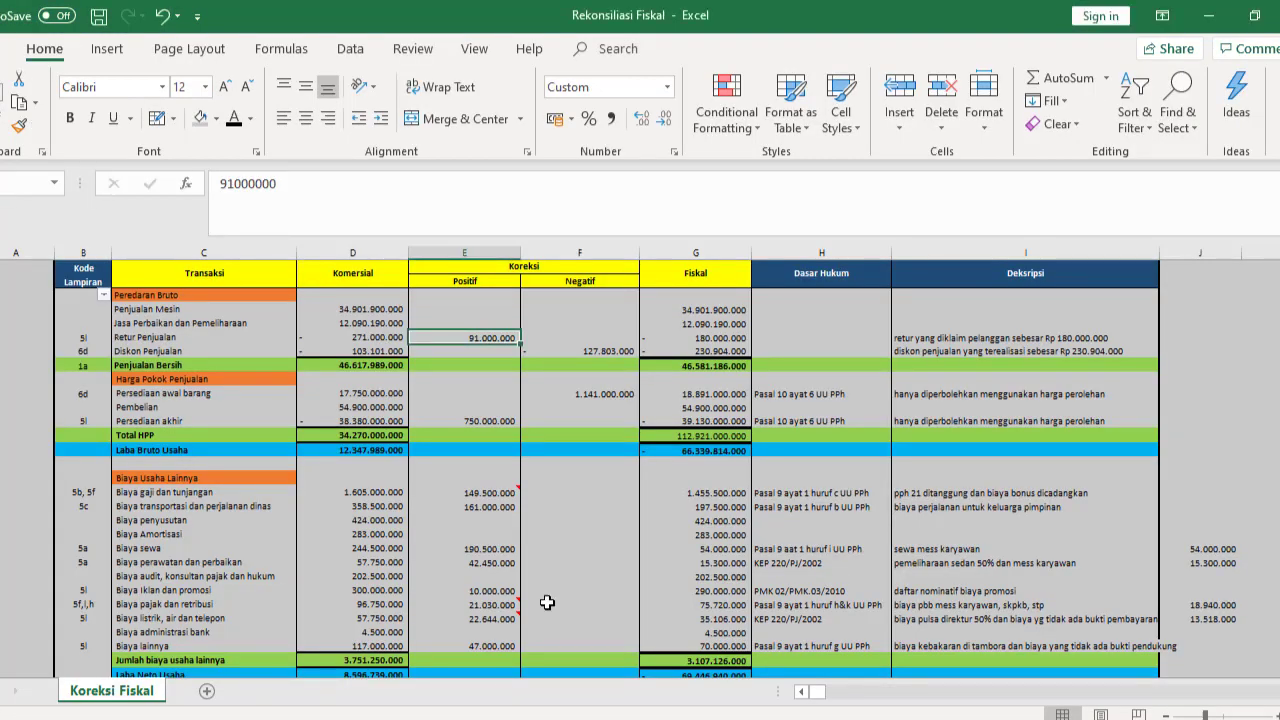
click(689, 351)
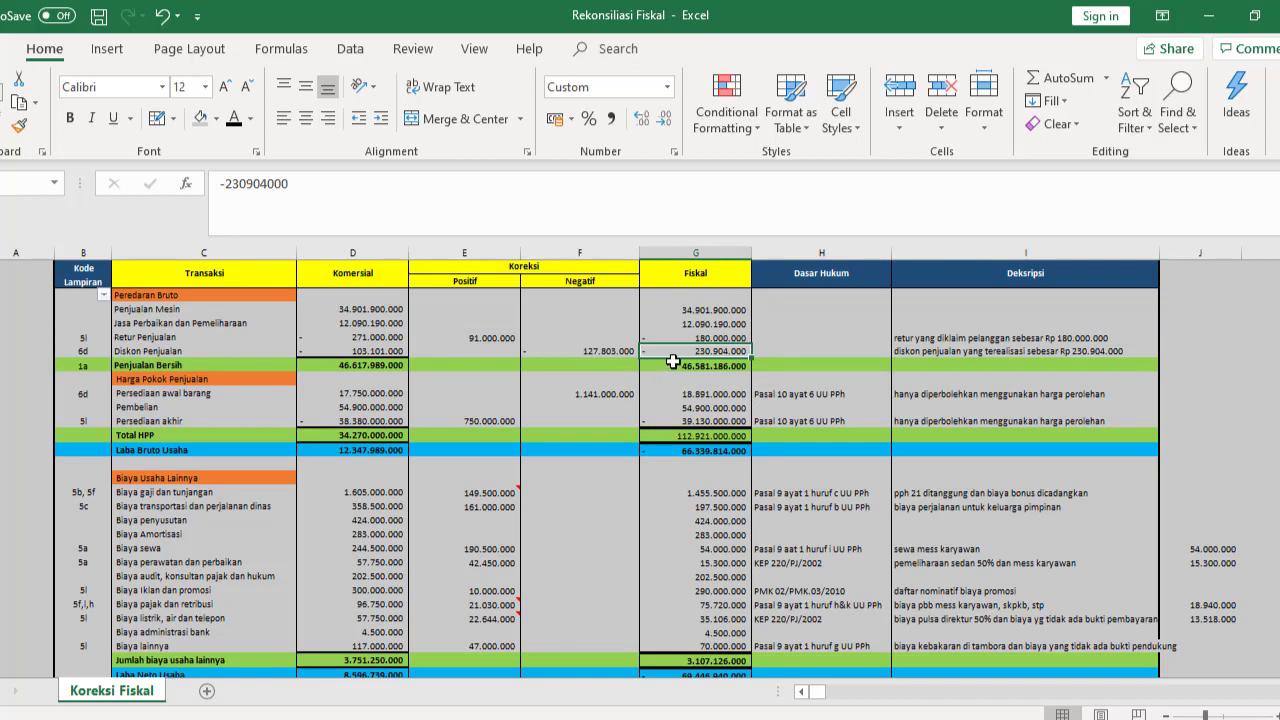
click(601, 349)
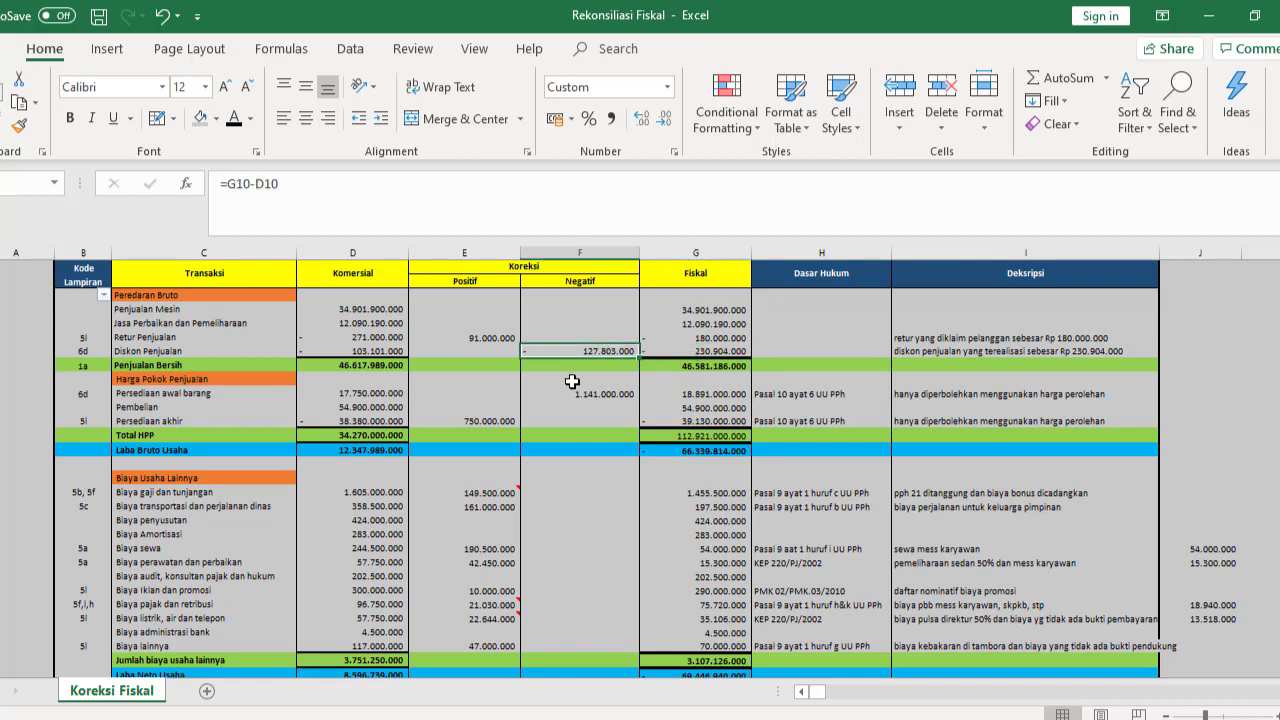
- Read the Word note on persediaan, check the legal basis of the inventory rows in Excel, and return to the Word document
scroll(572, 381, down, 1)
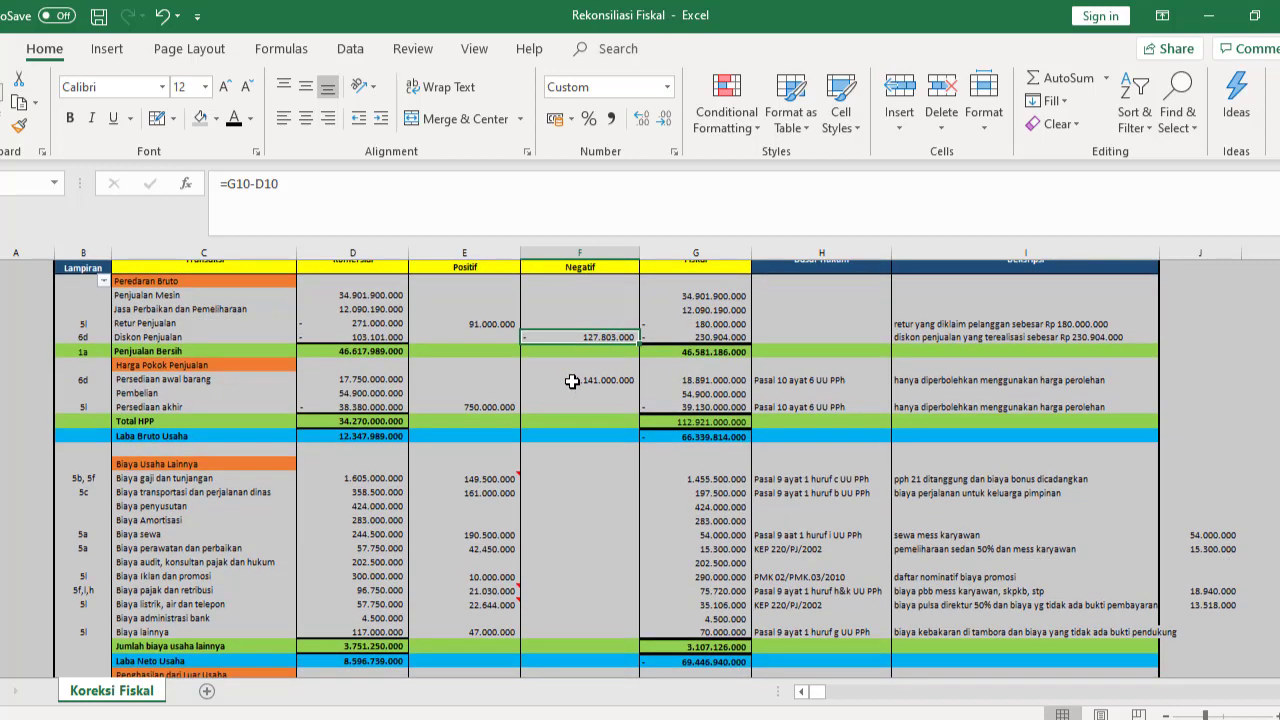
scroll(457, 449, down, 3)
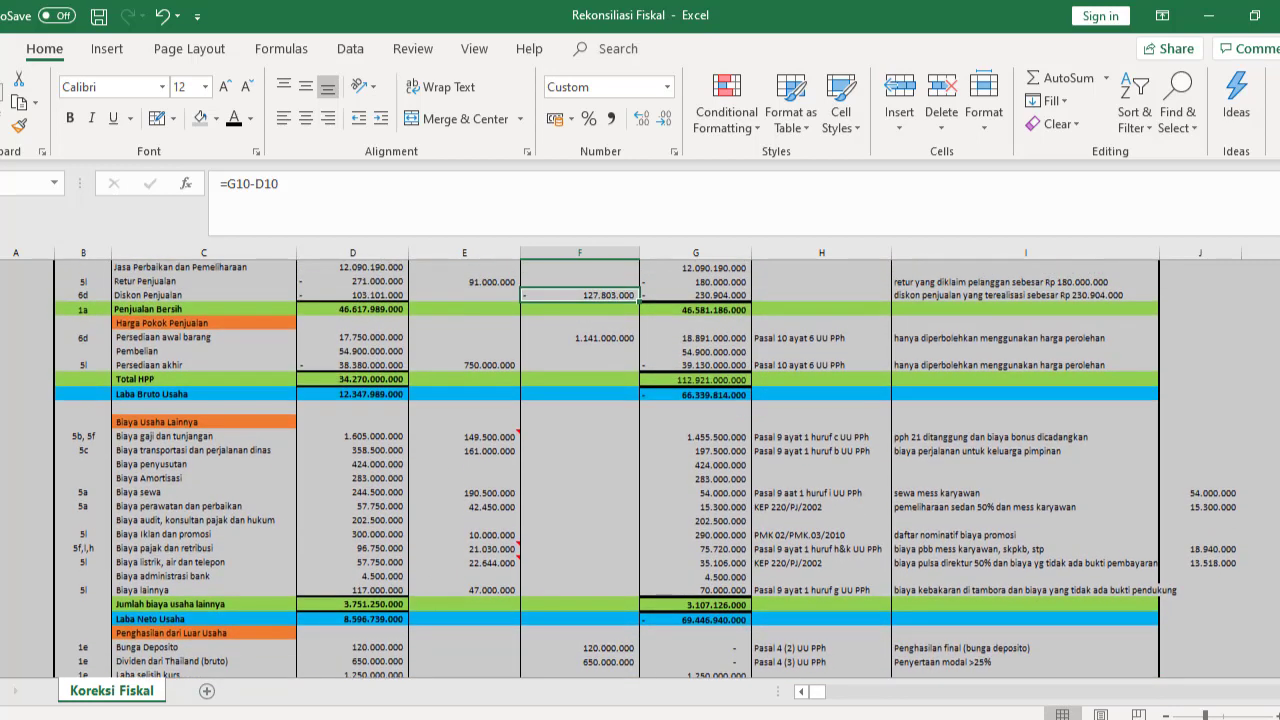
click(390, 672)
scroll(547, 516, down, 3)
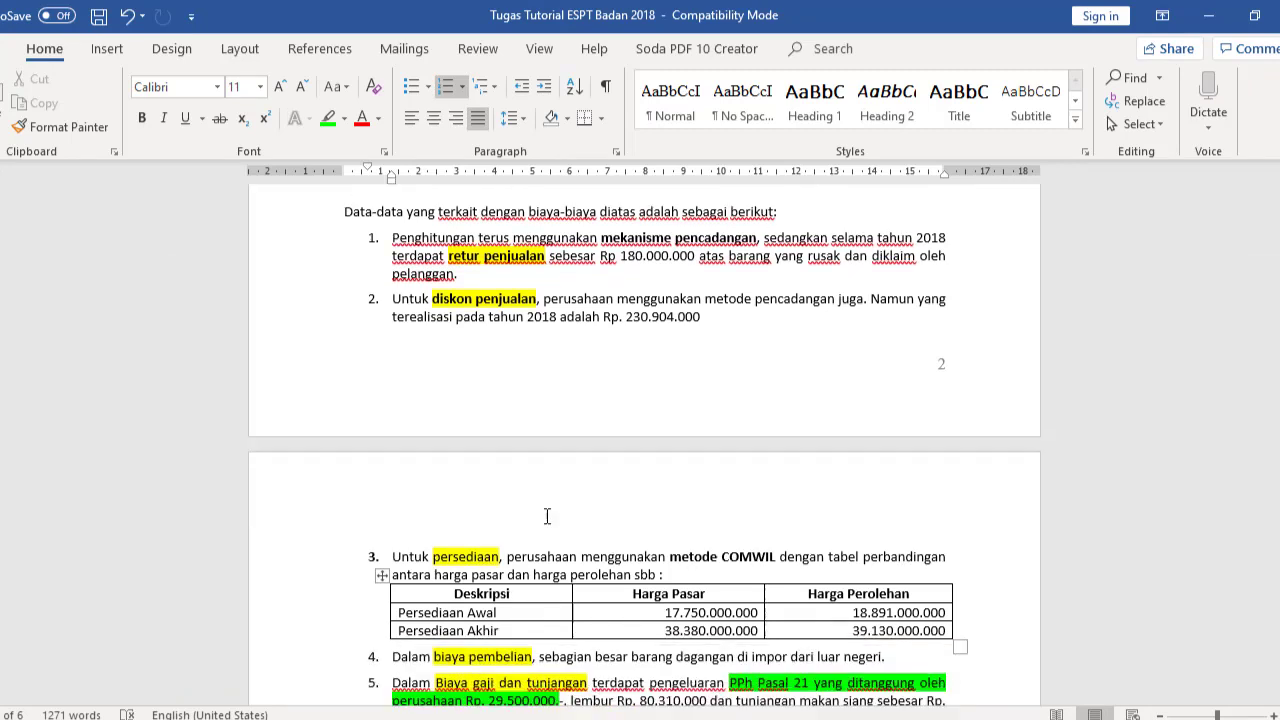
scroll(547, 516, down, 2)
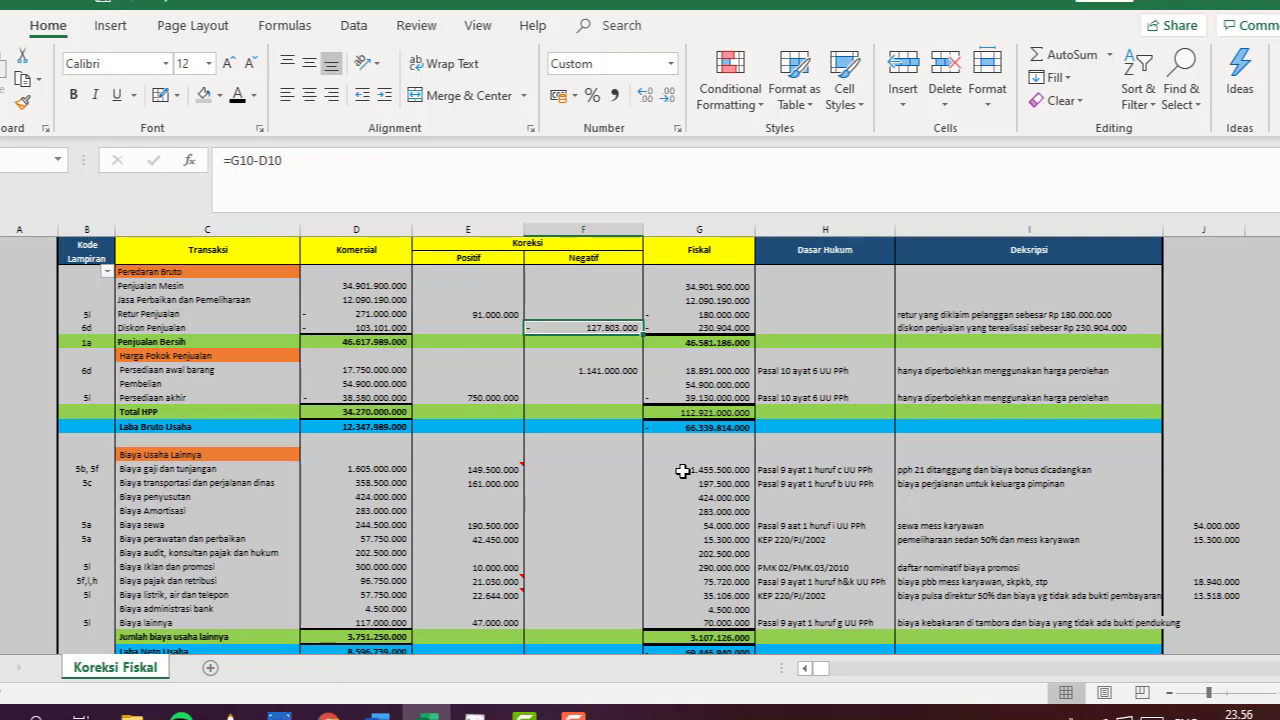
click(838, 381)
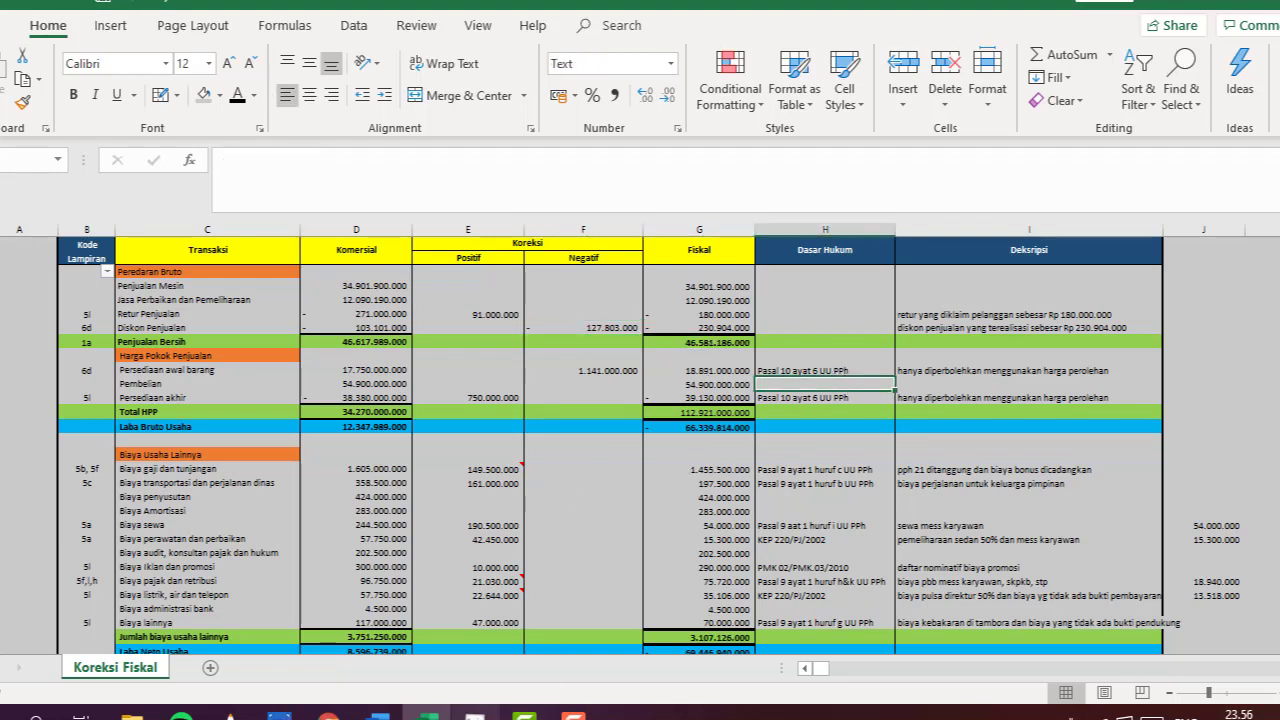
click(388, 716)
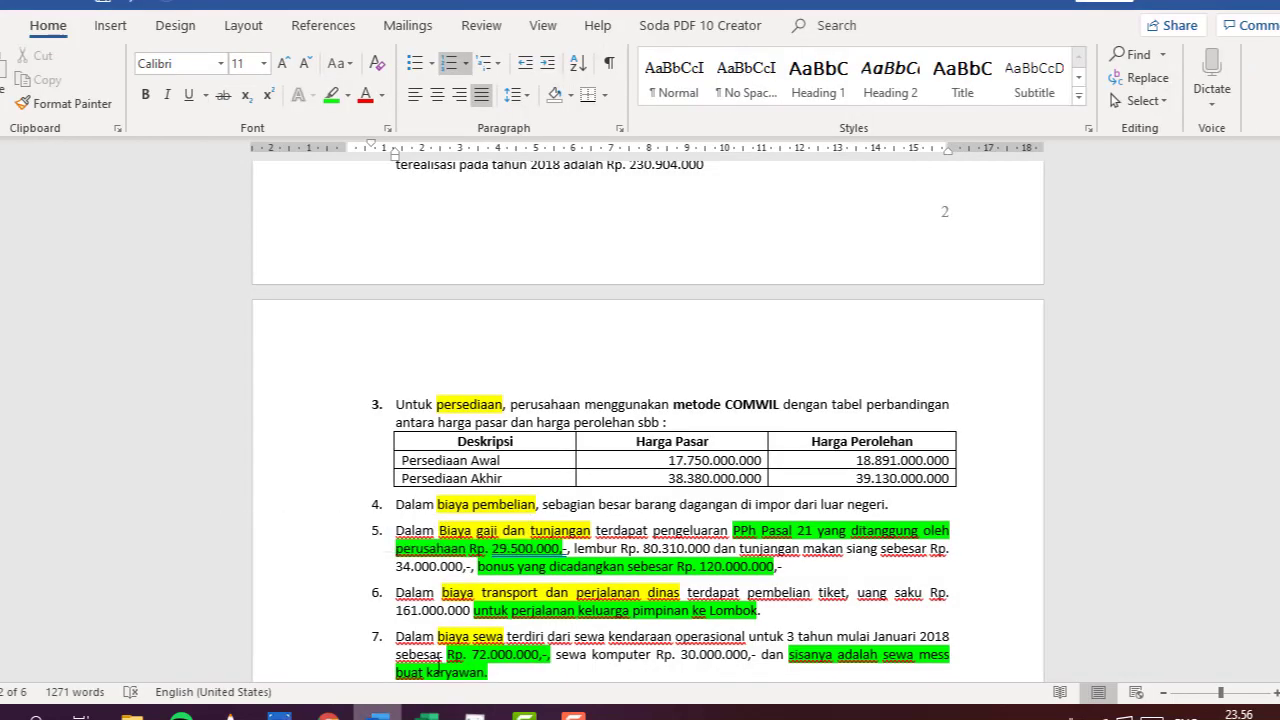
- Check the Word notes on persediaan and biaya pembelian against the positive correction and fiscal value of Persediaan akhir in Excel
scroll(768, 480, down, 2)
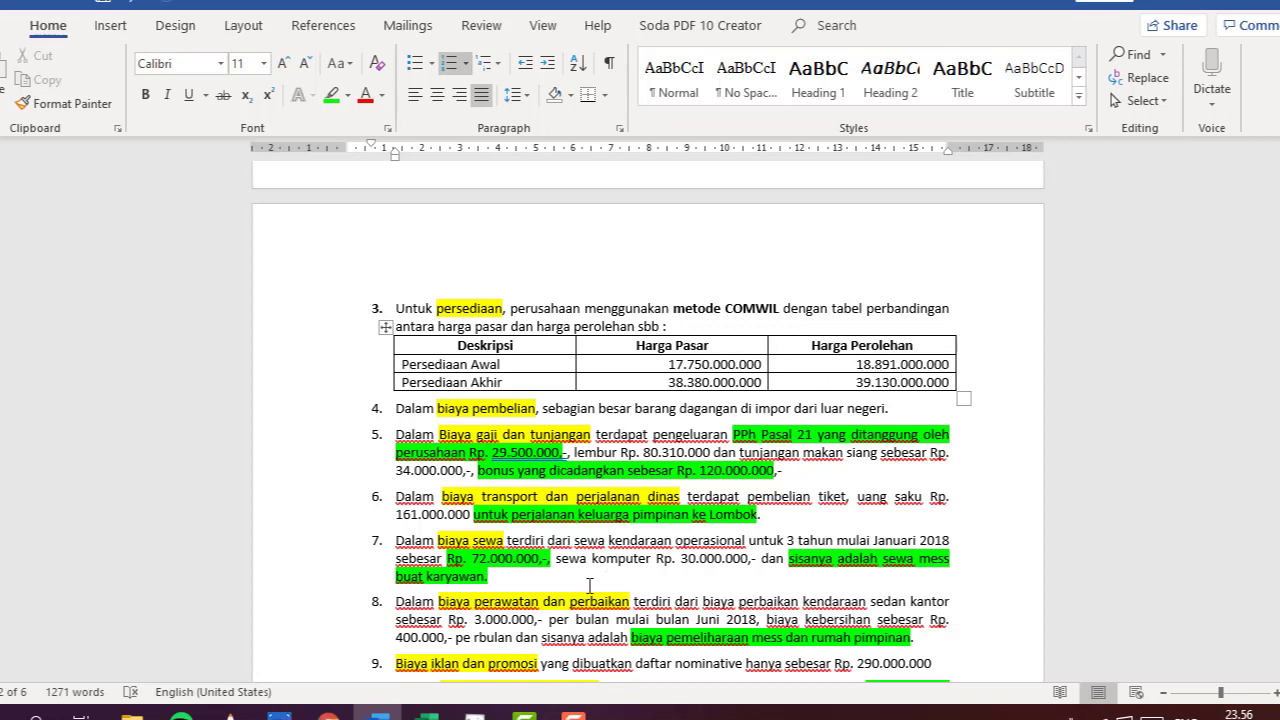
click(427, 712)
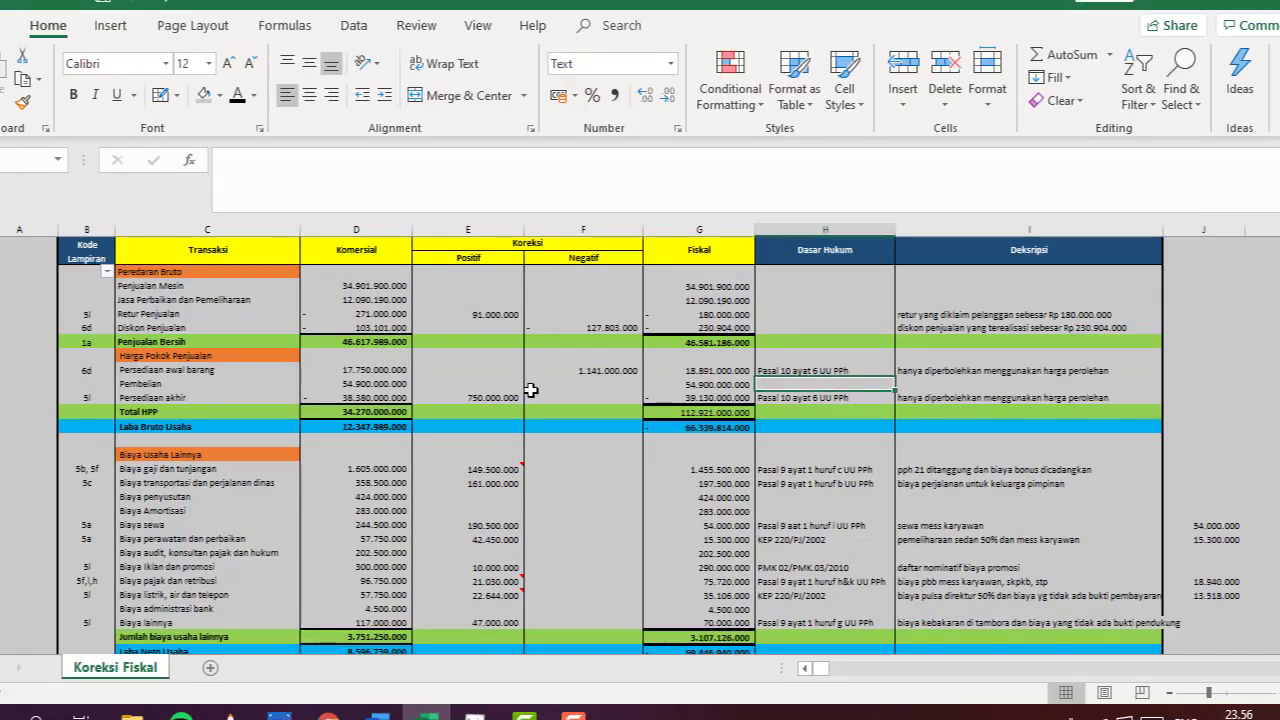
click(513, 394)
click(679, 398)
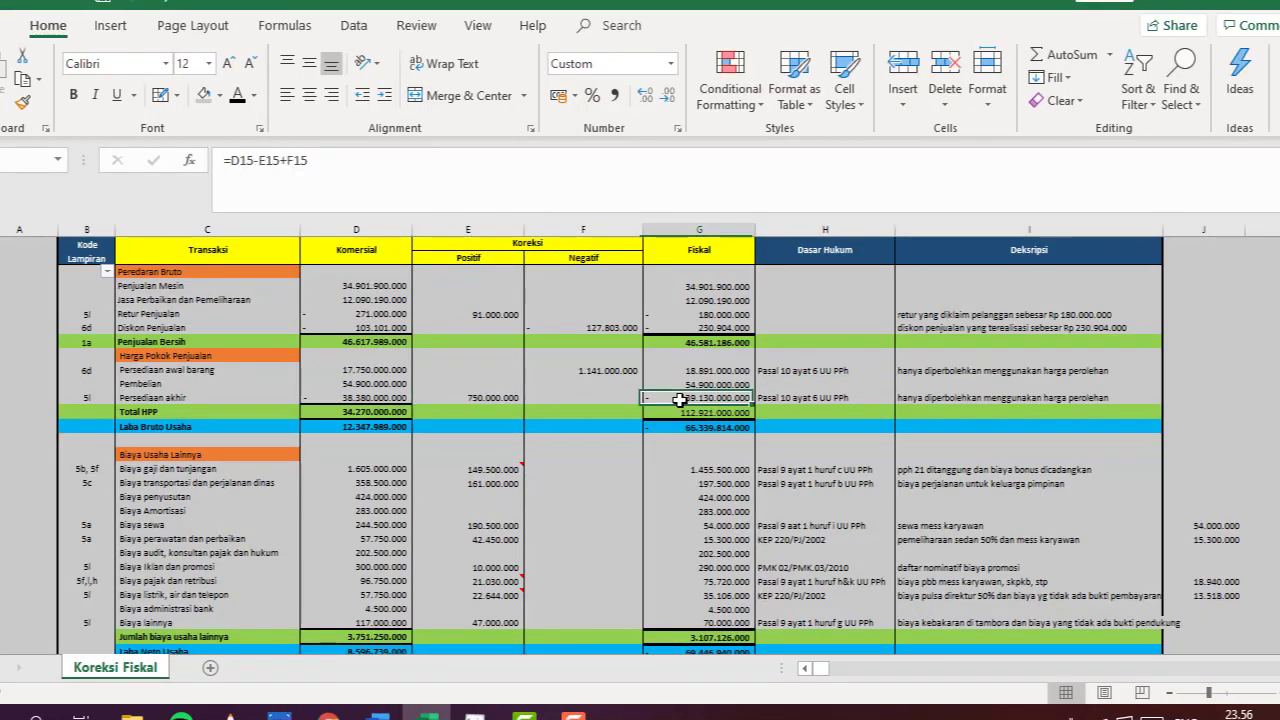
- Read the Word note on biaya gaji dan tunjangan and inspect that row's positive correction in the Excel reconciliation
scroll(679, 400, down, 4)
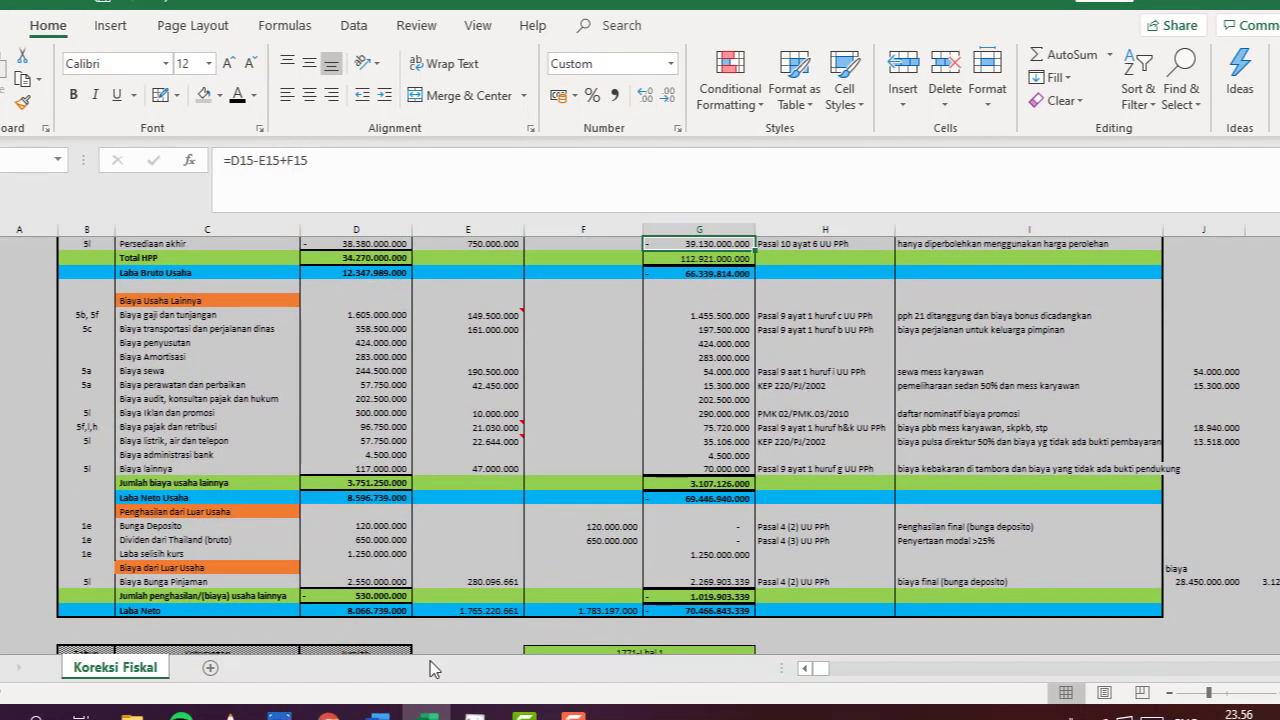
click(378, 712)
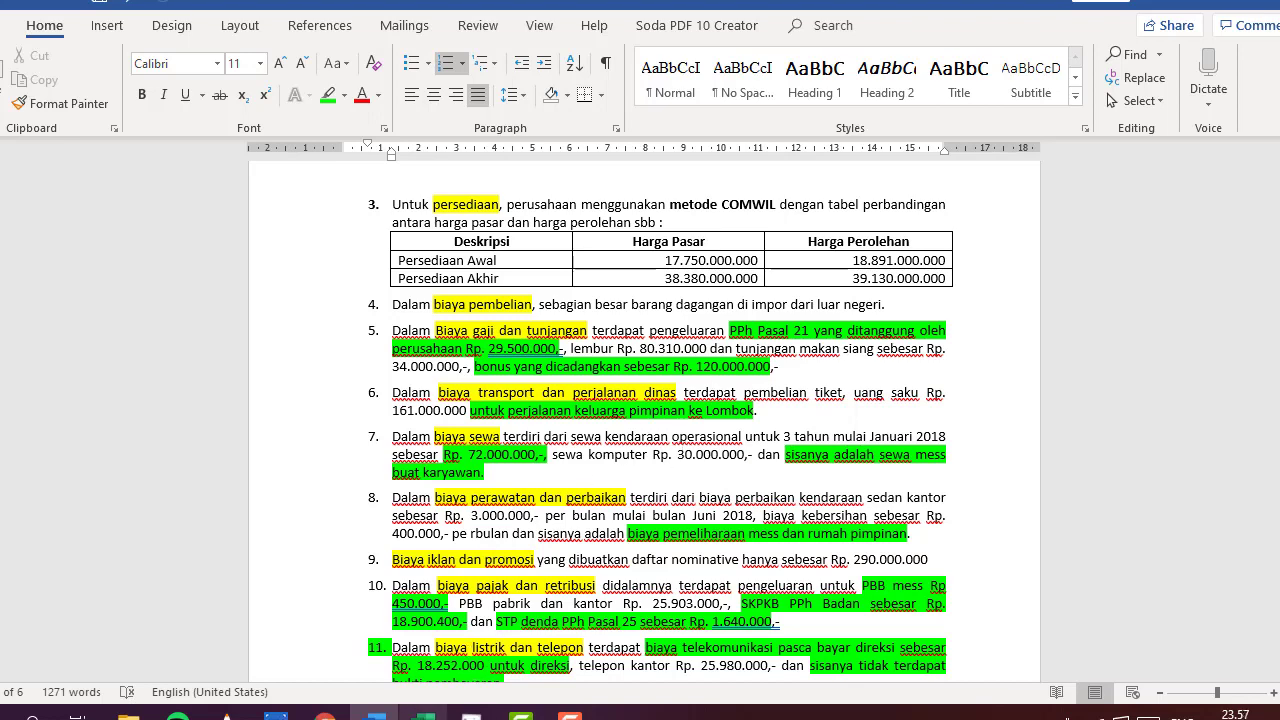
click(423, 714)
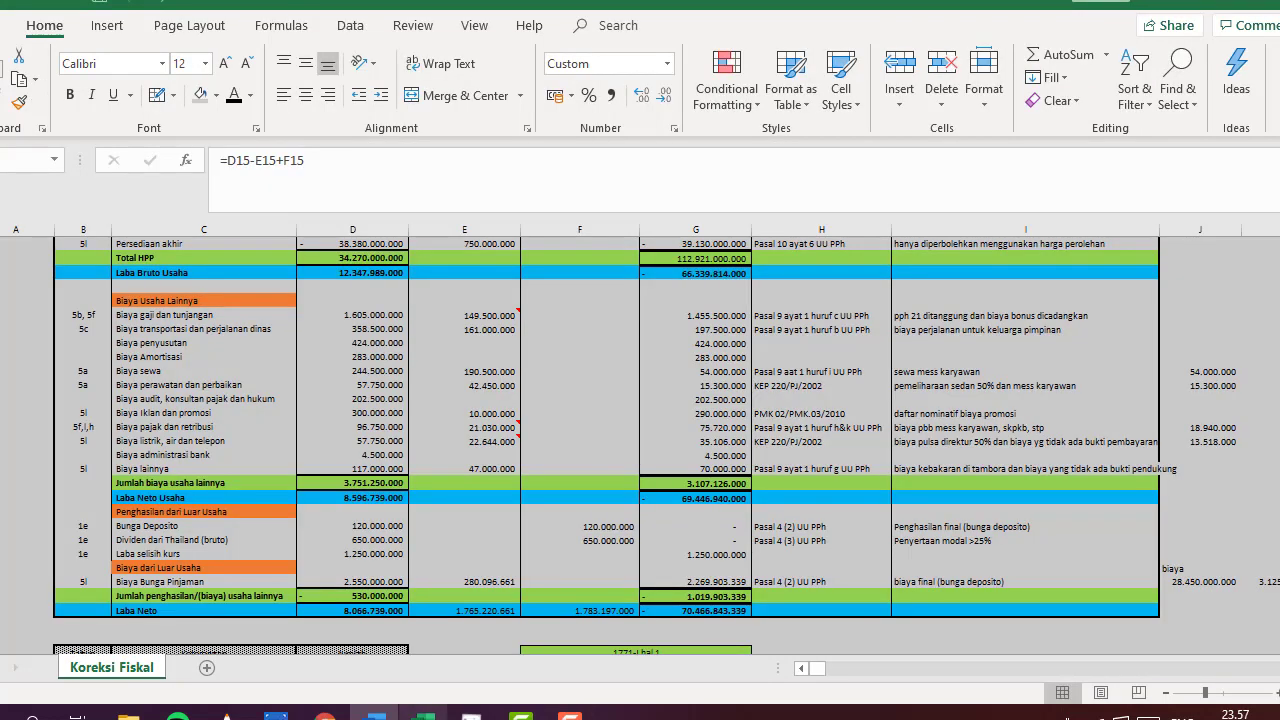
click(480, 318)
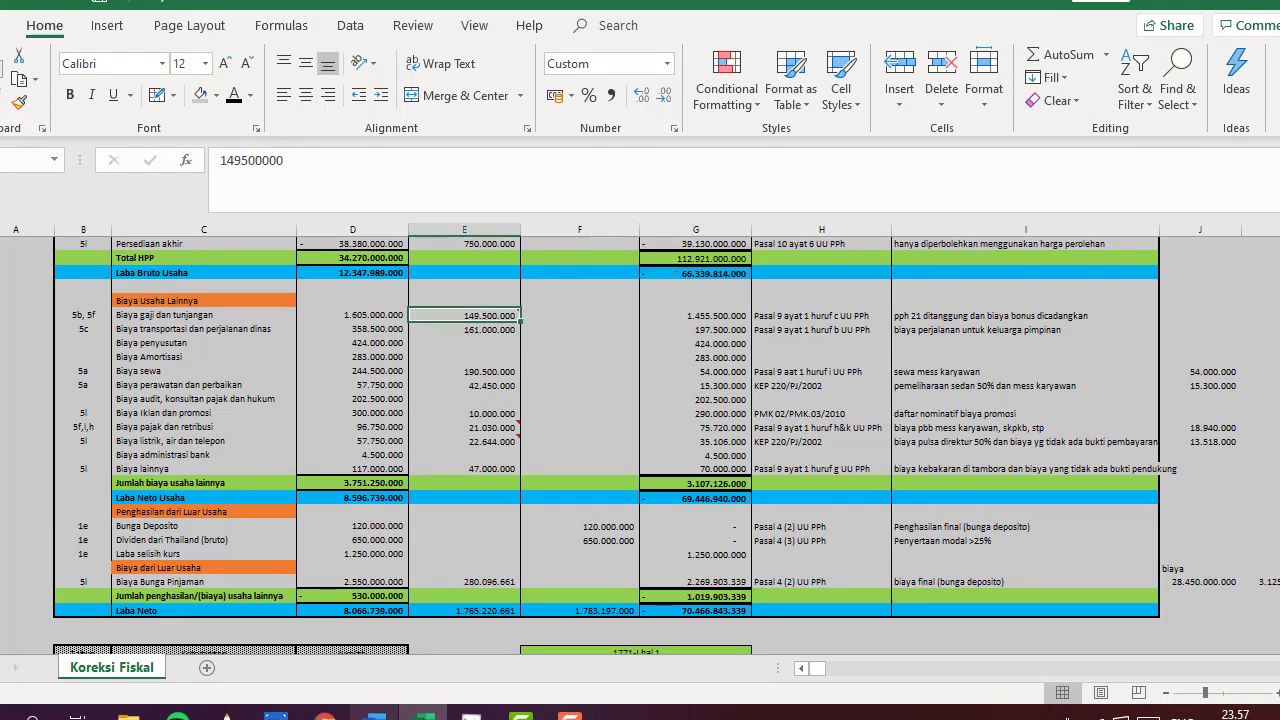
- Compare the Word note on biaya transport dan perjalanan dinas with that row's positive correction in Excel
click(374, 714)
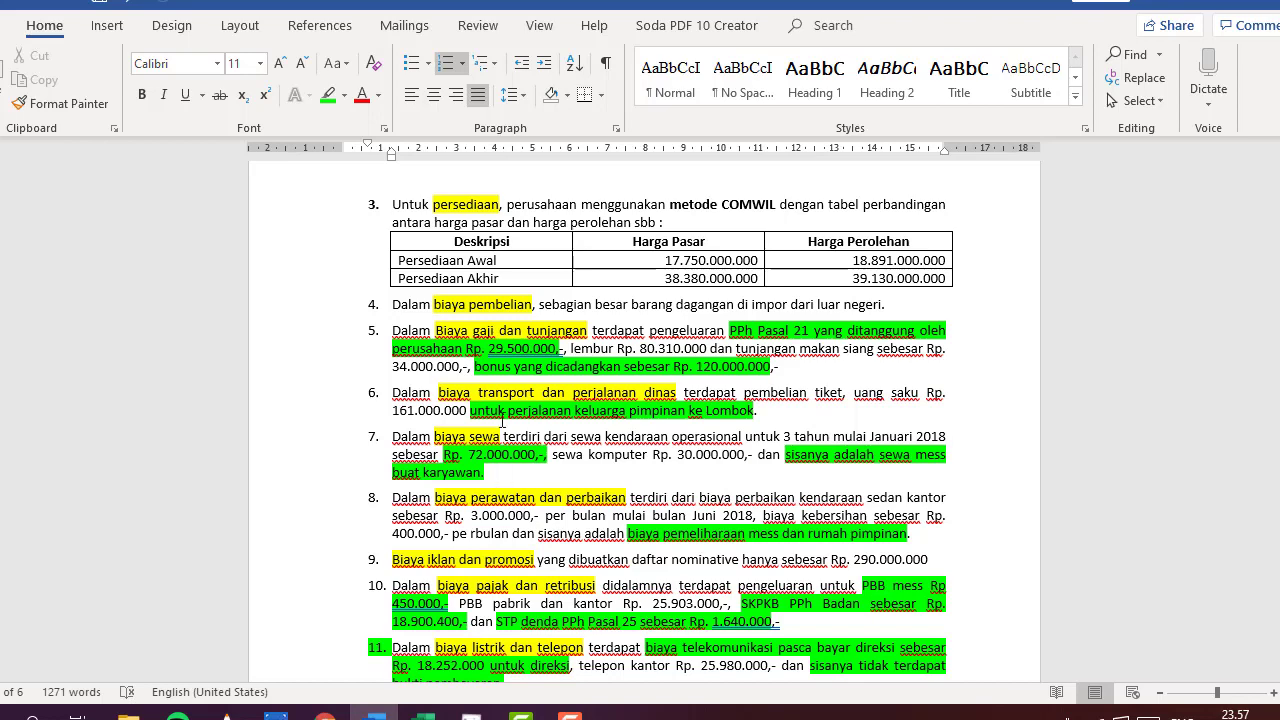
scroll(502, 421, down, 1)
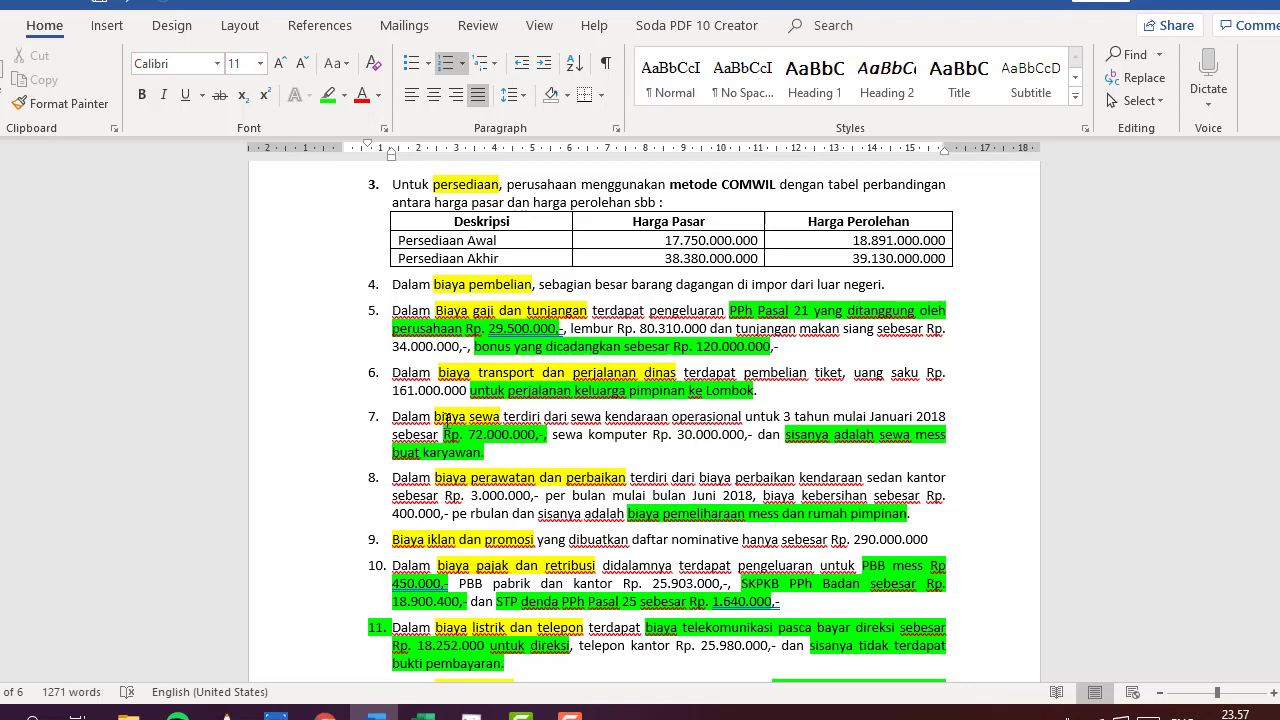
click(424, 712)
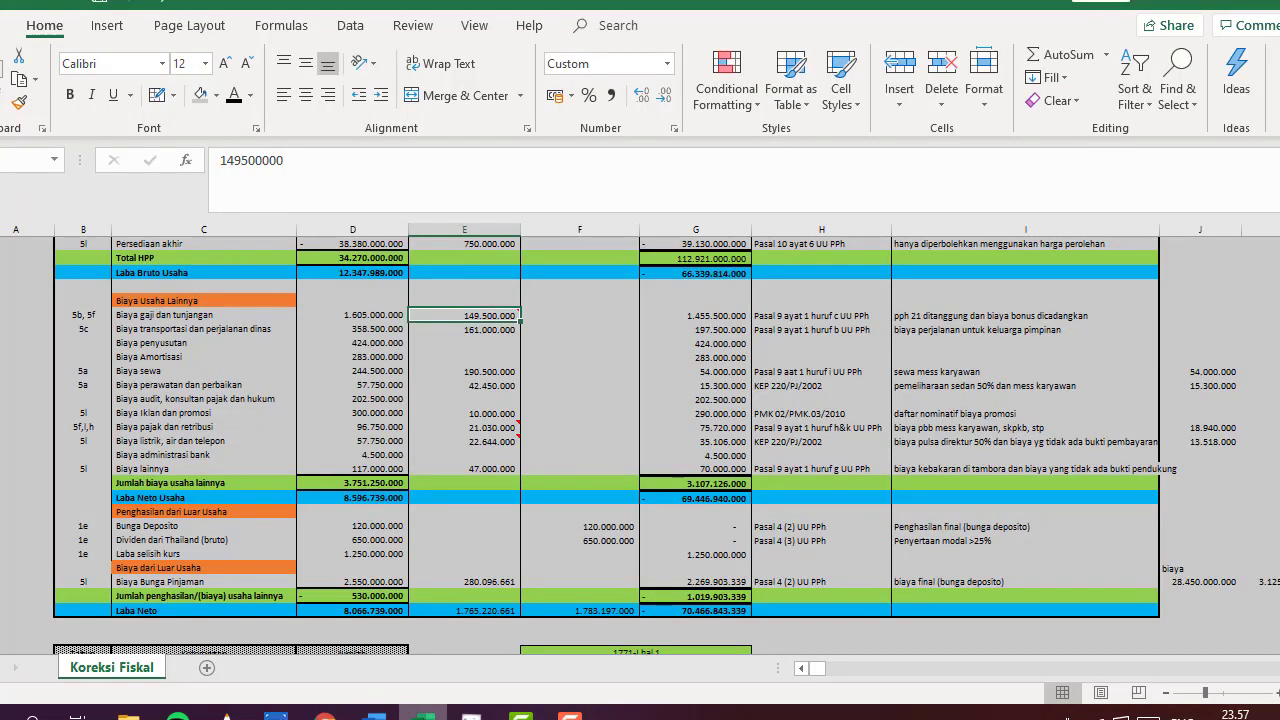
click(496, 329)
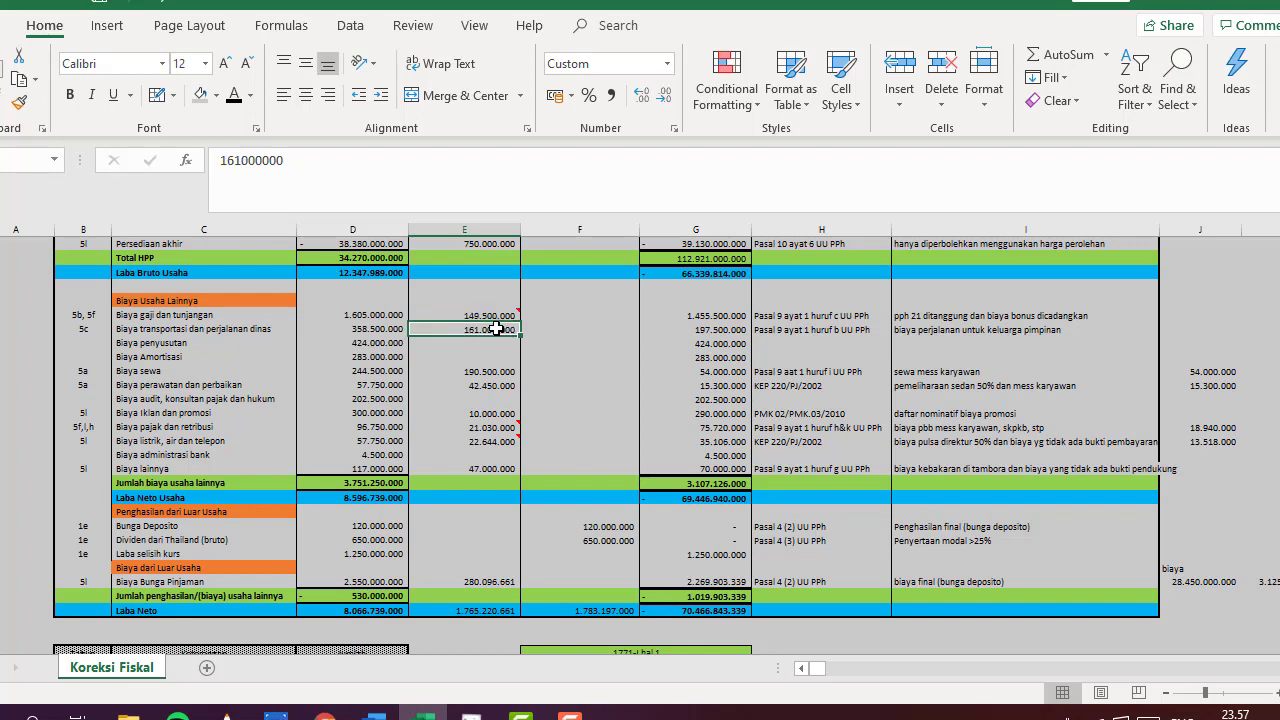
- Read the Word note on biaya sewa and inspect the Biaya sewa row's supporting calculation, fiscal value and positive correction in Excel
click(492, 384)
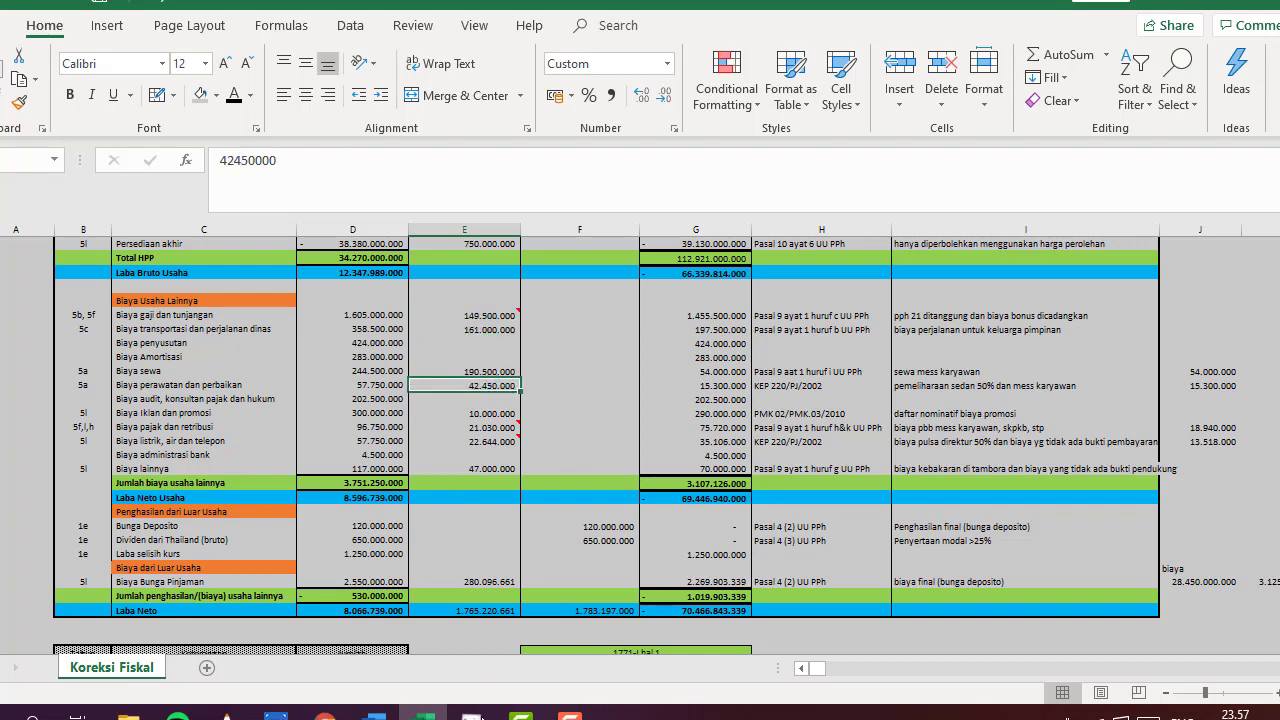
key(alt+Tab)
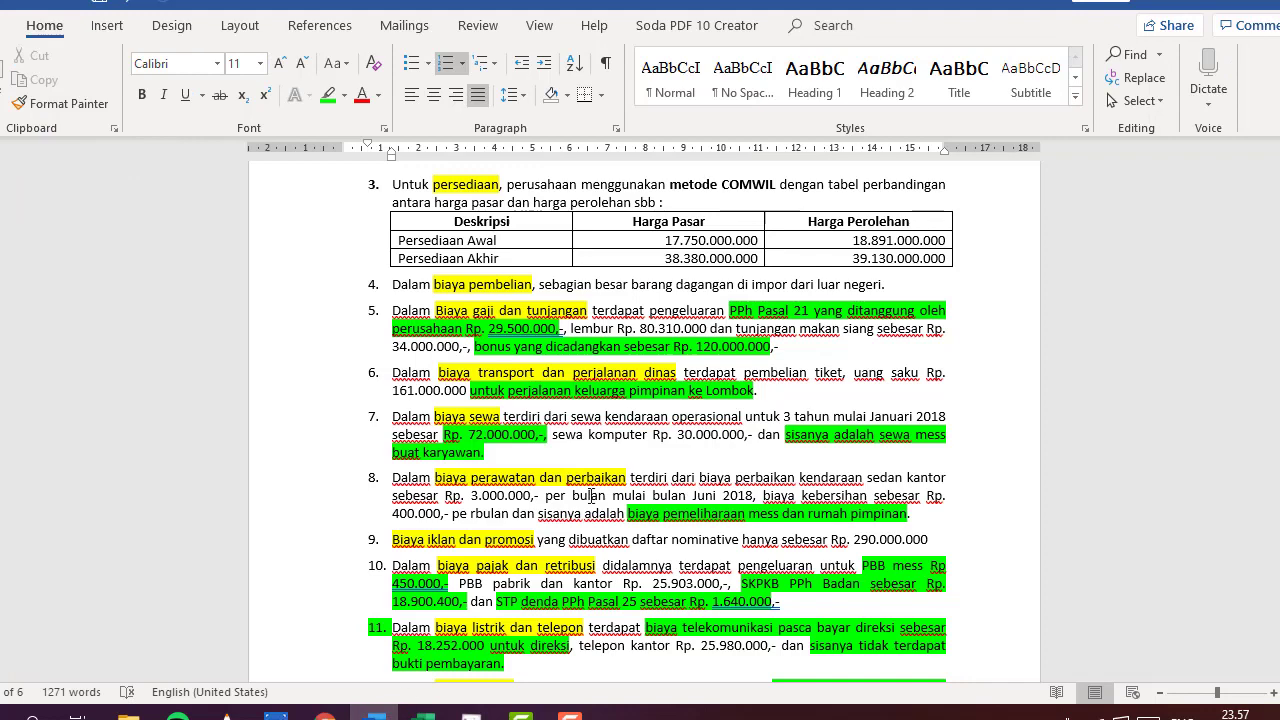
scroll(592, 494, down, 3)
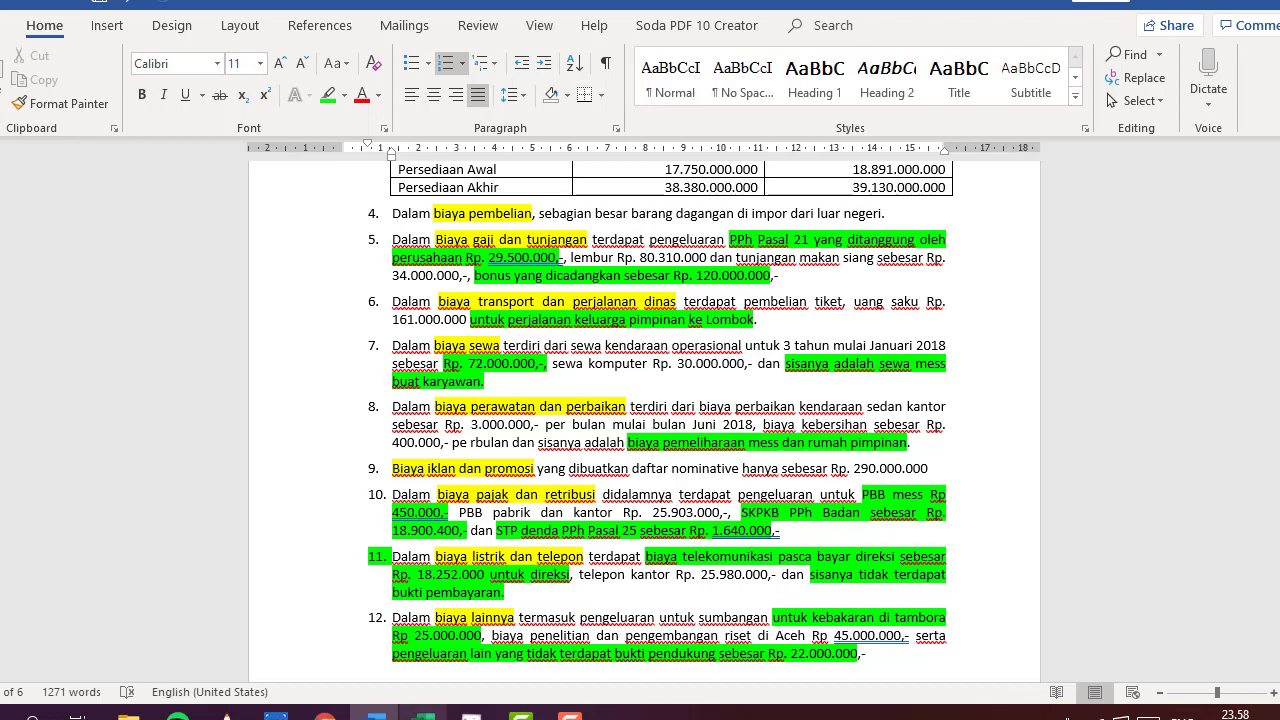
click(424, 716)
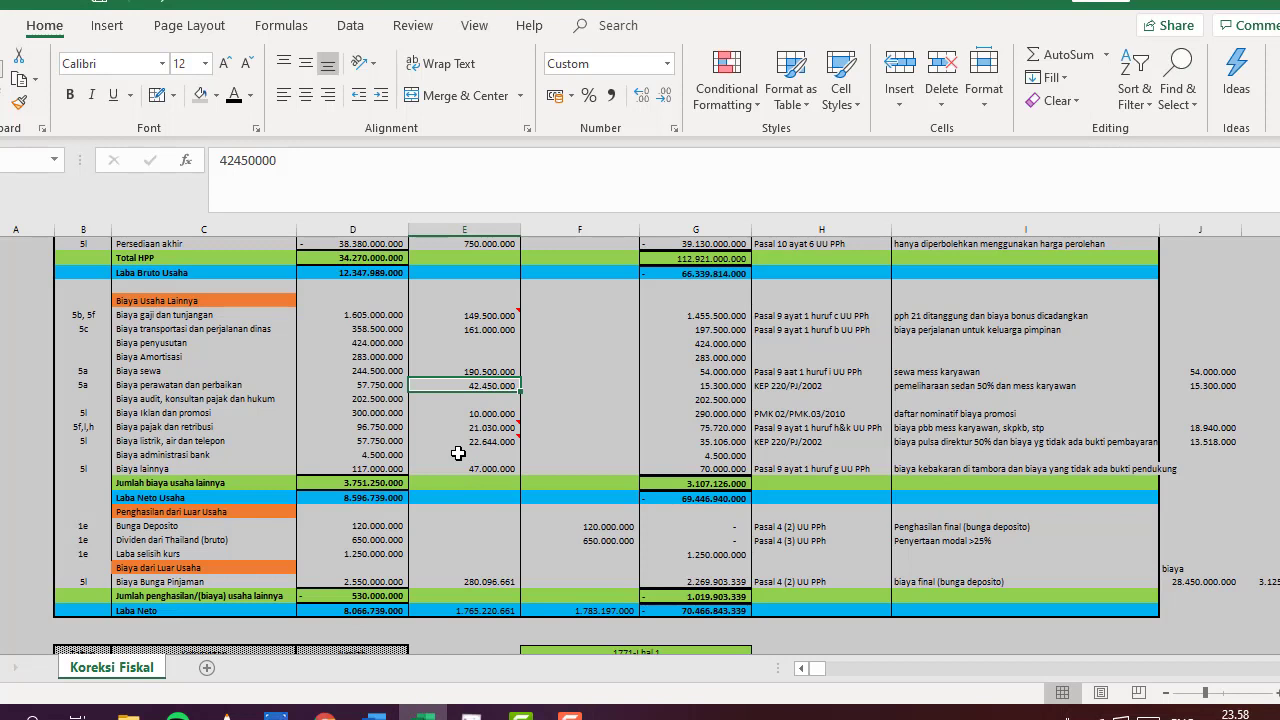
click(1182, 389)
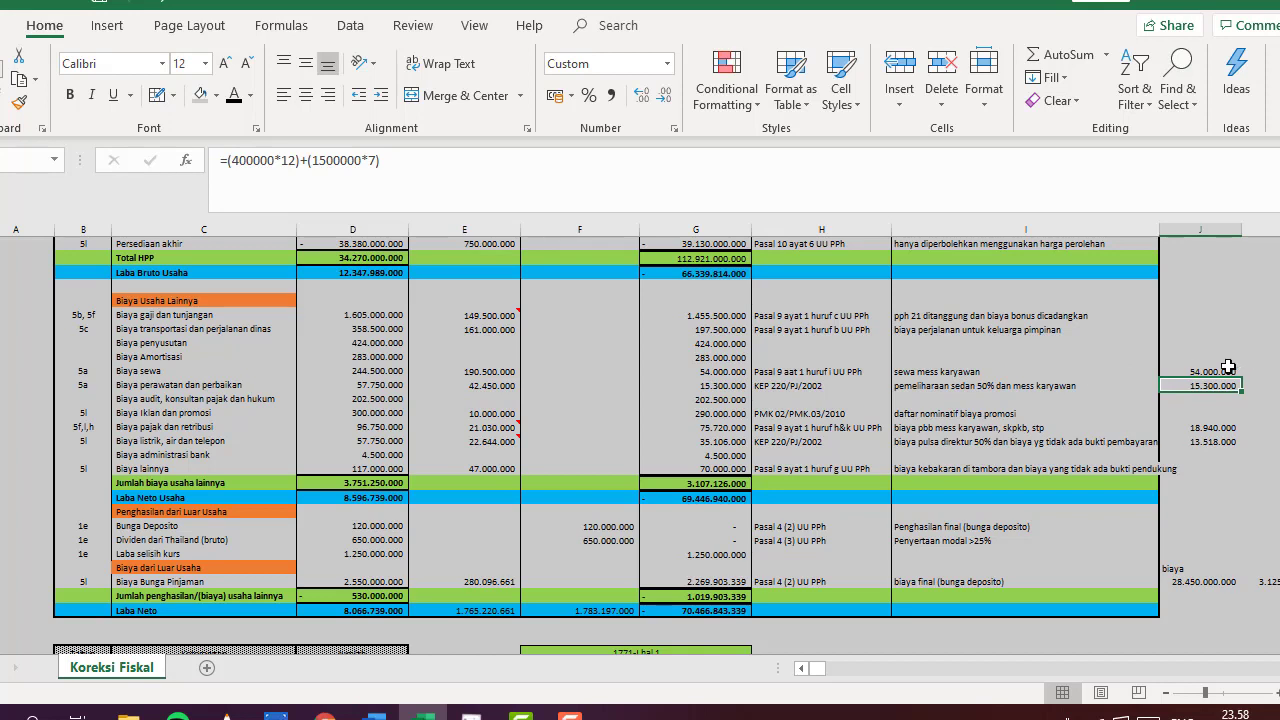
click(1228, 367)
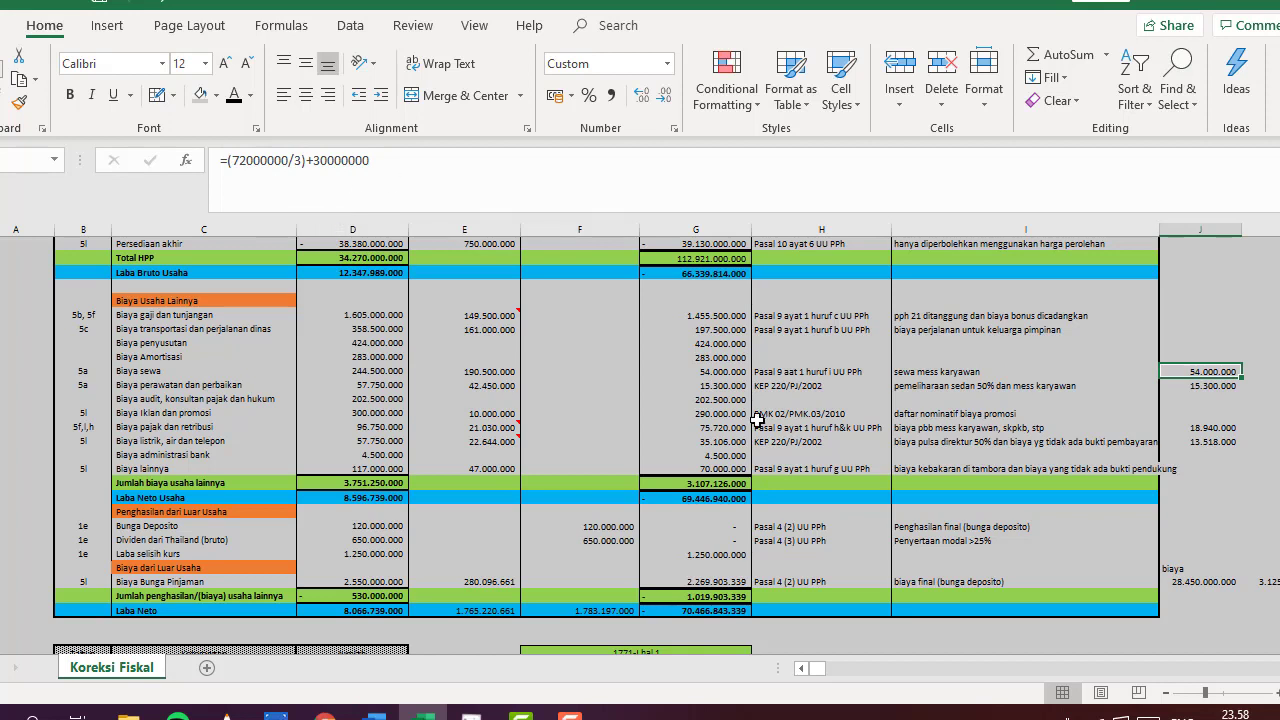
click(731, 370)
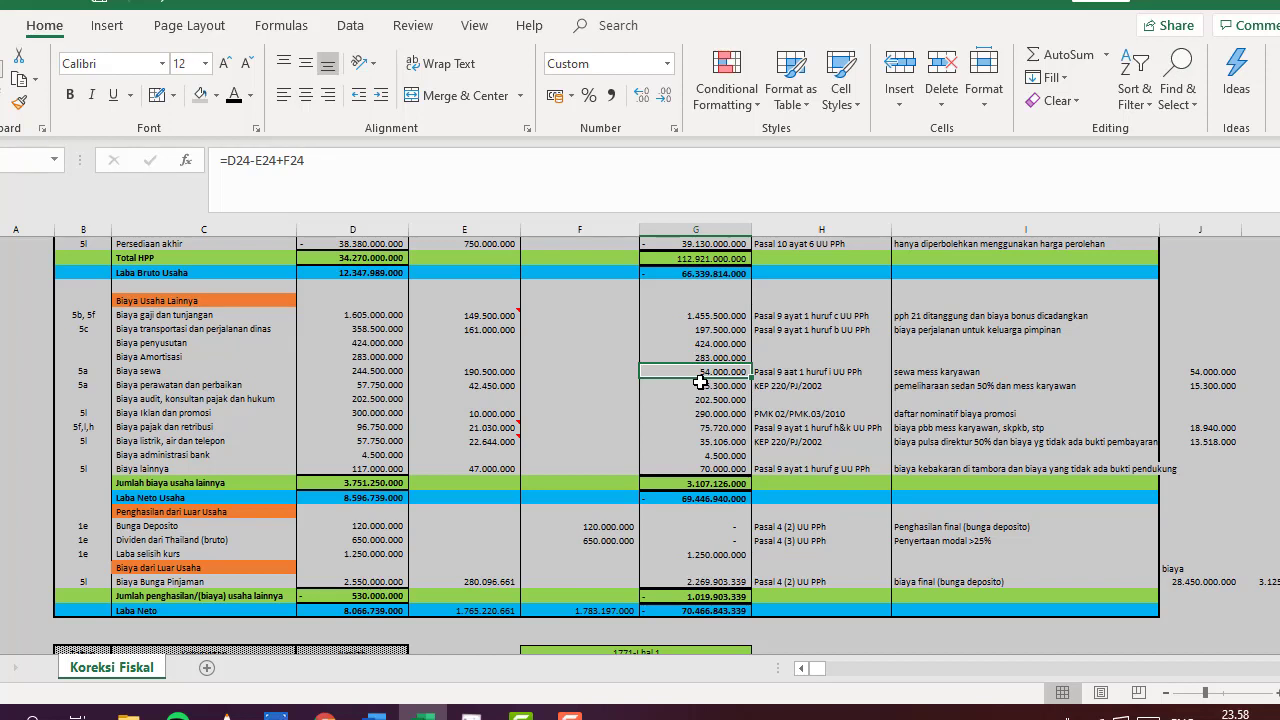
click(507, 372)
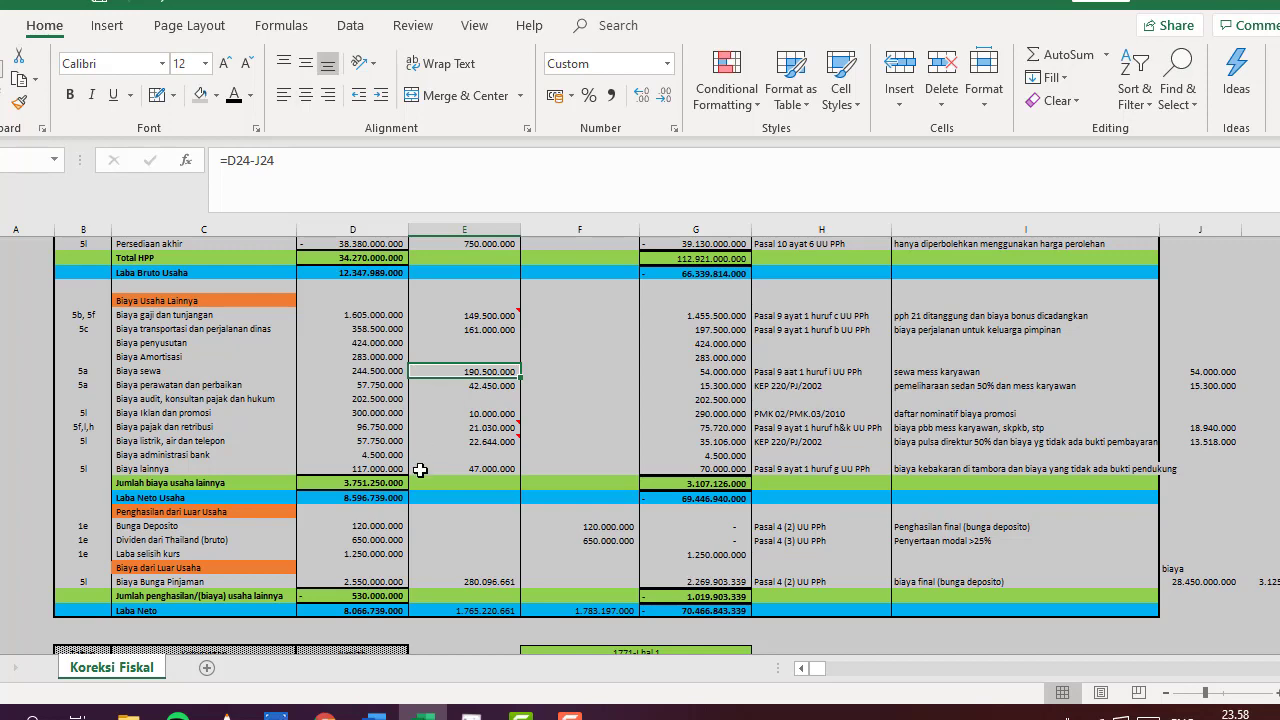
- Read the Word note on biaya perawatan dan perbaikan and examine that row's supporting formula, fiscal value and positive correction in Excel
click(360, 714)
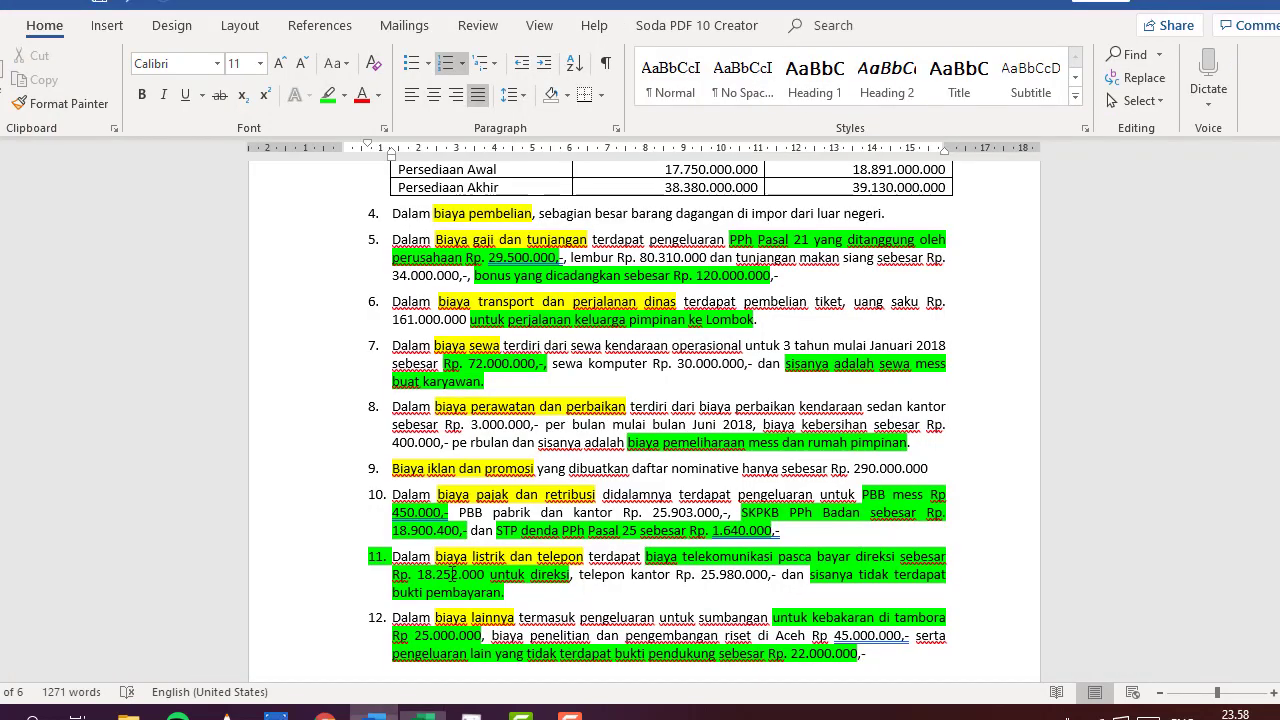
scroll(538, 470, down, 3)
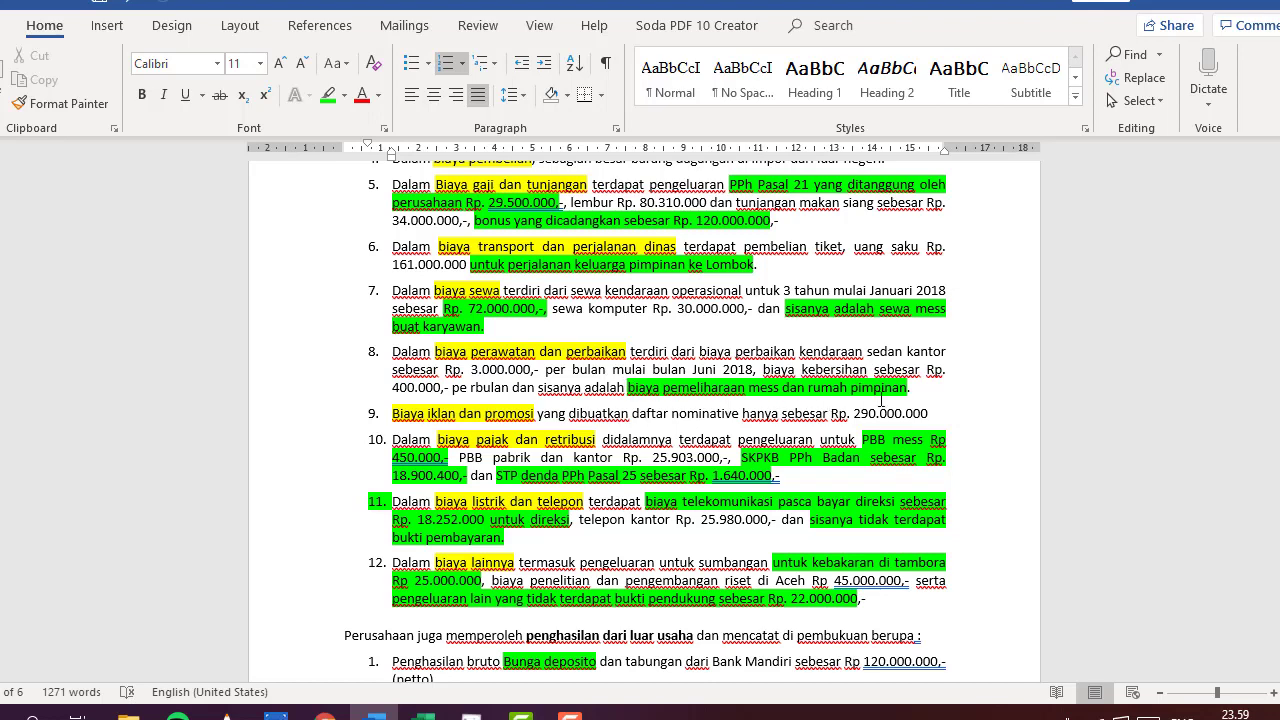
click(422, 712)
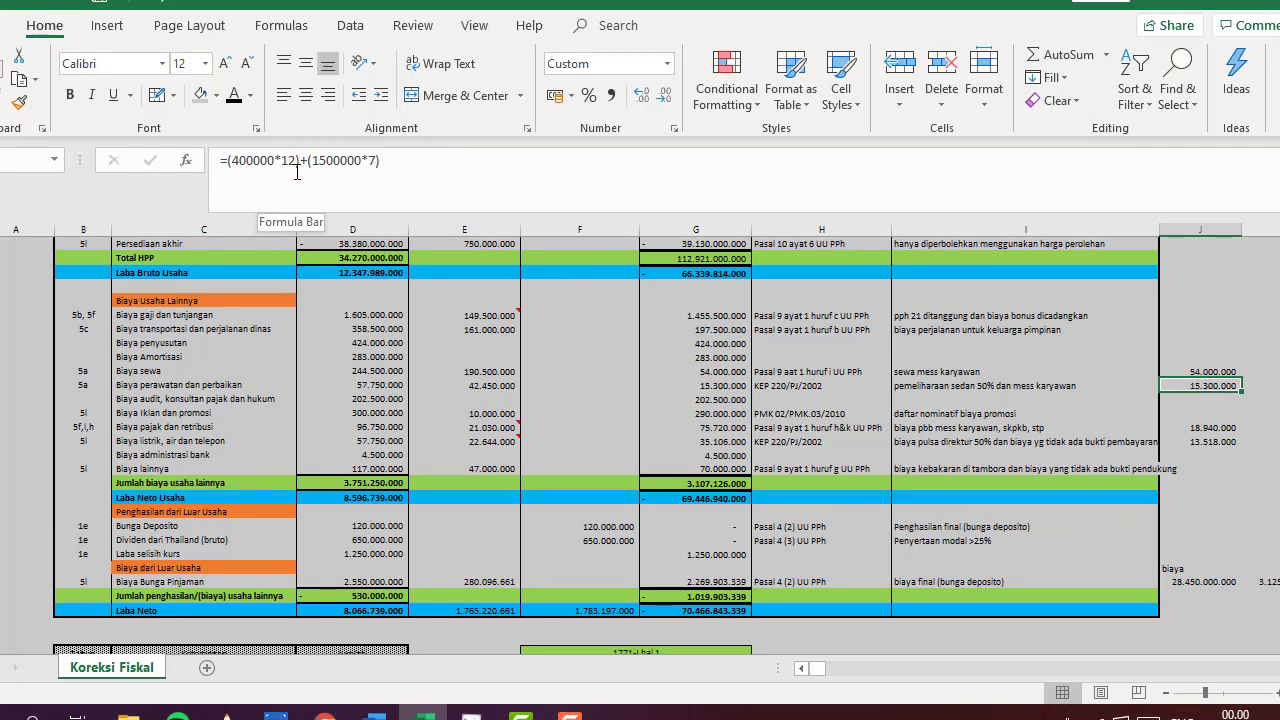
click(329, 162)
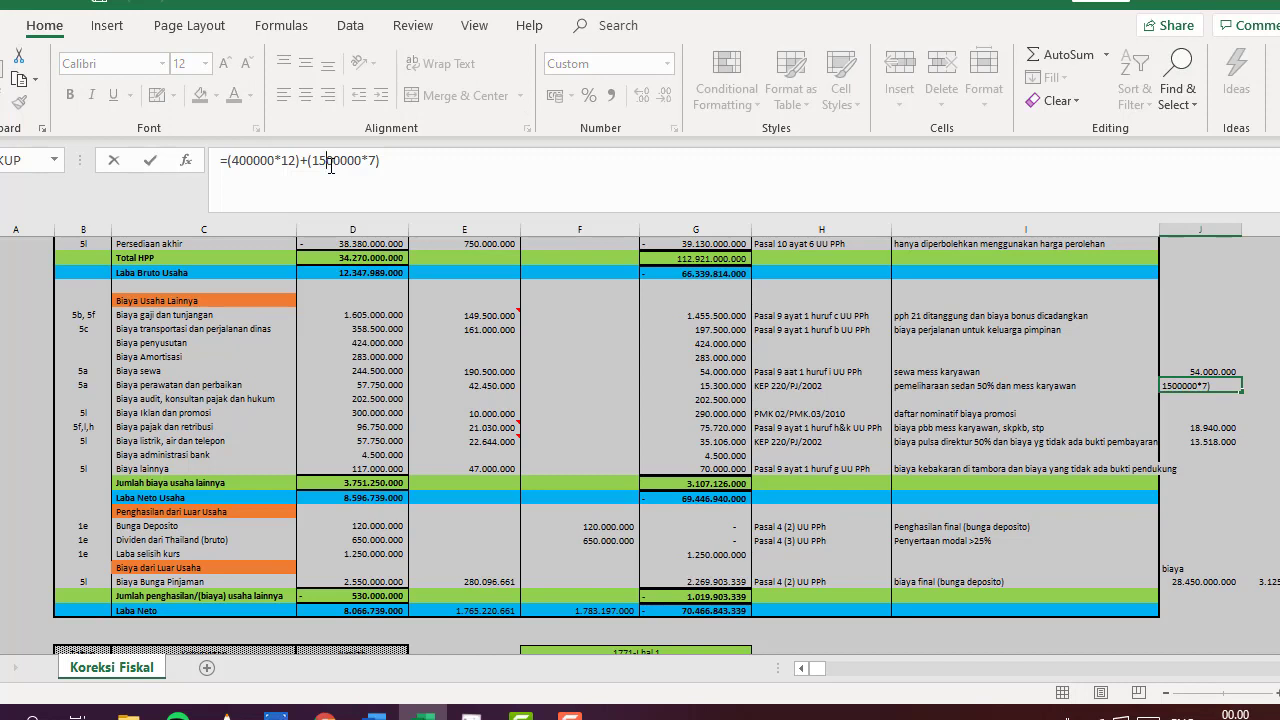
click(352, 165)
key(Return)
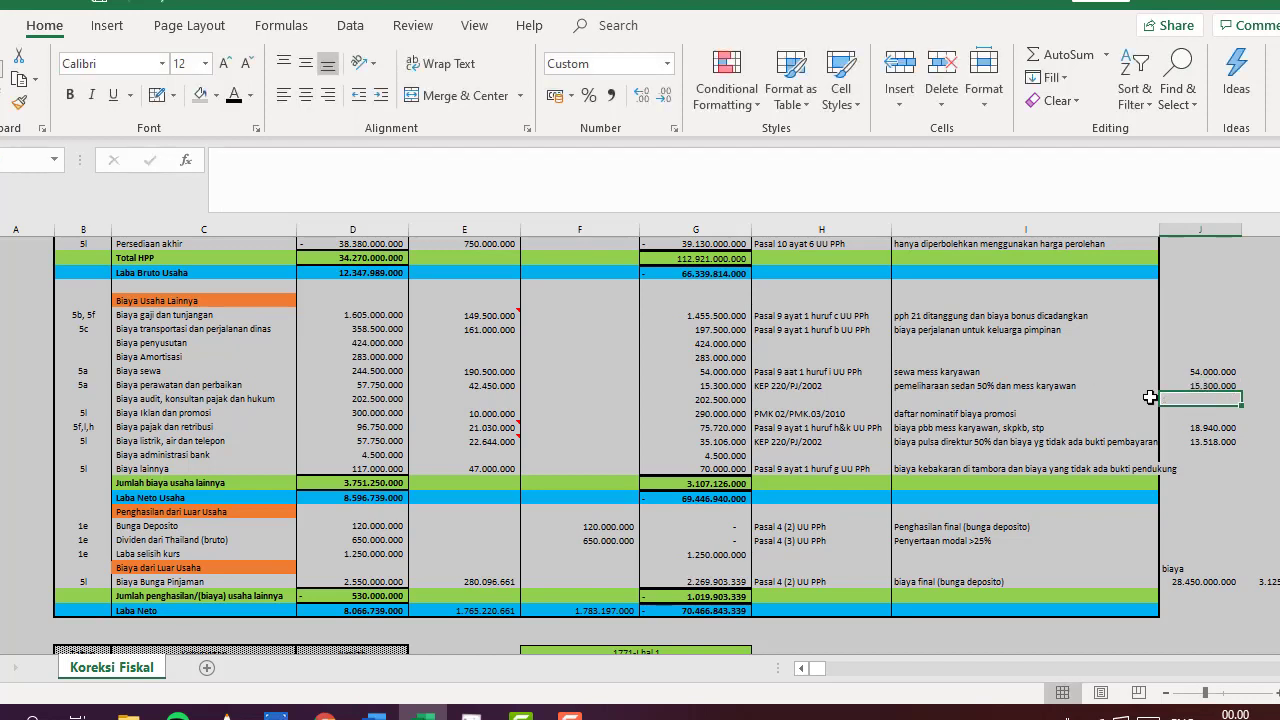
click(730, 389)
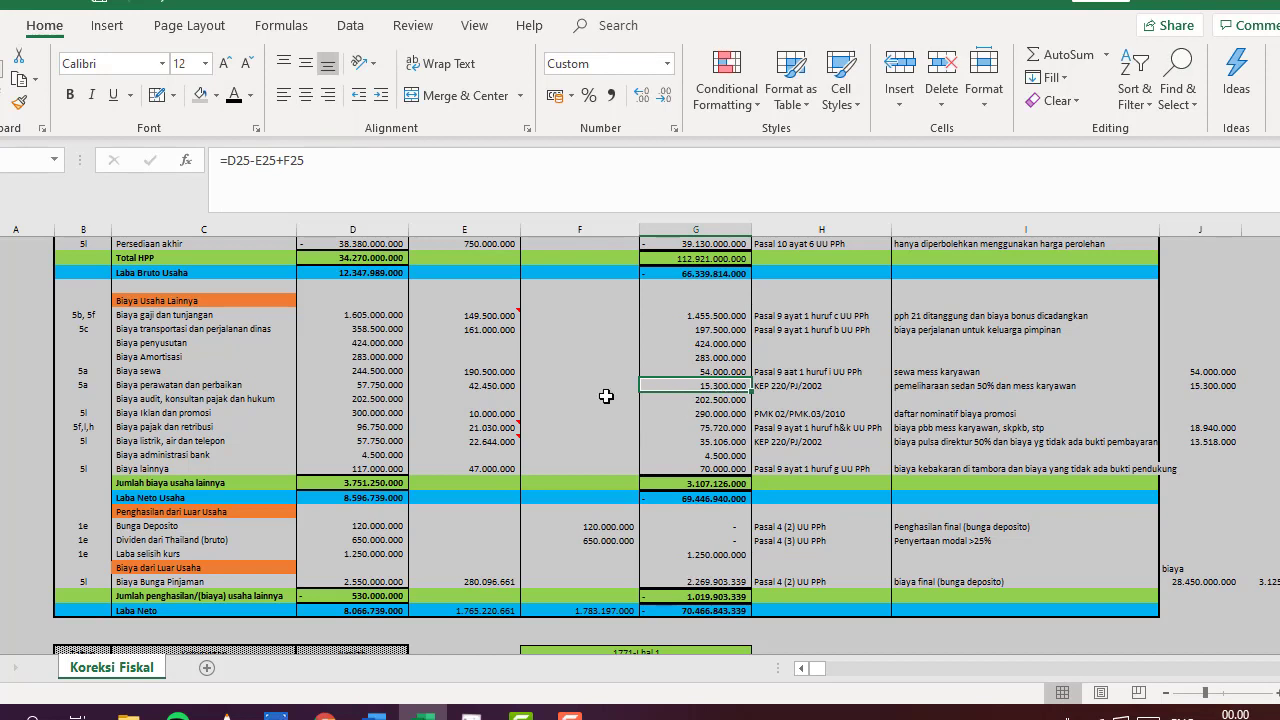
click(469, 388)
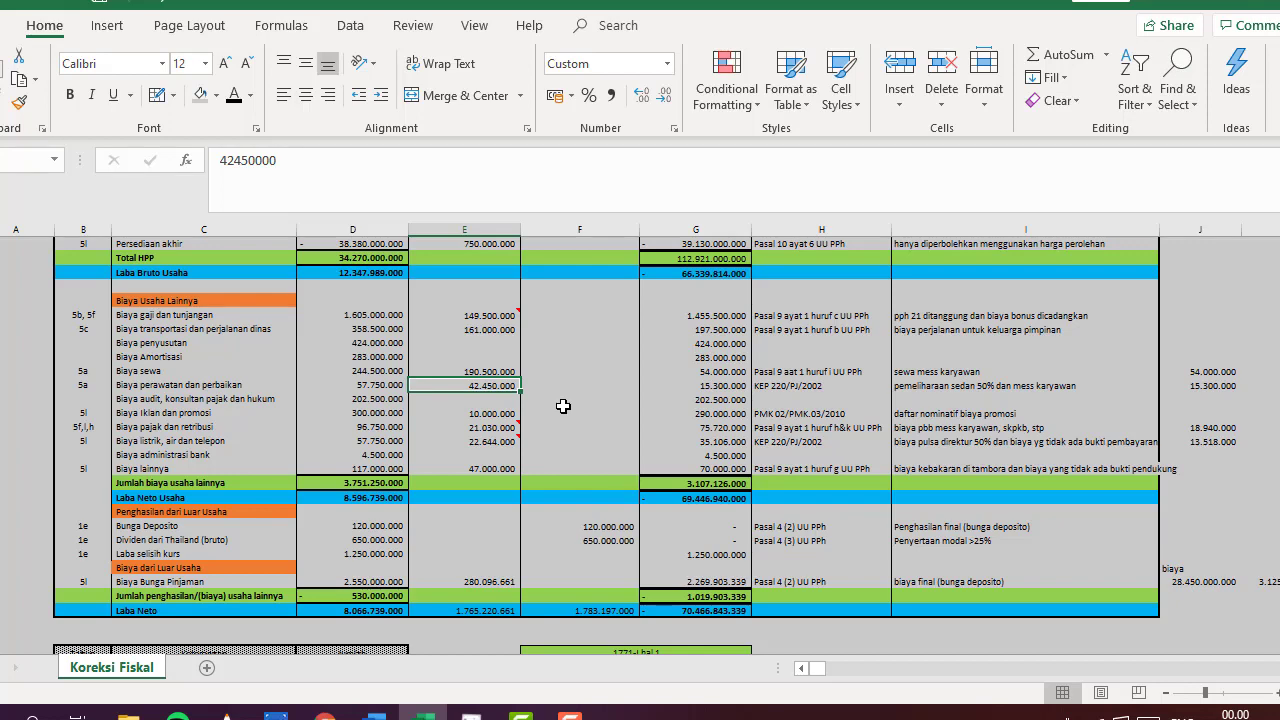
- Compare the Word note on biaya iklan dan promosi with that row's legal basis and positive correction in Excel
click(375, 716)
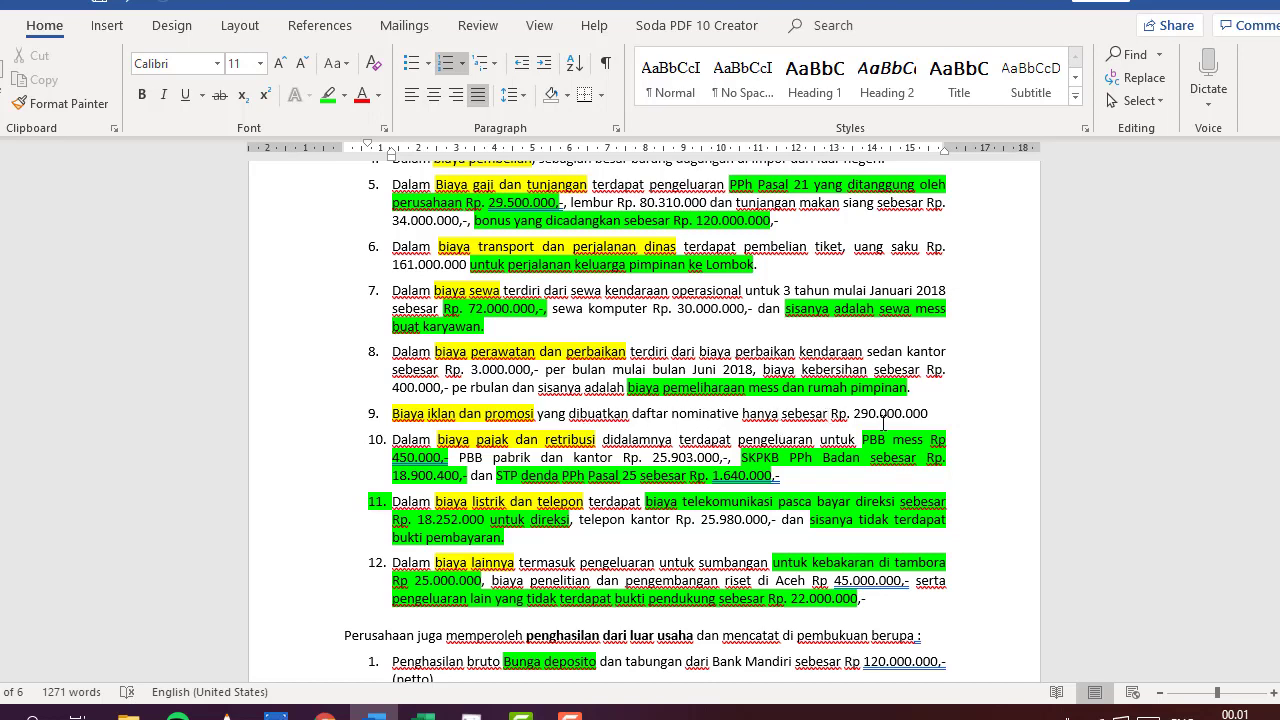
click(423, 716)
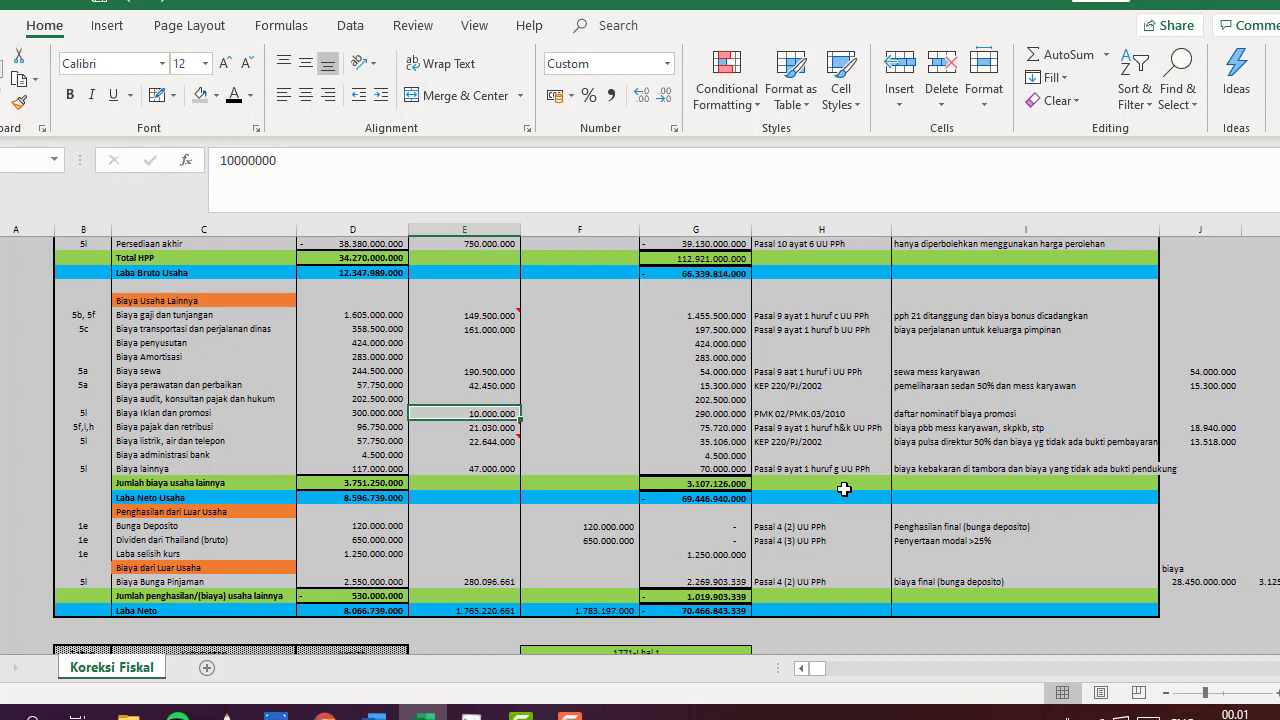
click(846, 414)
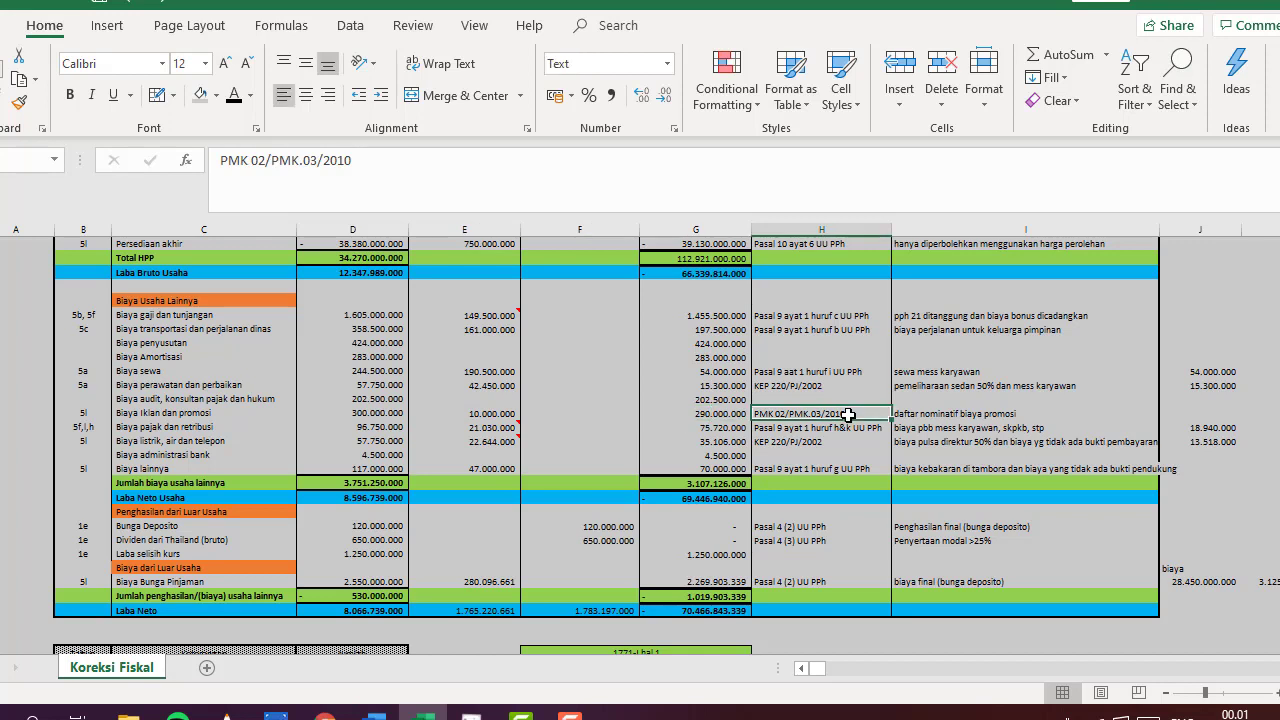
click(467, 411)
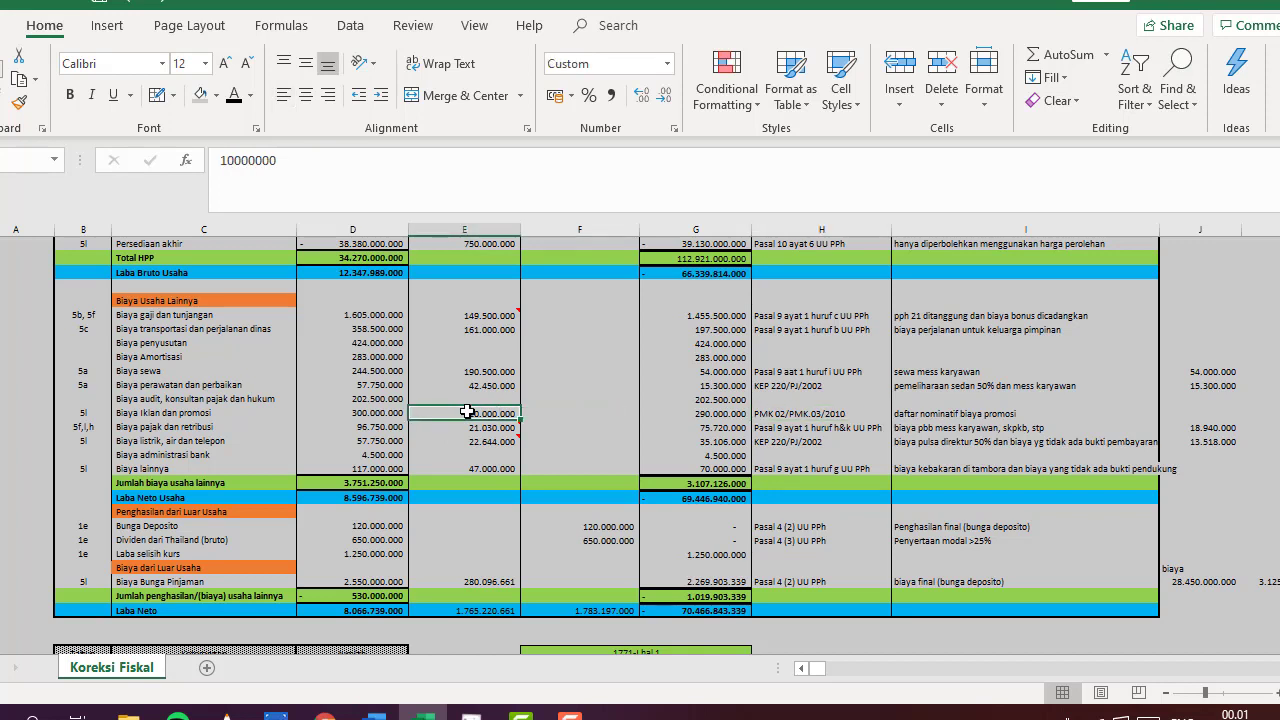
- Read the Word note on biaya pajak dan retribusi and inspect that row's positive correction, cell note and fiscal value in Excel
click(375, 712)
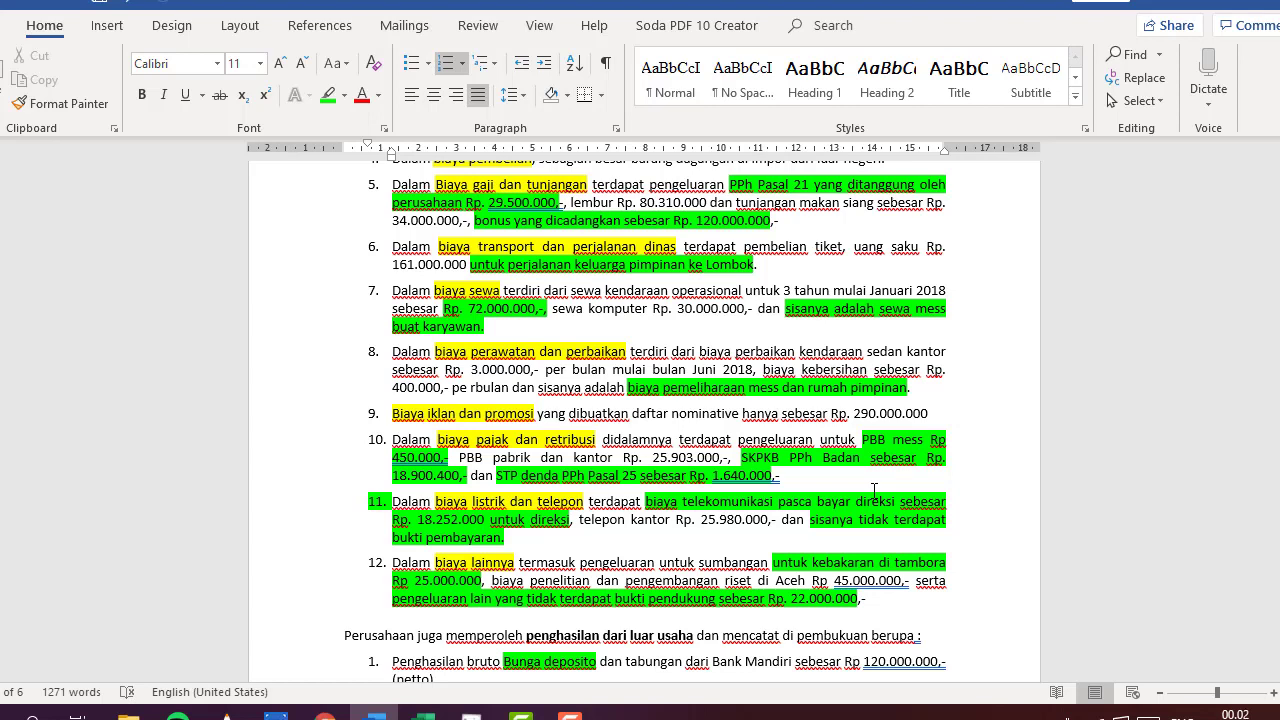
drag(874, 490, 775, 482)
click(775, 482)
click(424, 712)
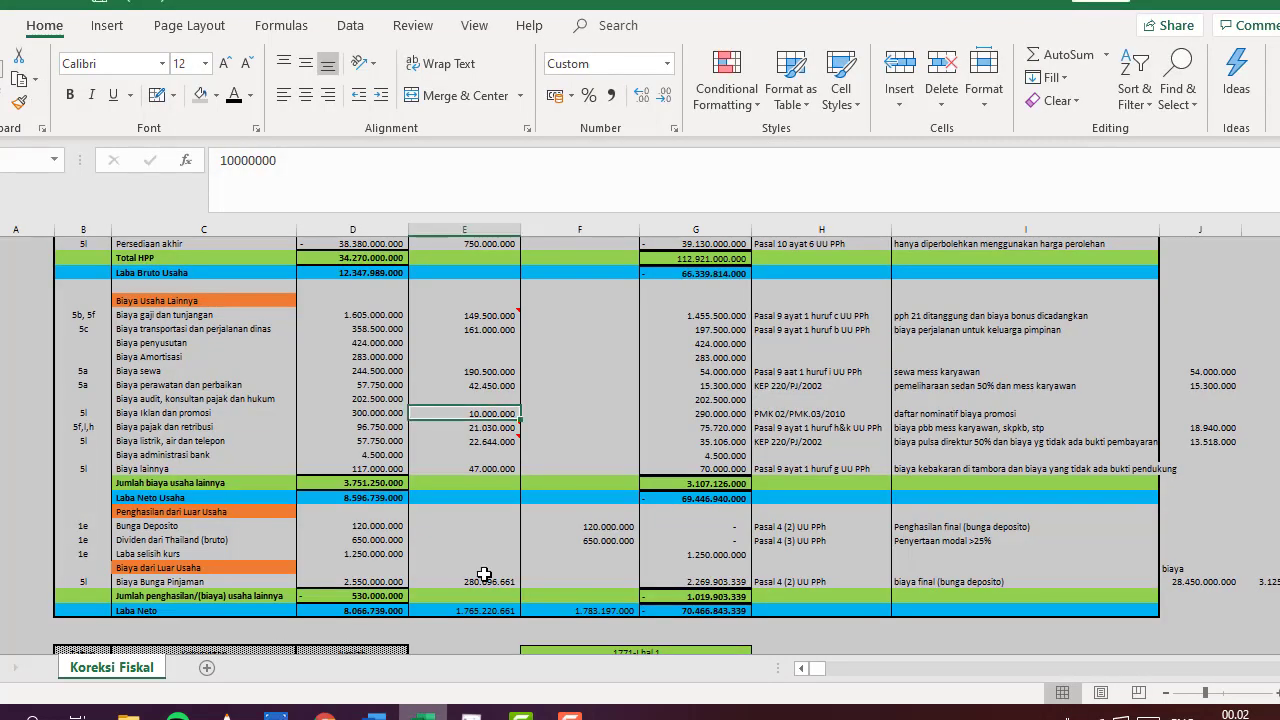
click(502, 428)
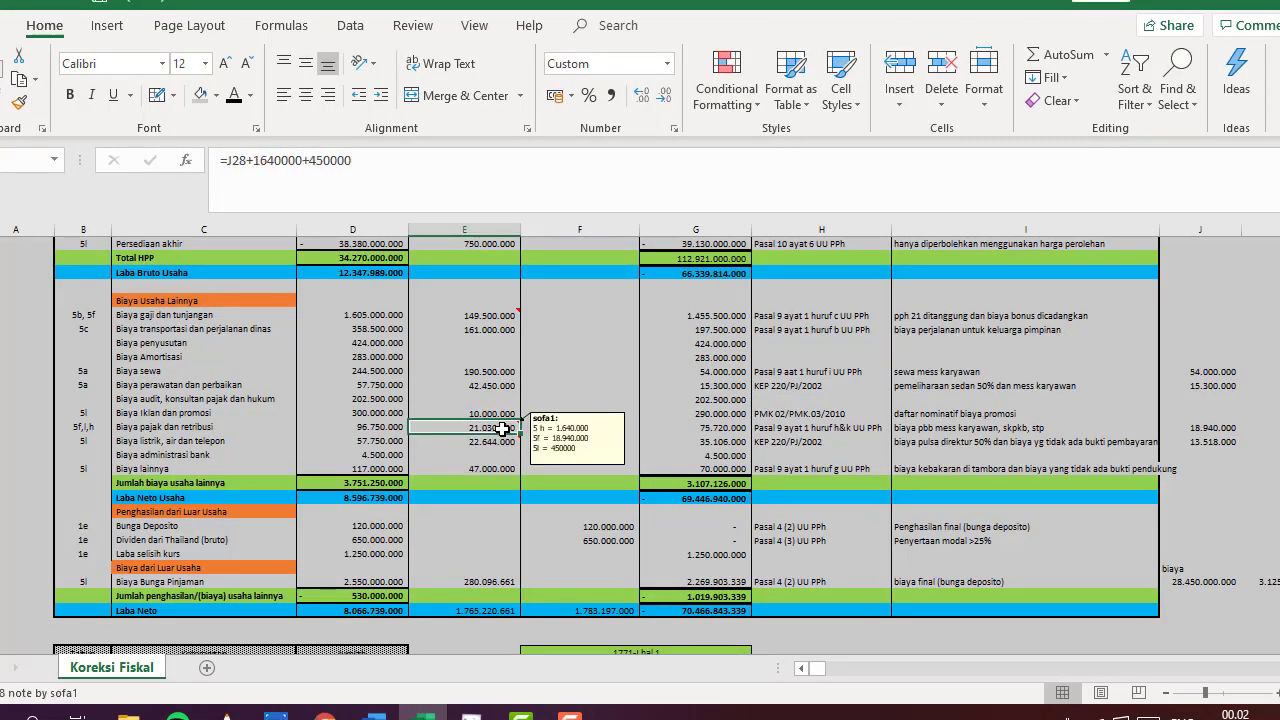
mouse_move(466, 440)
click(720, 426)
mouse_move(510, 430)
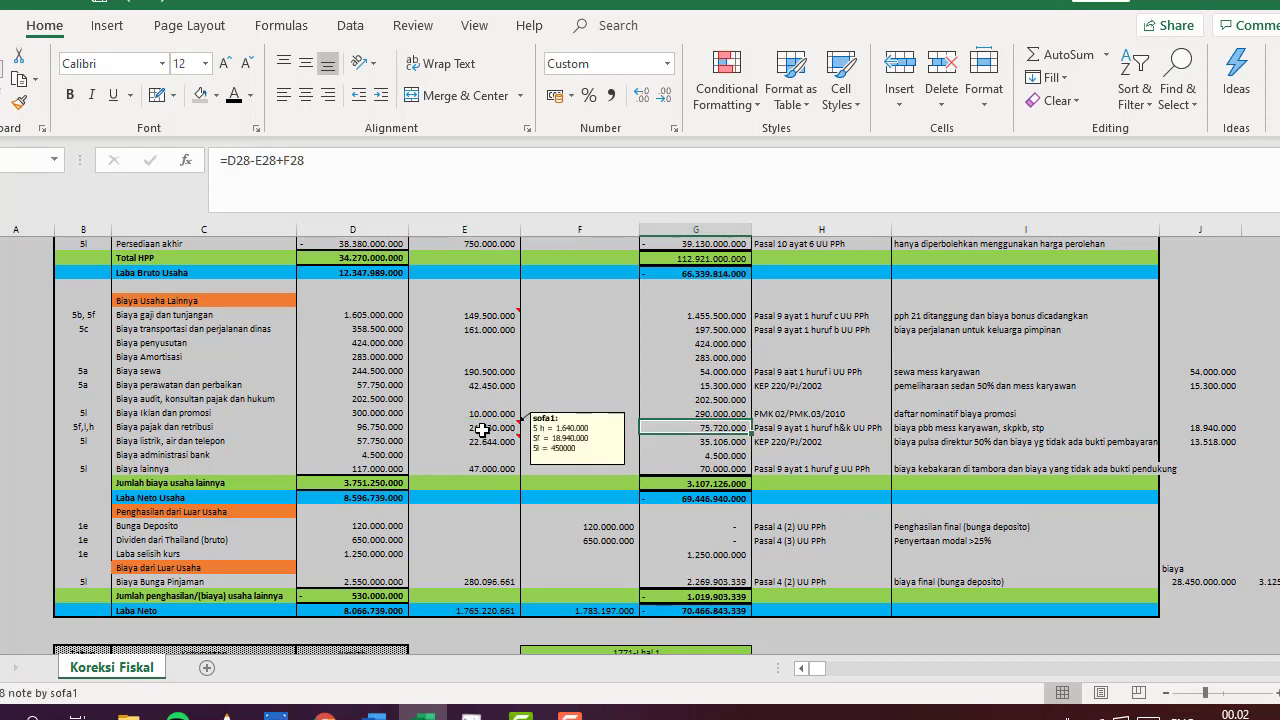
click(482, 430)
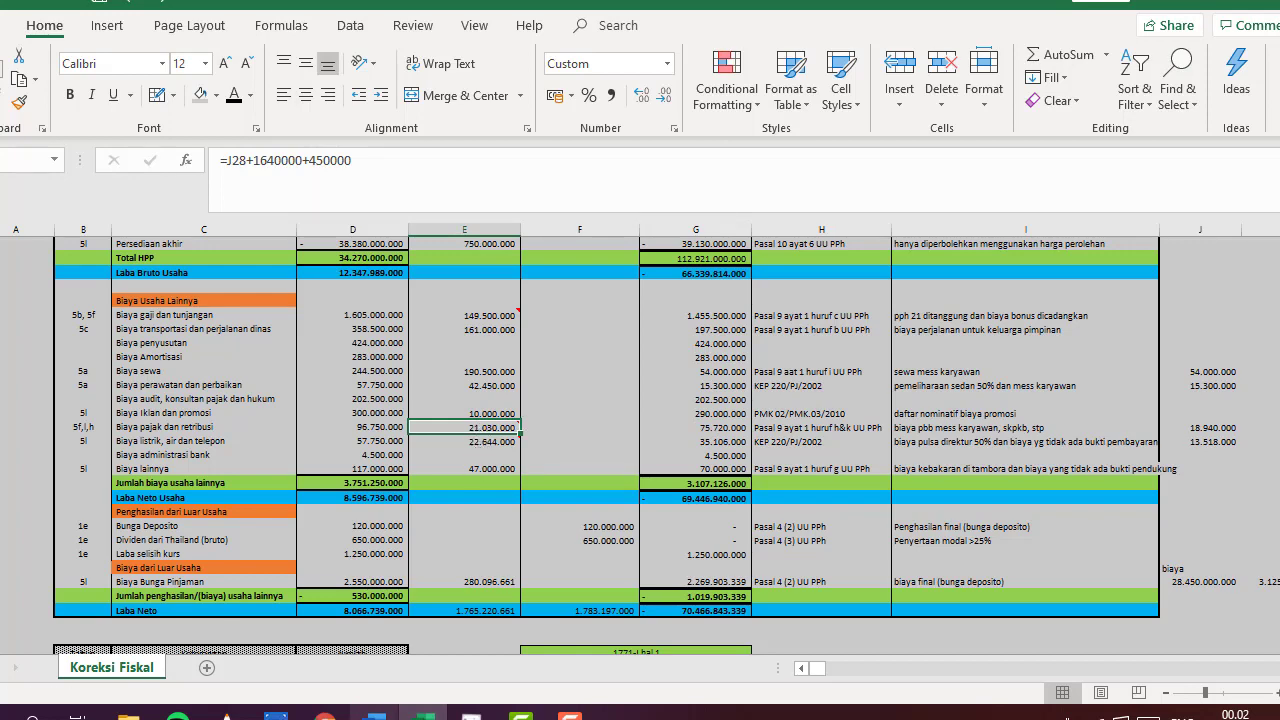
- Read the Word note on biaya listrik dan telepon and inspect that row's positive correction formula in Excel
click(375, 712)
scroll(522, 568, down, 1)
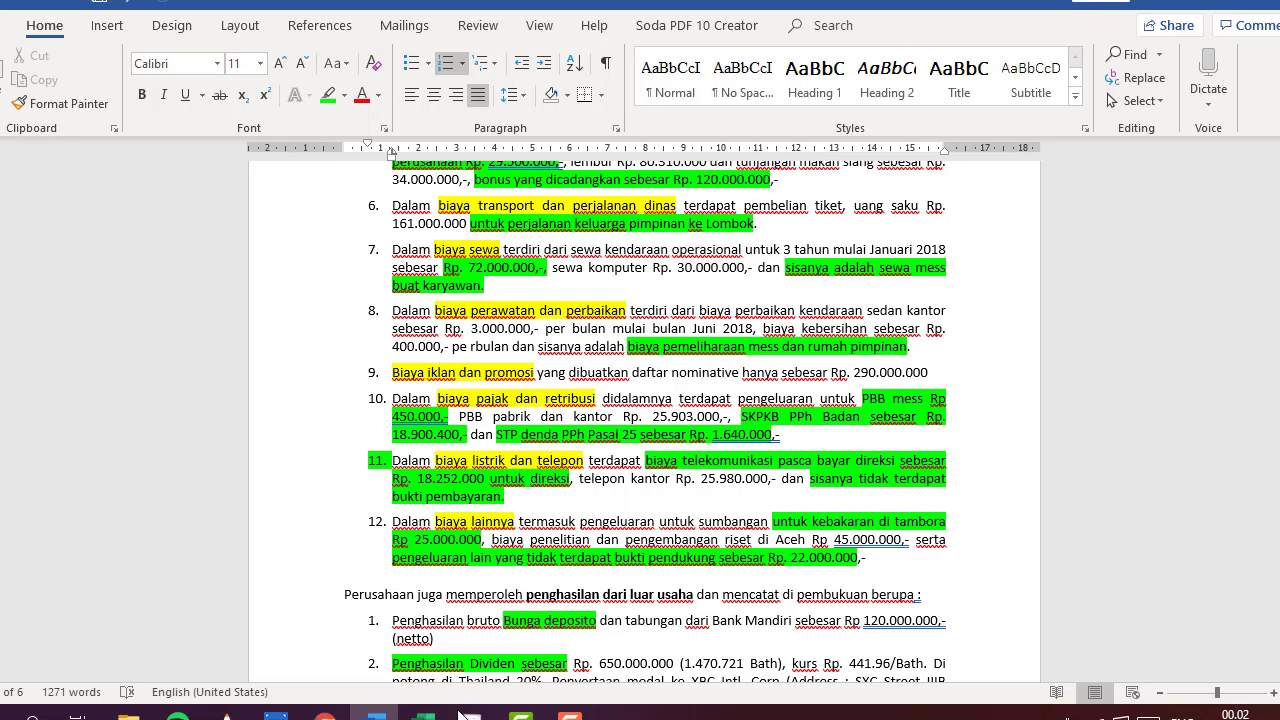
click(424, 712)
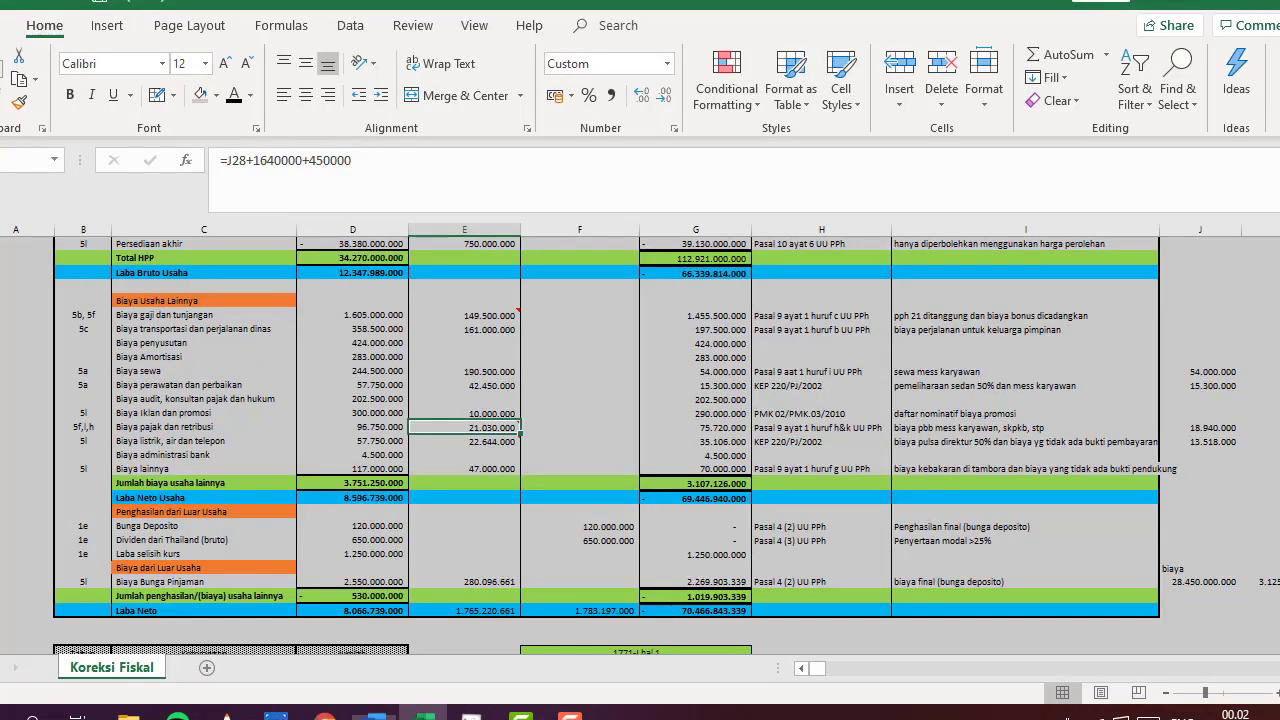
click(466, 446)
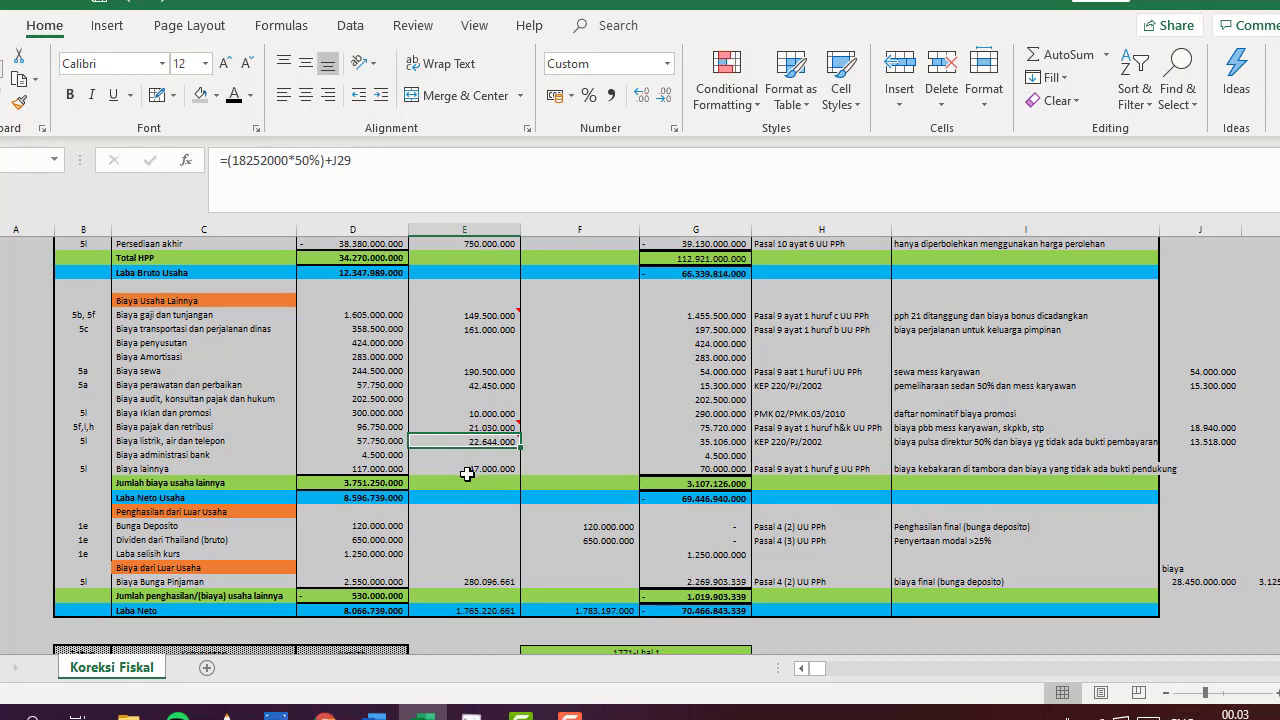
- Inspect the Biaya lainnya row's positive correction in Excel and compare it with the matching Word note
click(468, 469)
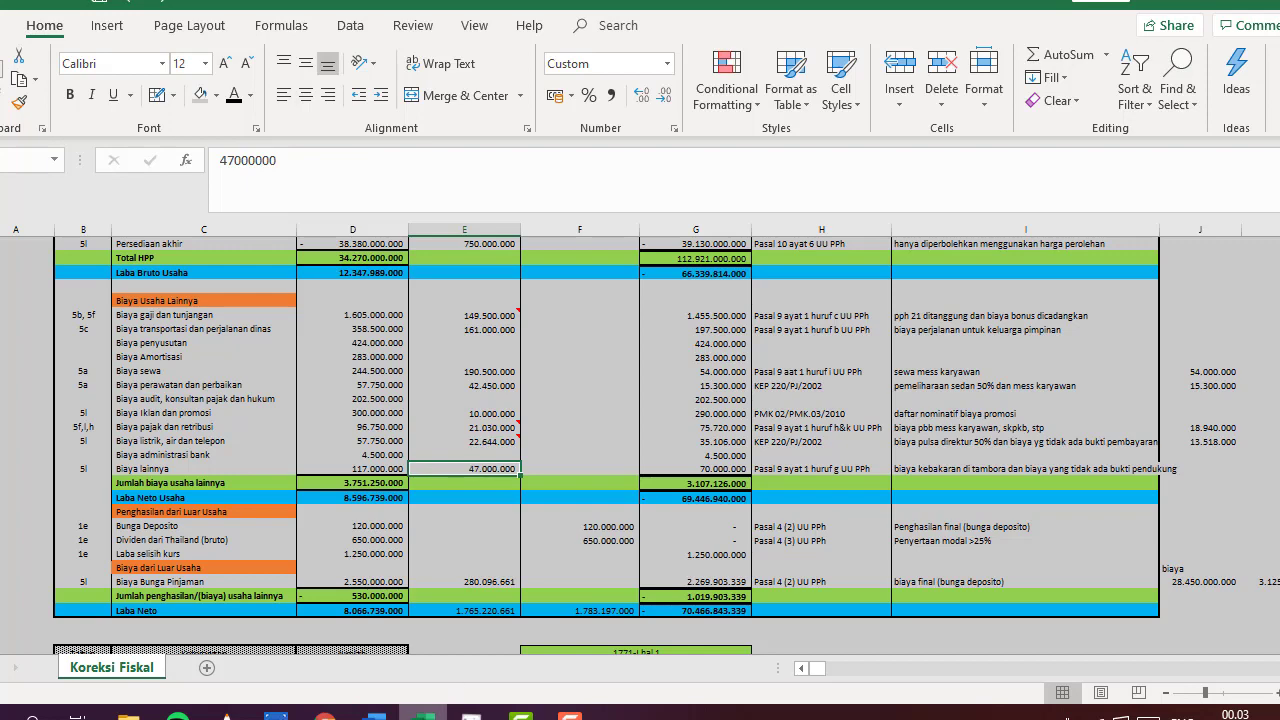
click(375, 716)
scroll(600, 550, down, 1)
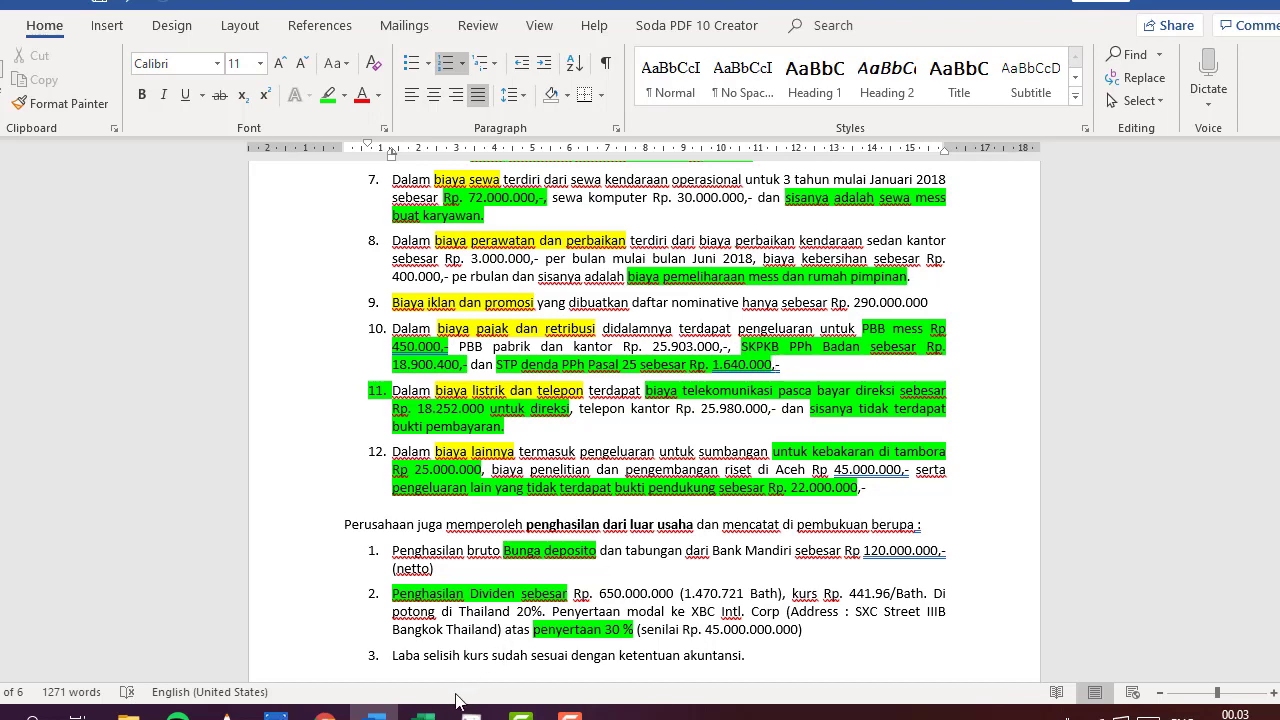
click(426, 716)
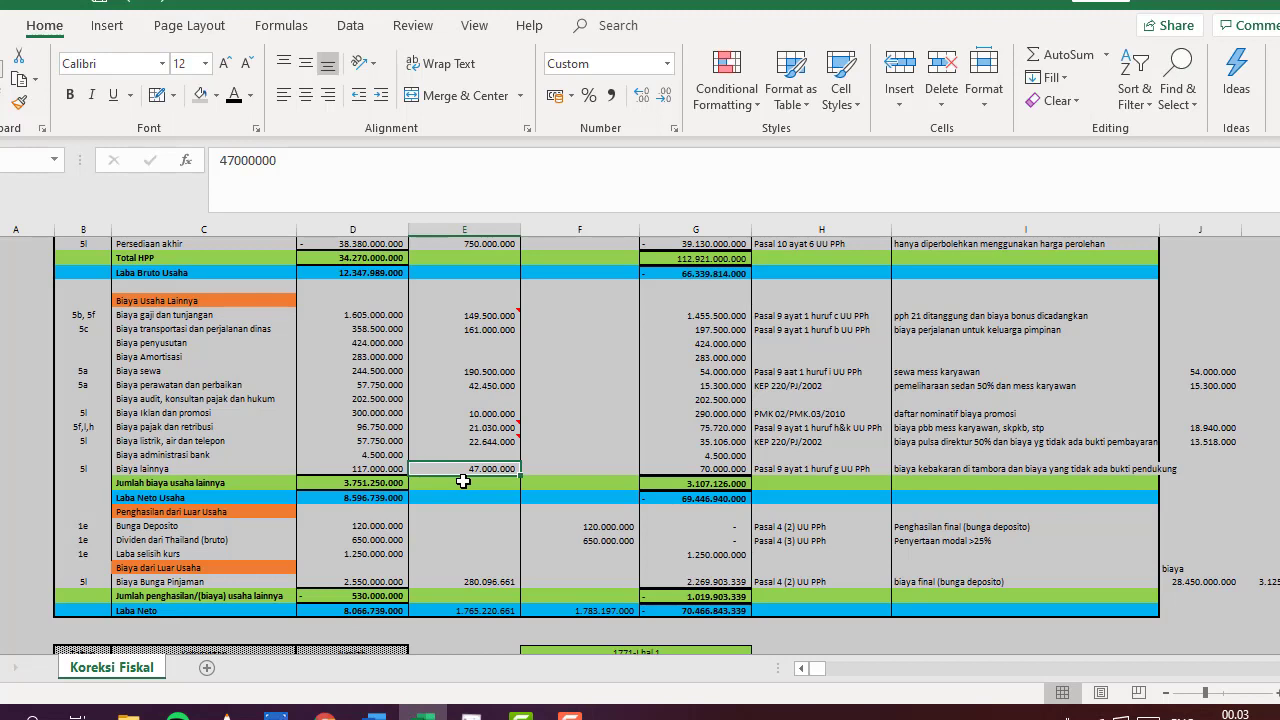
- Examine the Bunga Deposito row's commercial value and negative correction under Penghasilan dari Luar Usaha
scroll(463, 481, down, 1)
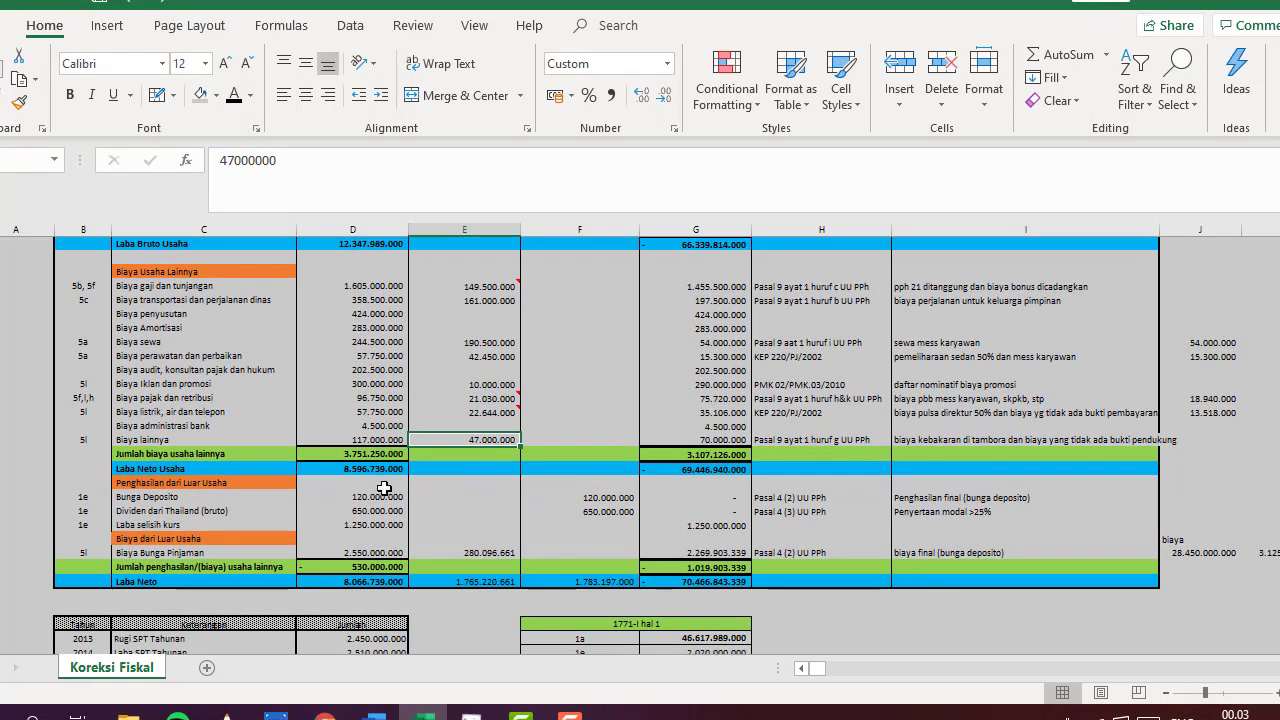
click(337, 497)
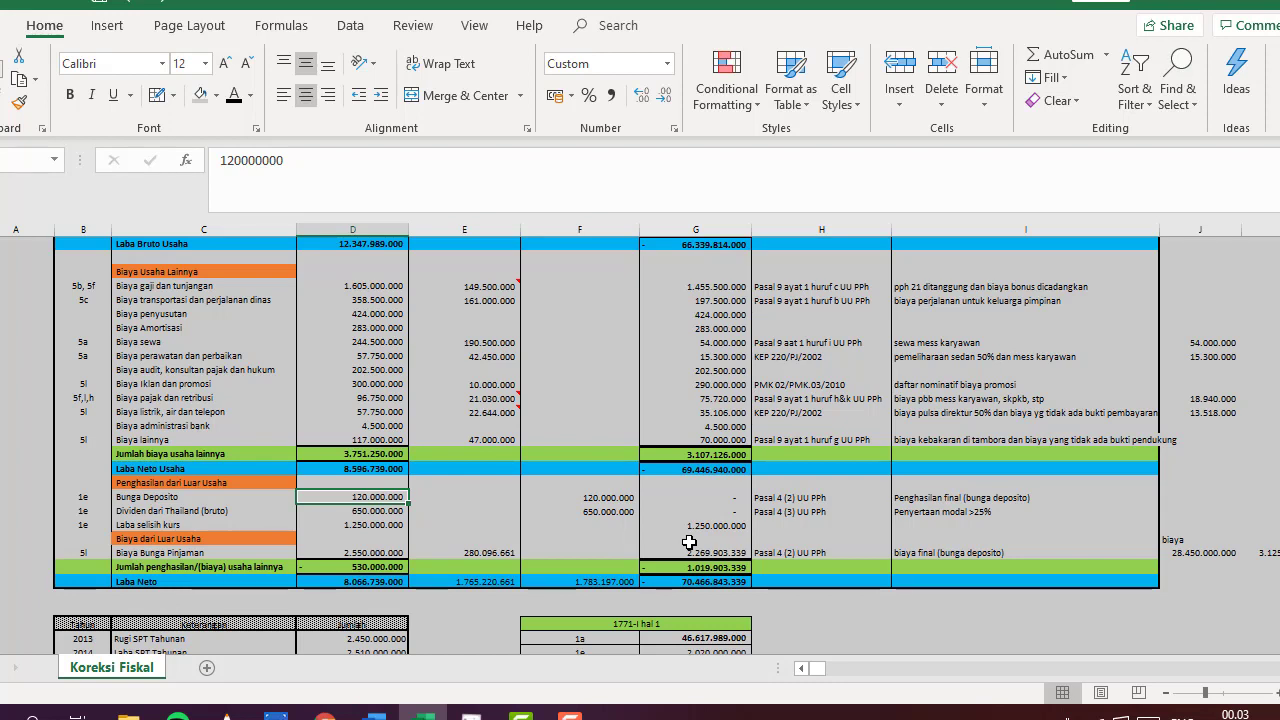
click(594, 494)
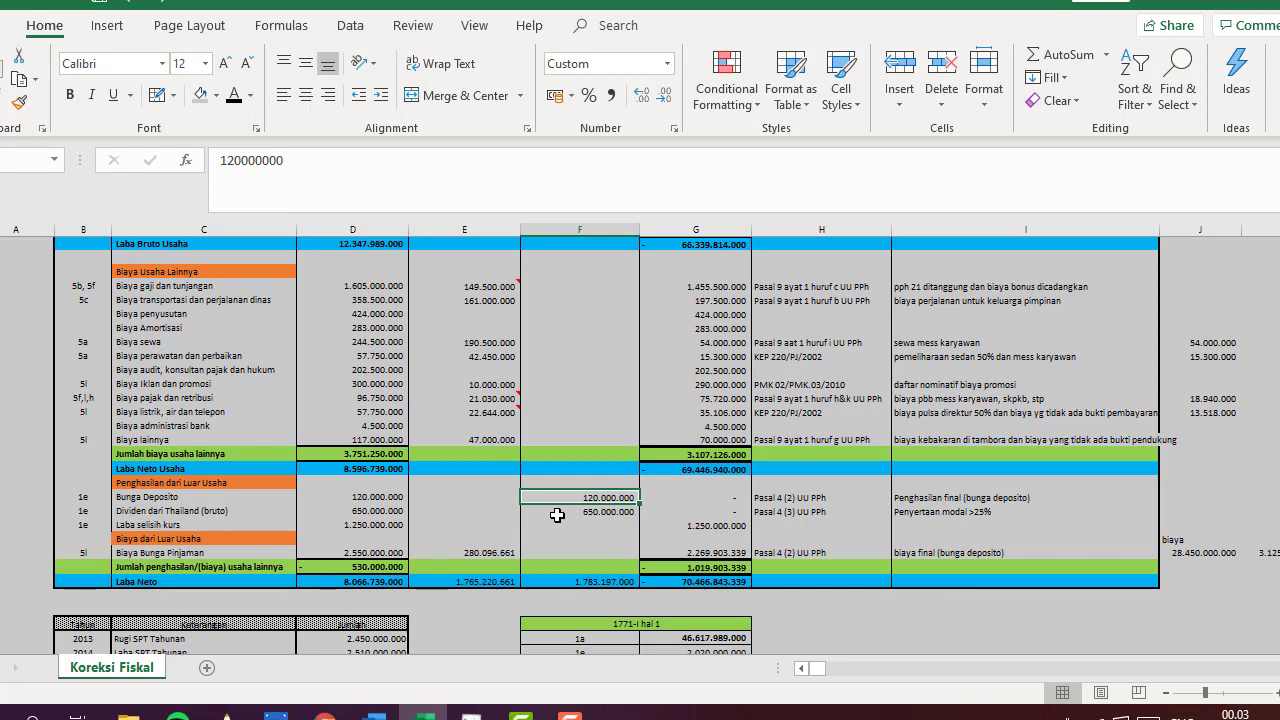
- Compare the Word note on dividend income with the Dividen dari Thailand row's negative correction in Excel, and check the Laba selisih kurs fiscal value
drag(557, 515, 216, 515)
click(375, 712)
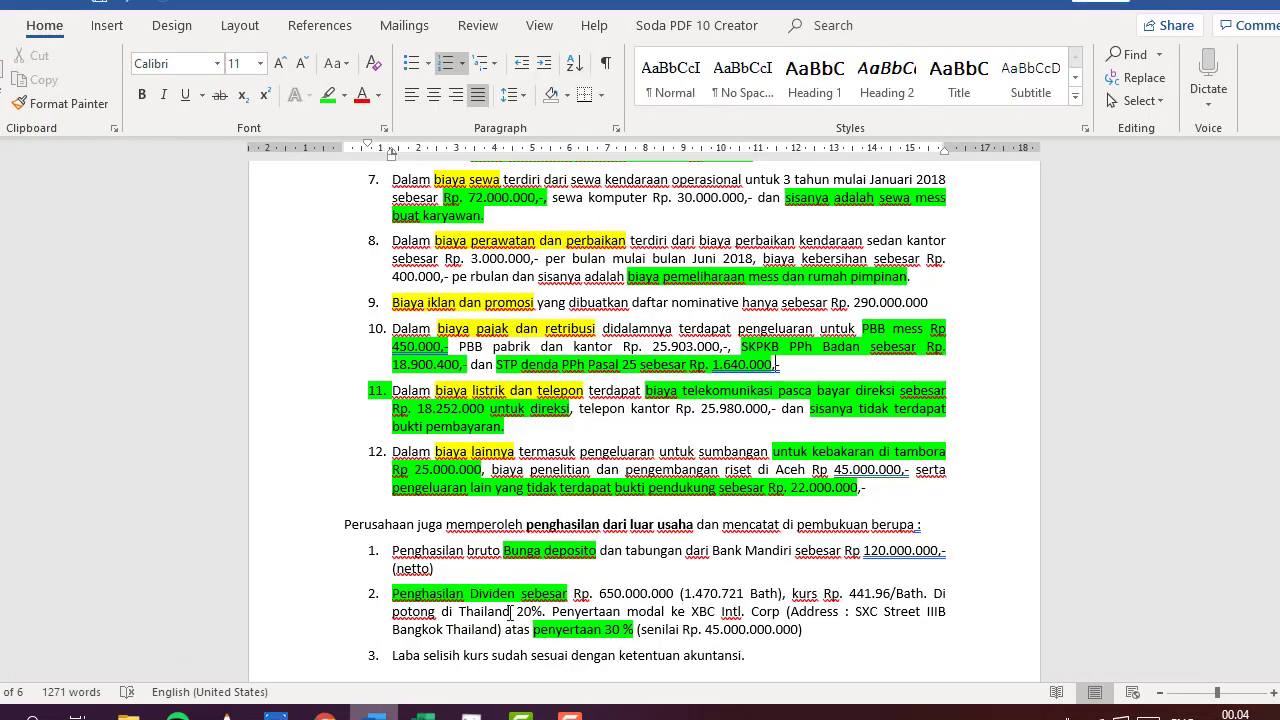
scroll(728, 462, down, 2)
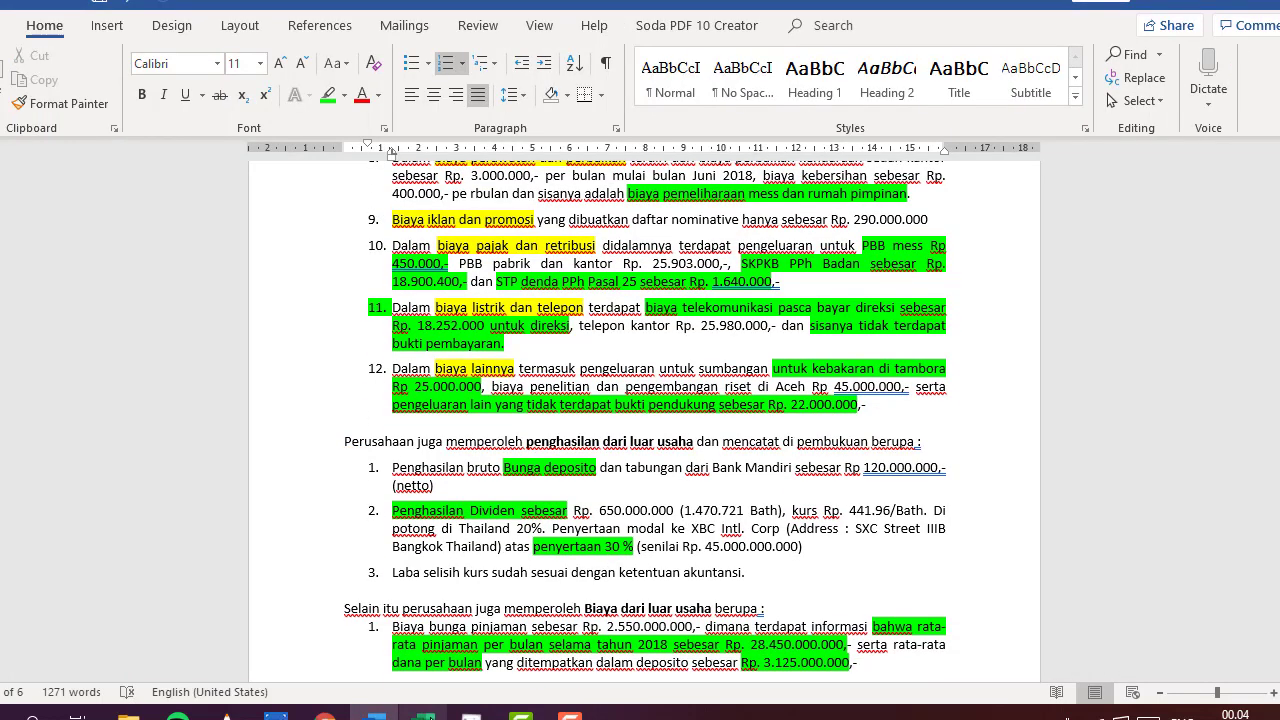
click(424, 712)
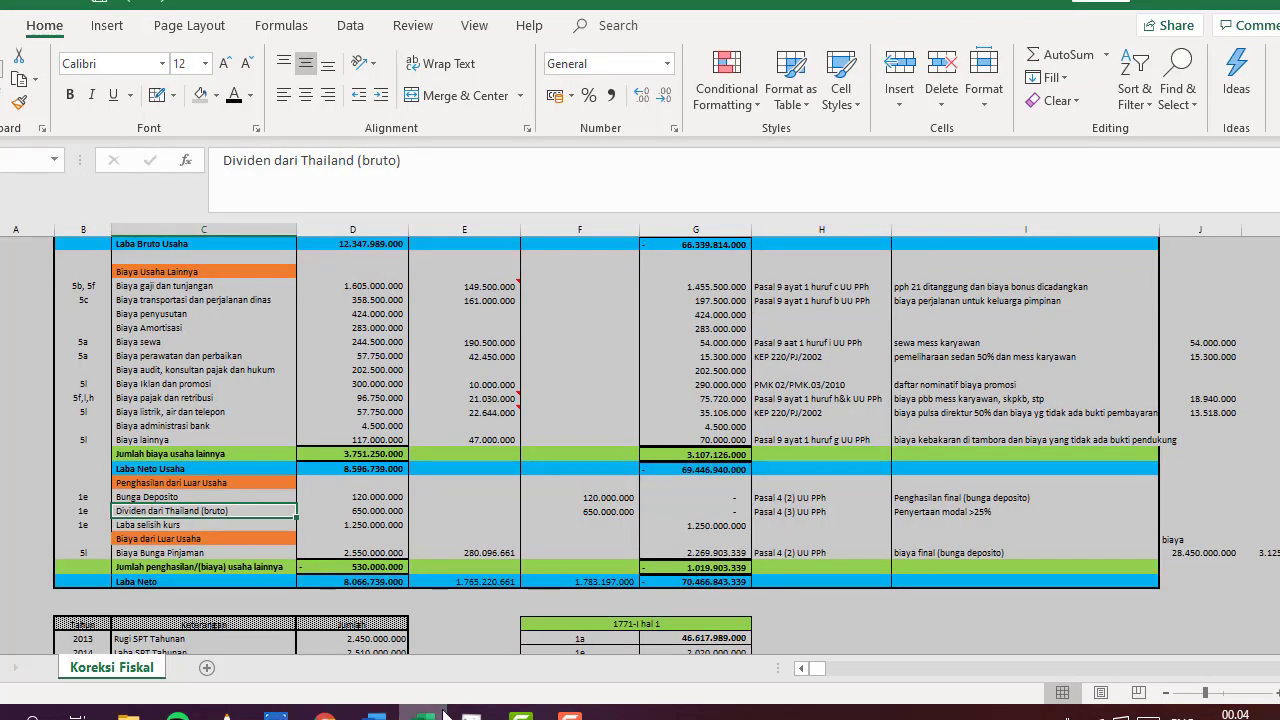
click(600, 512)
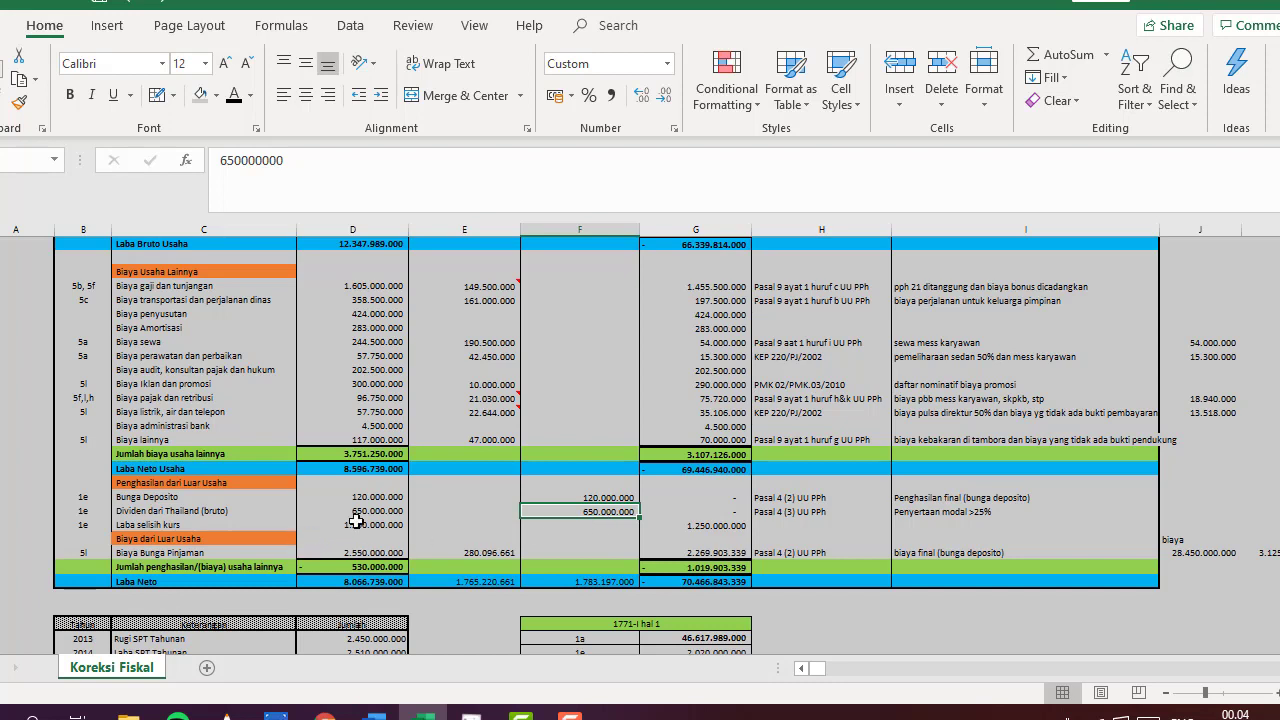
click(716, 538)
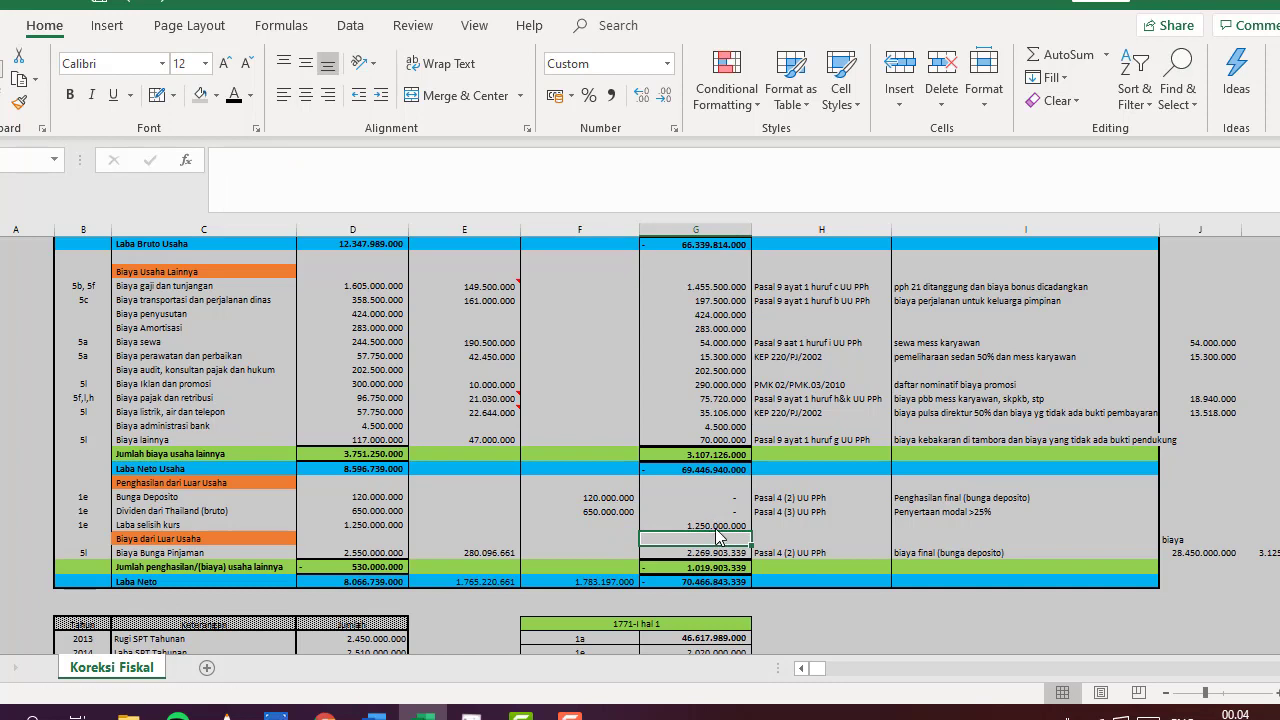
click(704, 522)
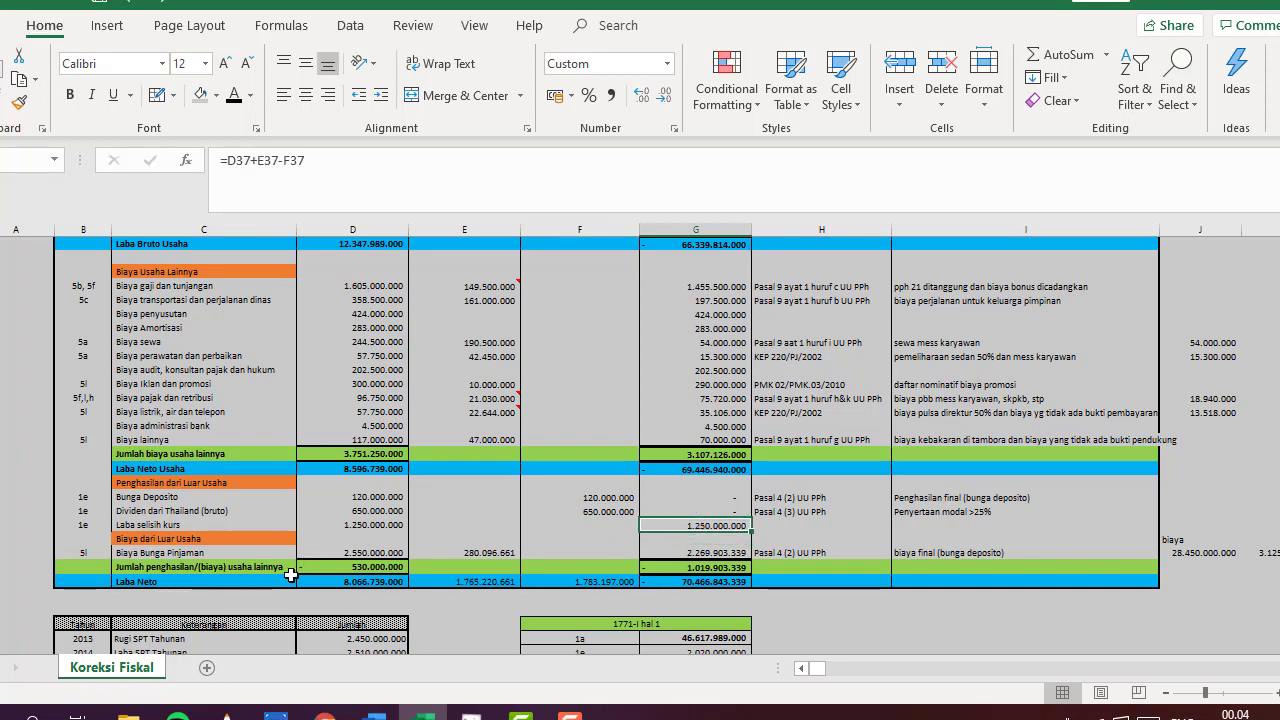
- Read the Word note on biaya bunga pinjaman and examine that row's average loan amount, commercial value and positive correction formula in Excel
scroll(290, 575, down, 1)
scroll(290, 575, down, 1)
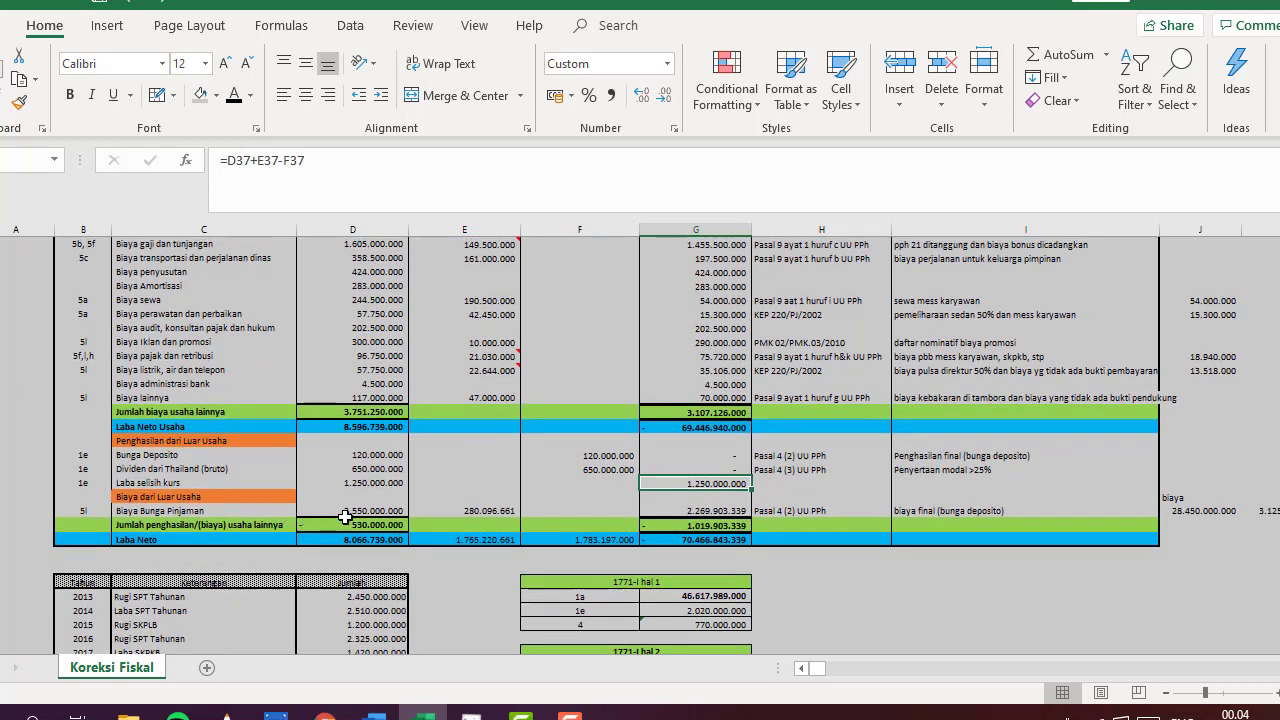
click(375, 712)
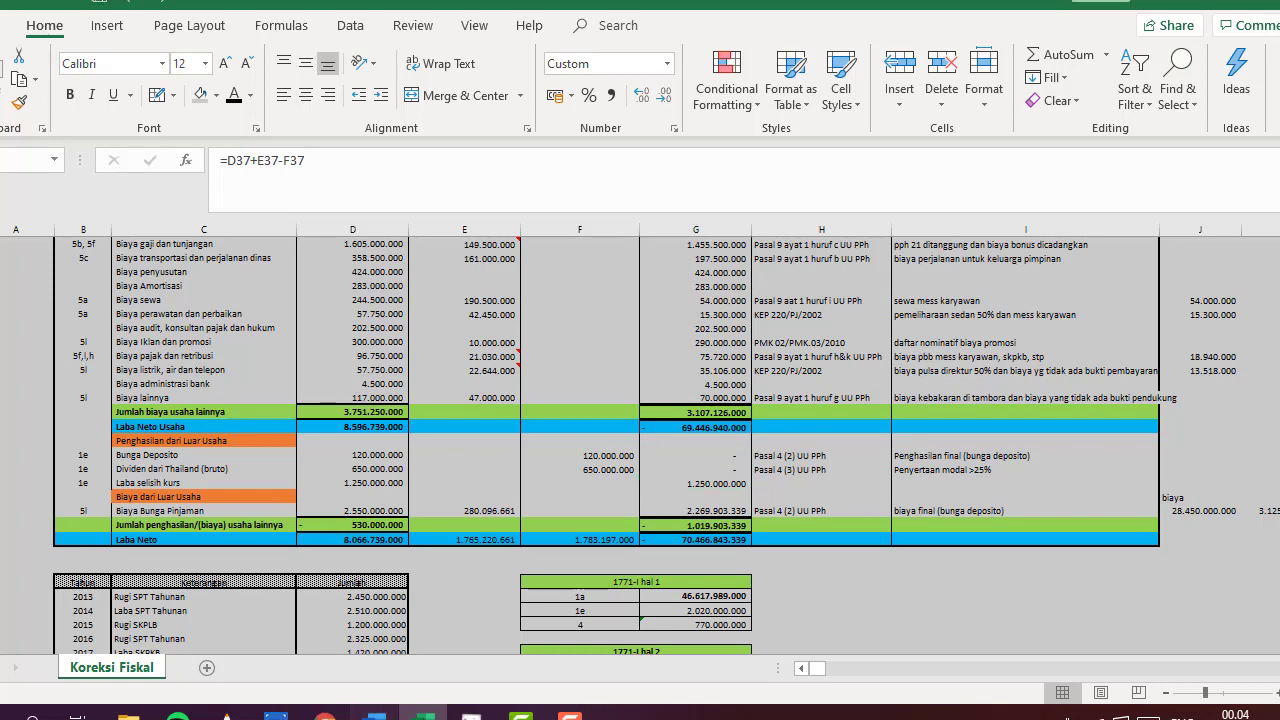
scroll(570, 578, down, 1)
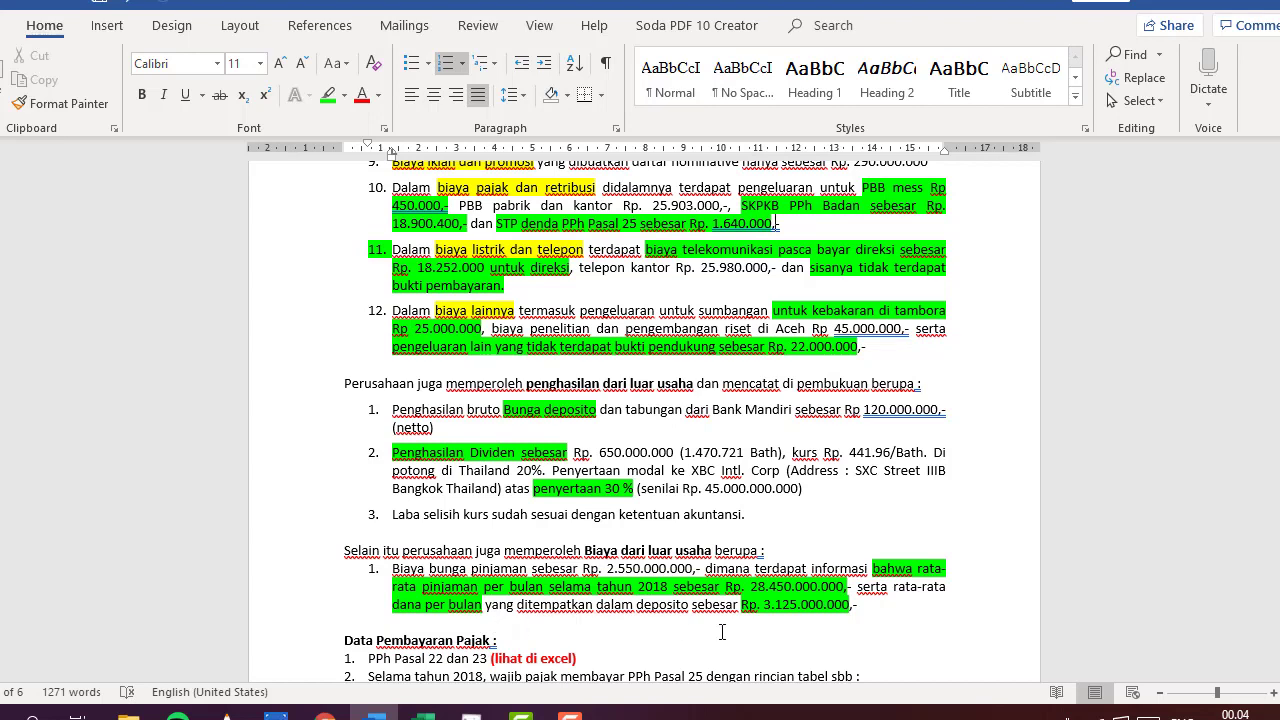
click(424, 714)
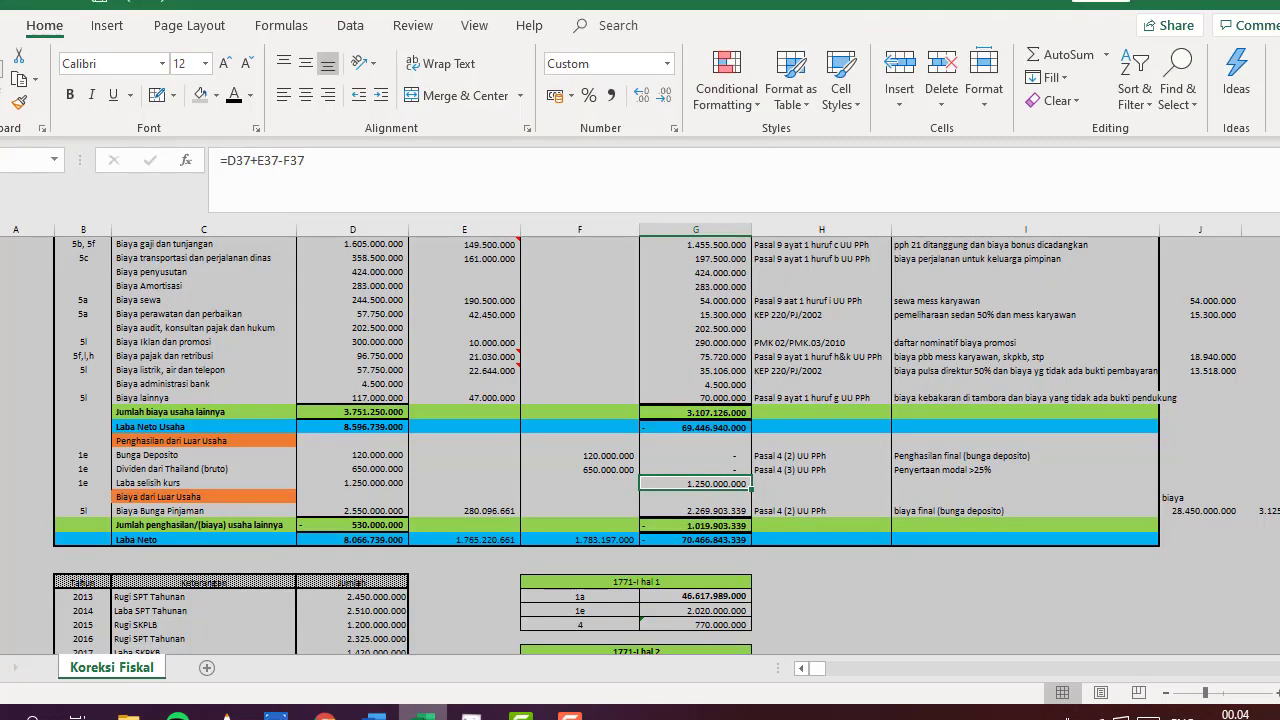
click(1211, 513)
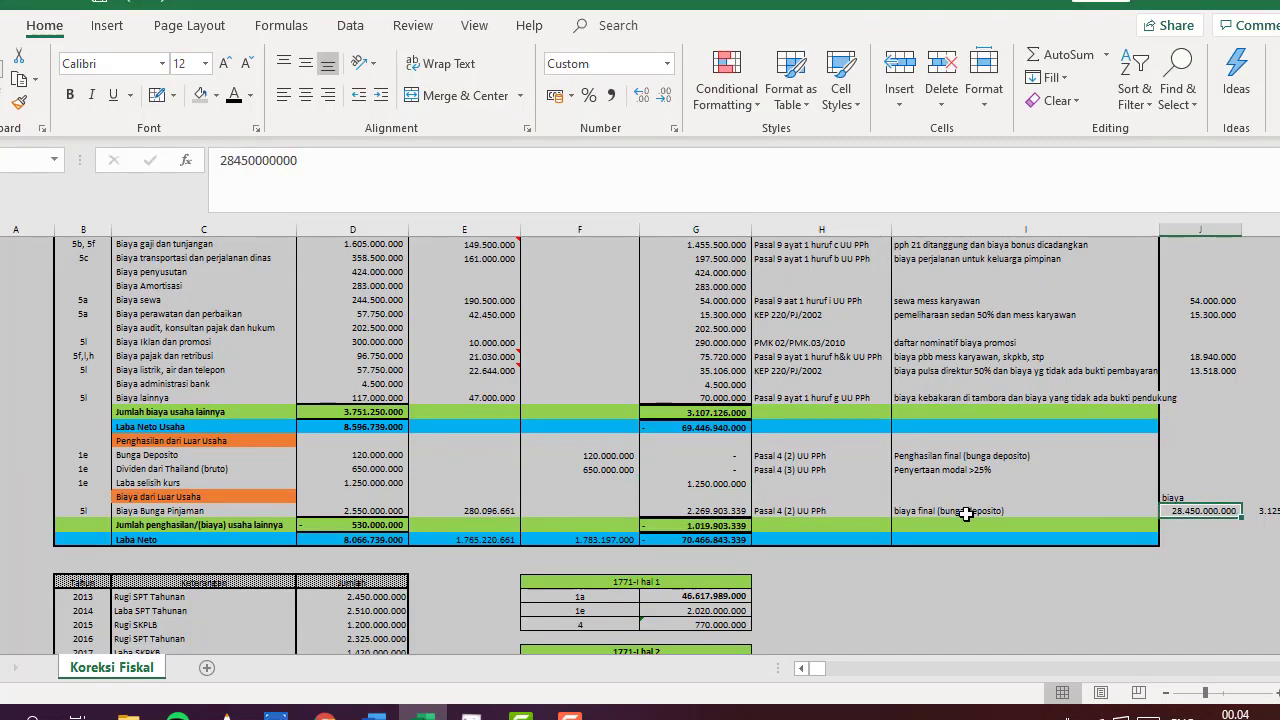
click(465, 514)
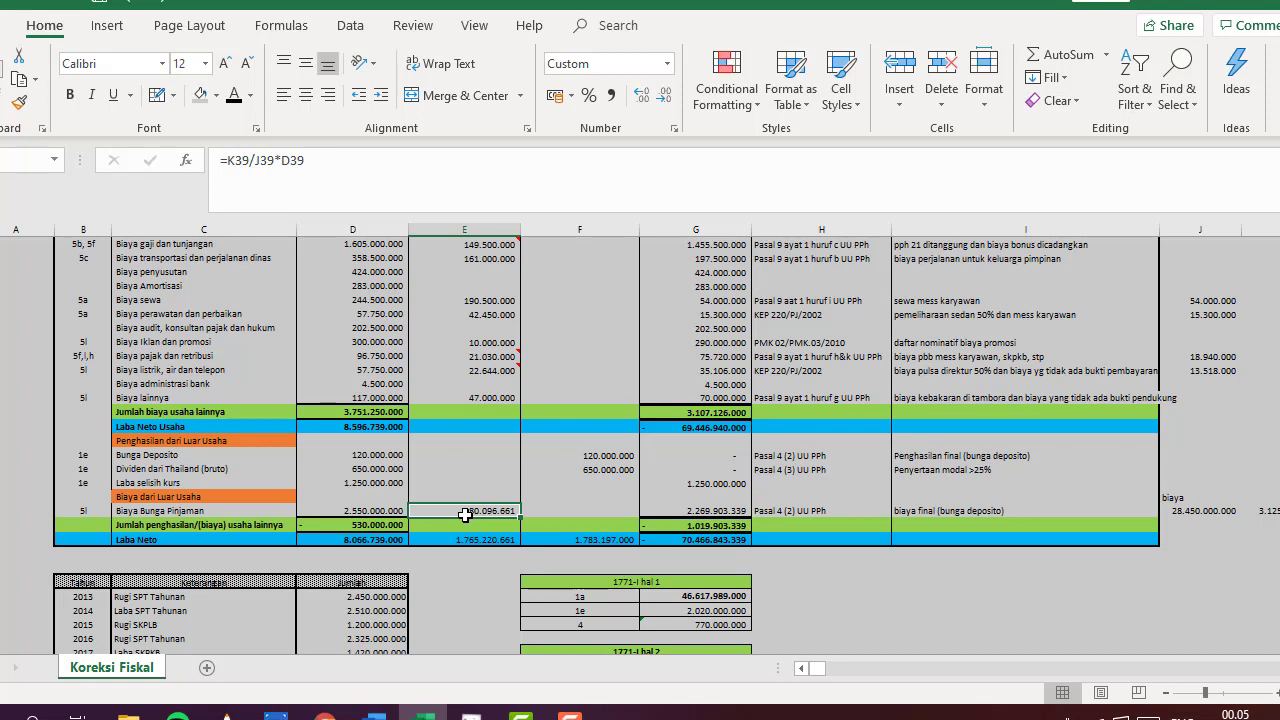
click(355, 510)
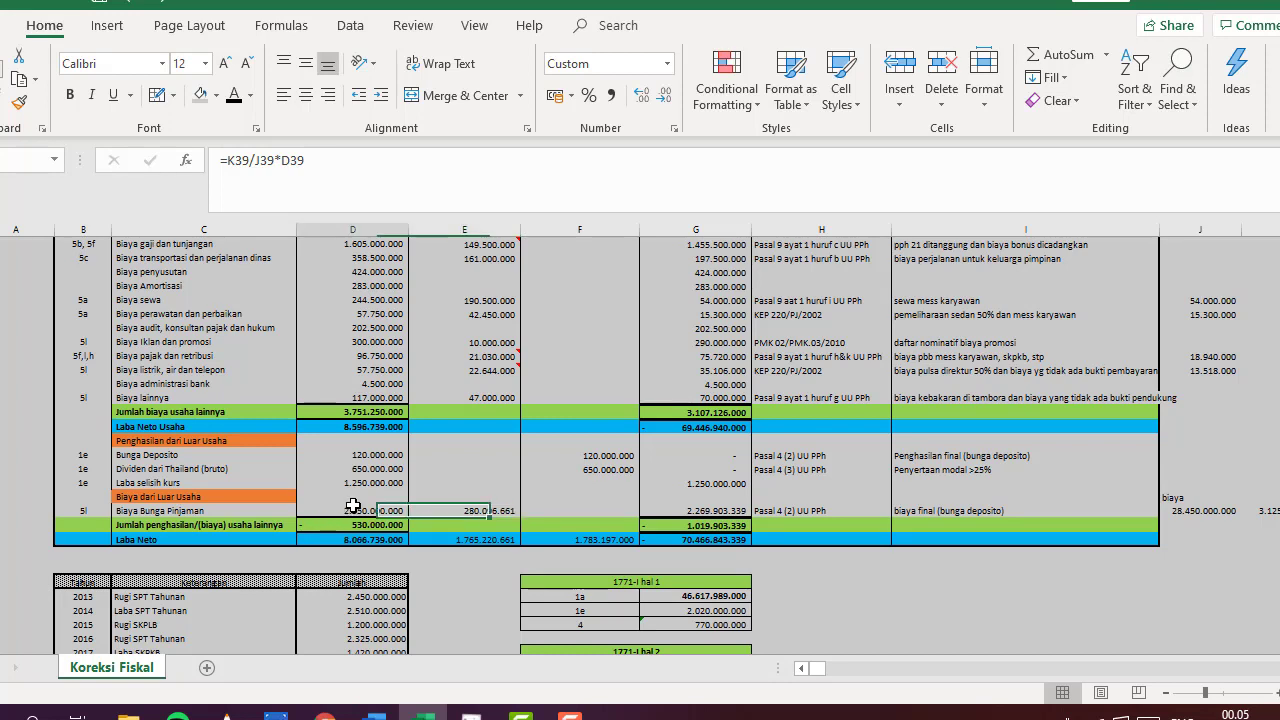
click(480, 510)
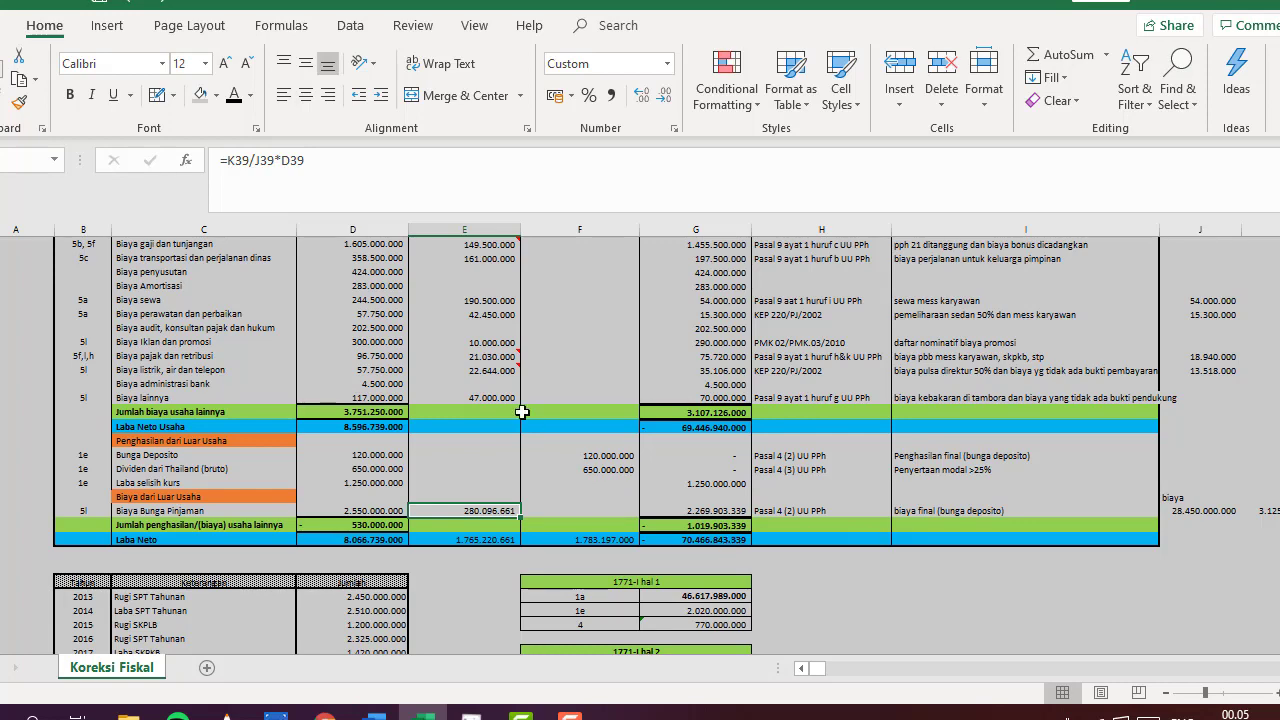
- Review the Kode Lampiran codes down the reconciliation and the summary tables for 1771-I hal 1, hal 2 and hal 3
scroll(520, 331, up, 6)
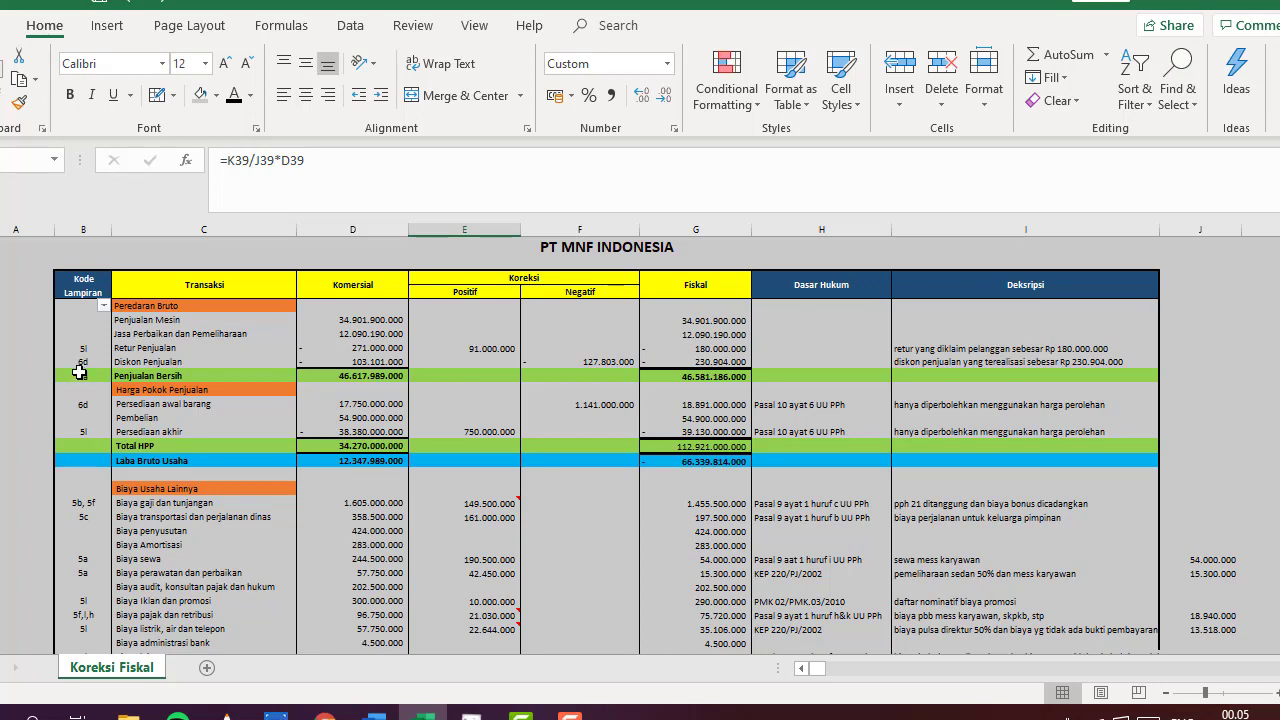
scroll(79, 371, down, 3)
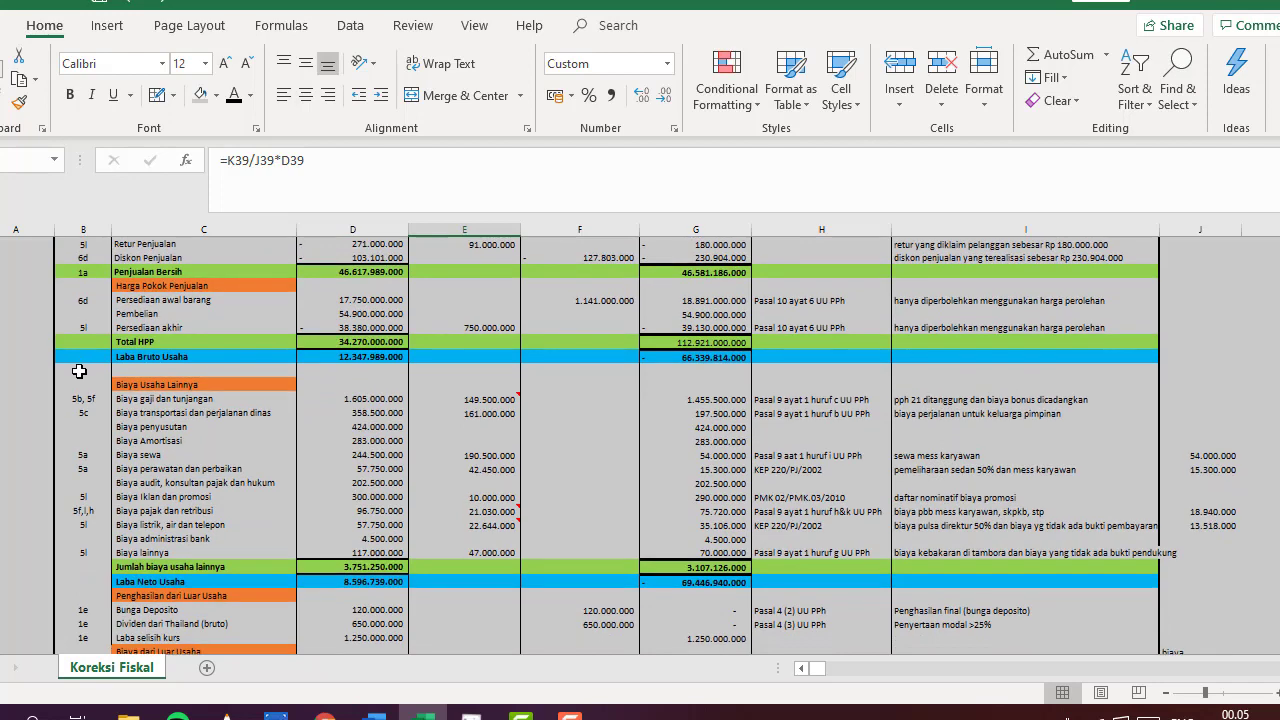
scroll(79, 371, down, 4)
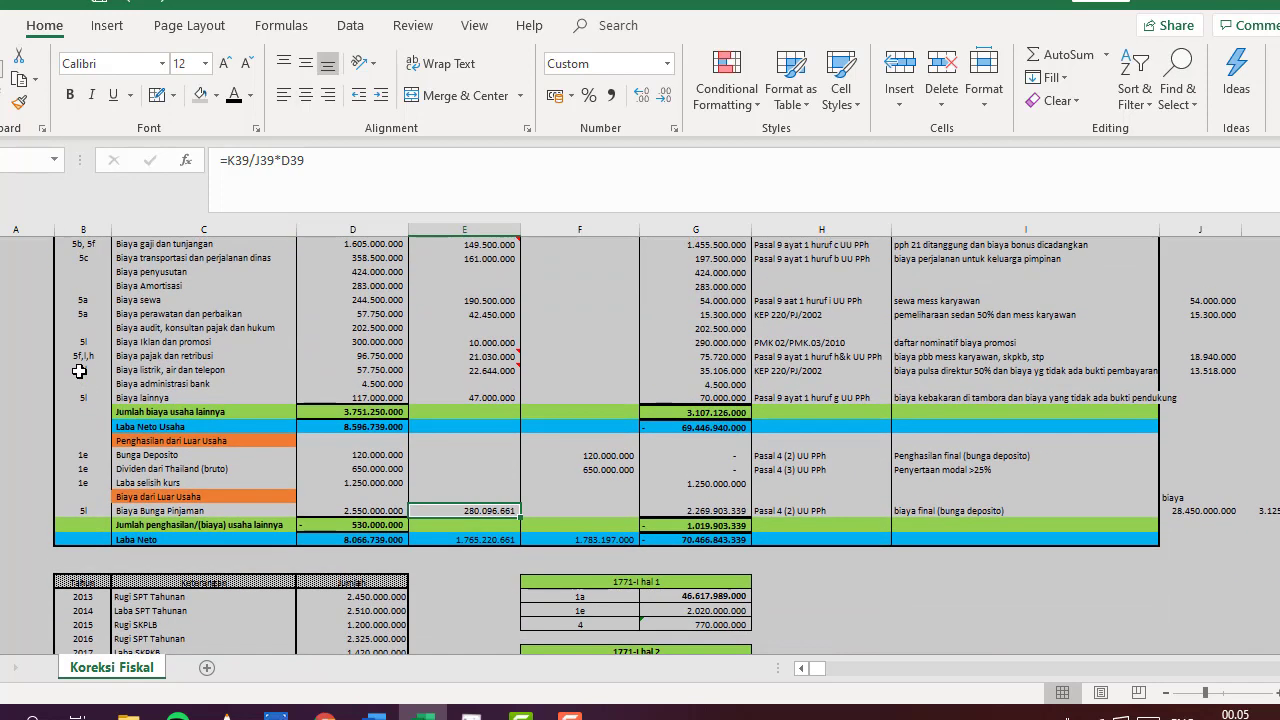
scroll(79, 371, down, 4)
click(592, 452)
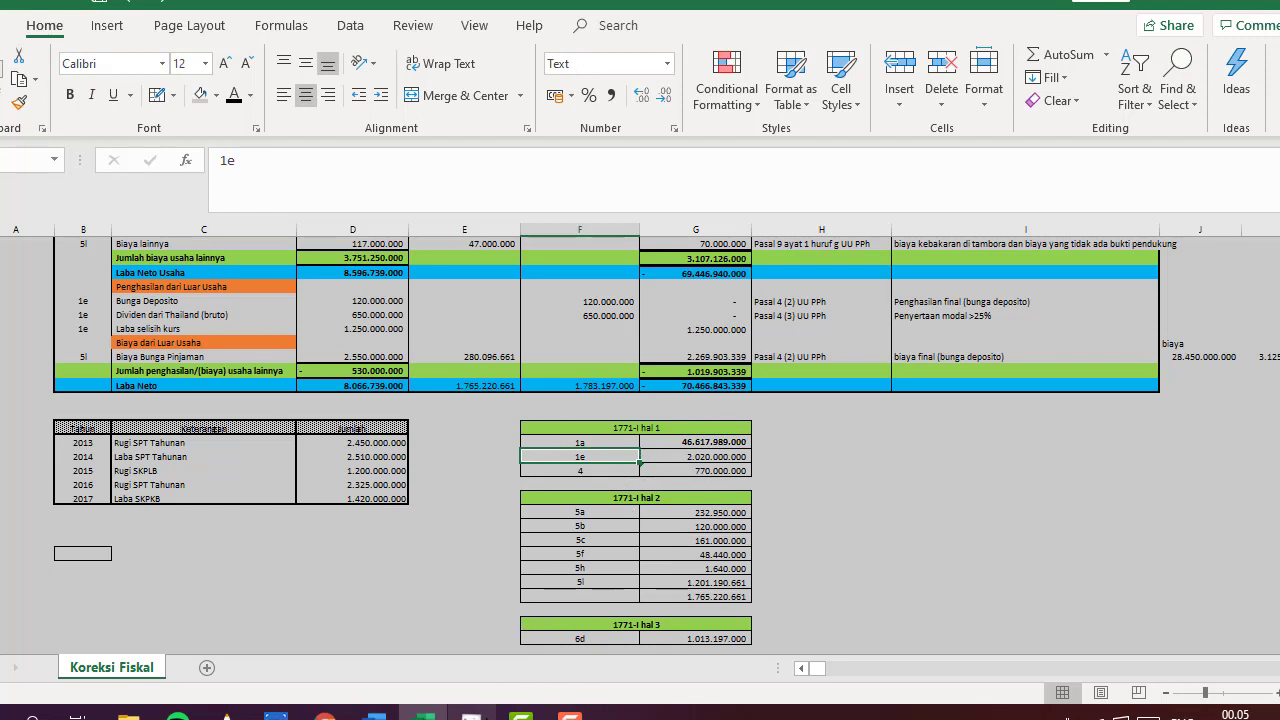
- Copy the commercial Penjualan Bersih amount from Excel into Peredaran Usaha on page 1 of Formulir 1771-I in e-SPT, entering 46.617.989.000
click(492, 710)
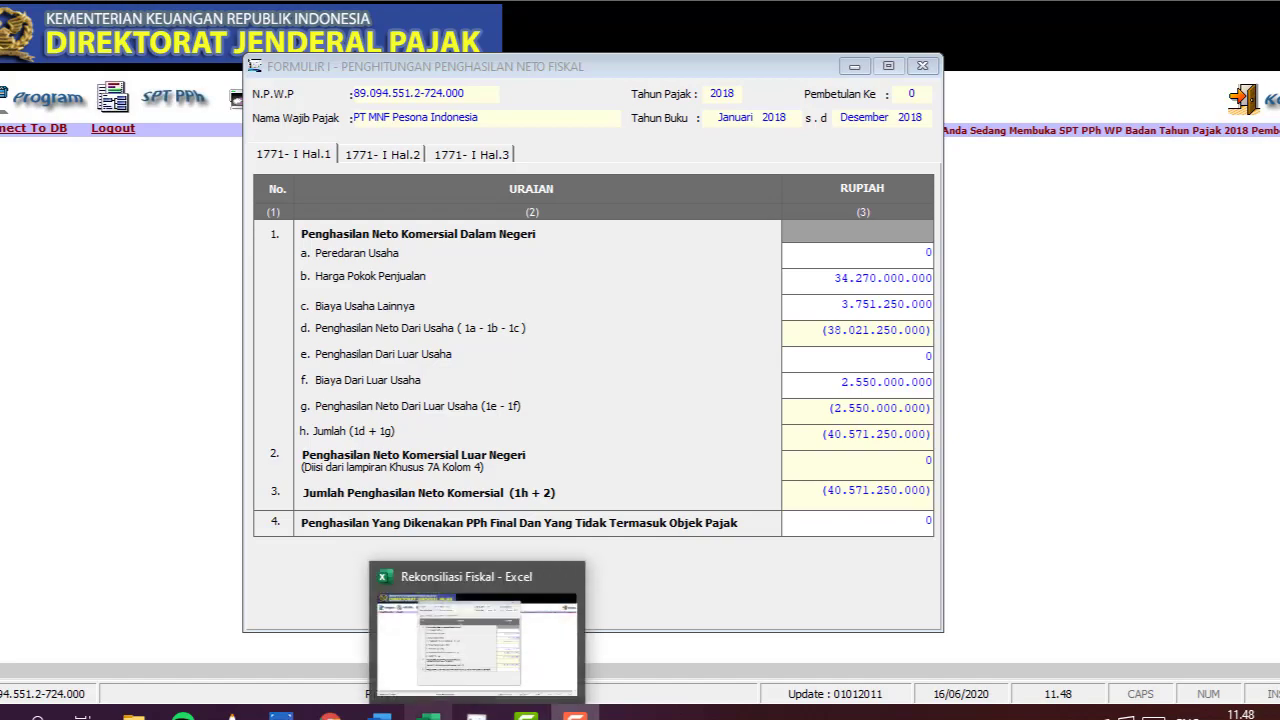
click(428, 712)
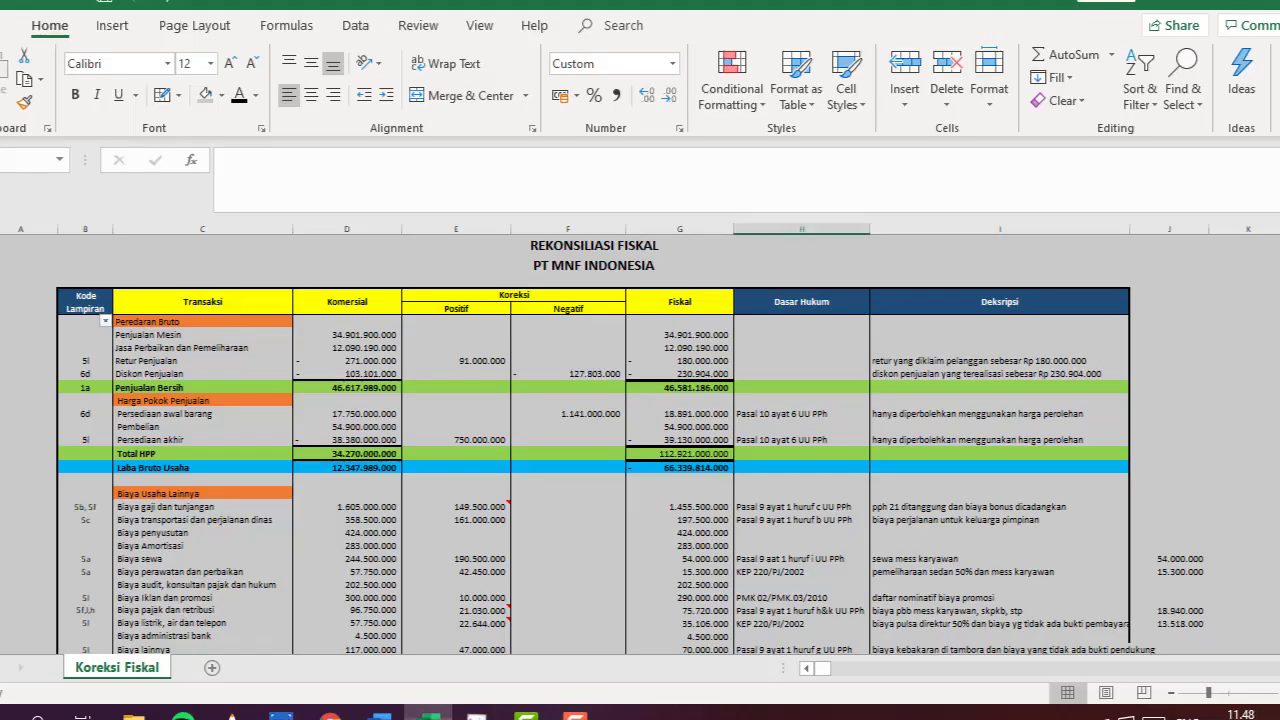
click(361, 393)
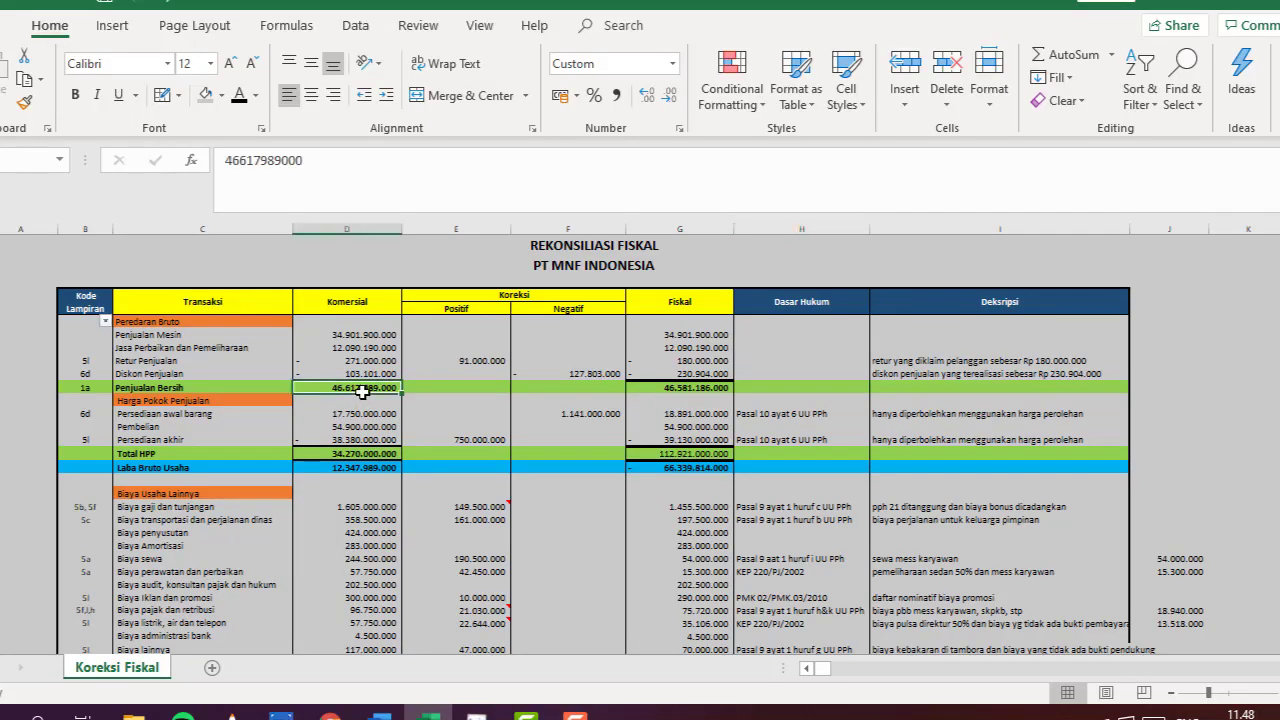
key(ctrl+c)
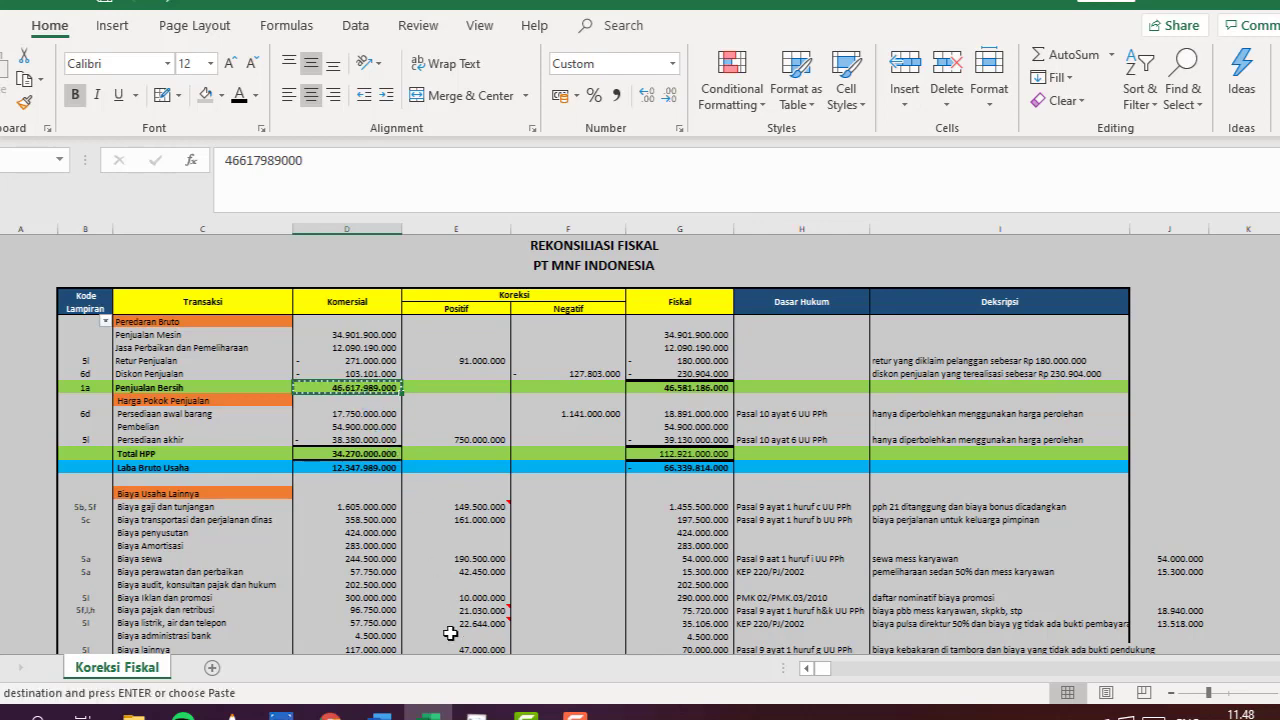
key(alt+Tab)
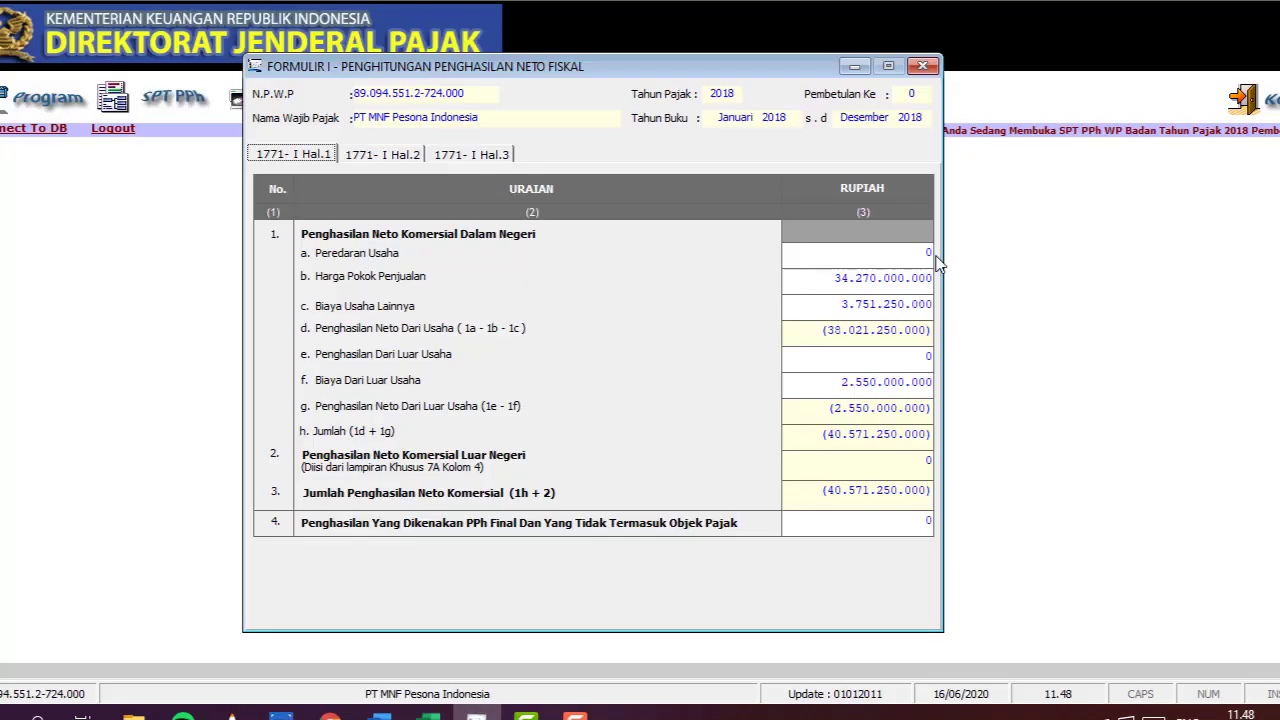
click(931, 253)
right_click(933, 255)
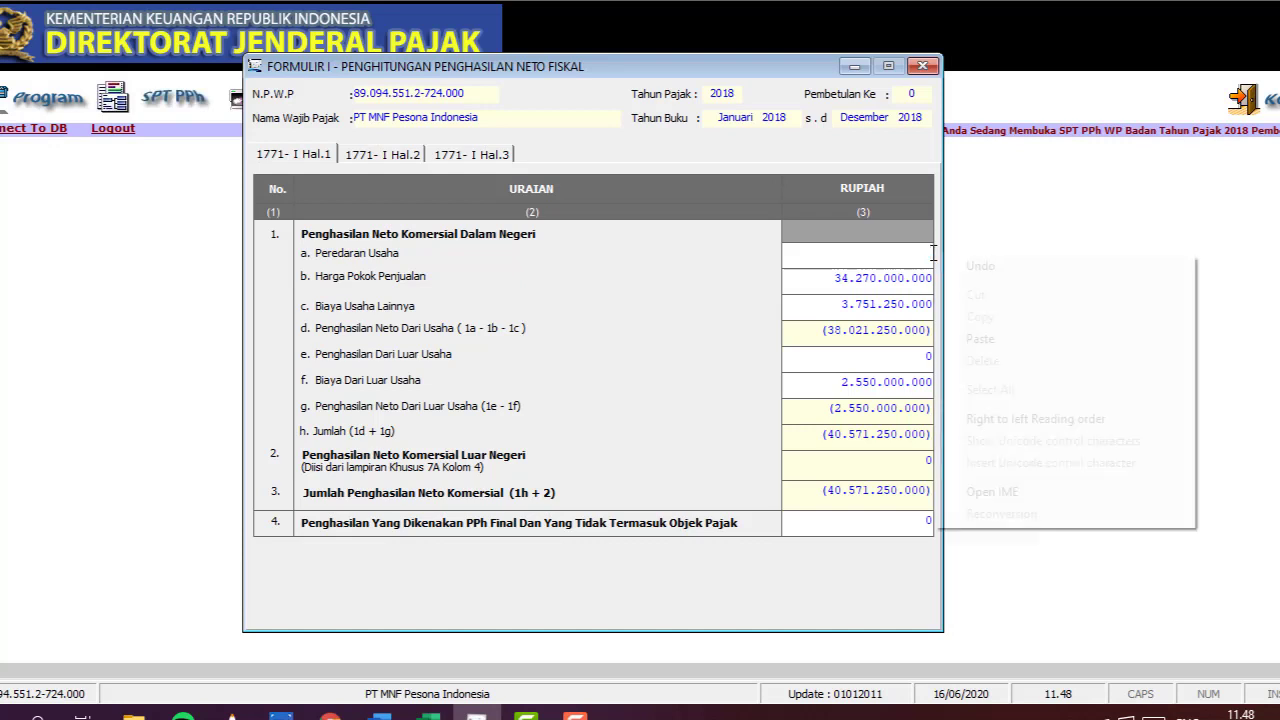
click(977, 340)
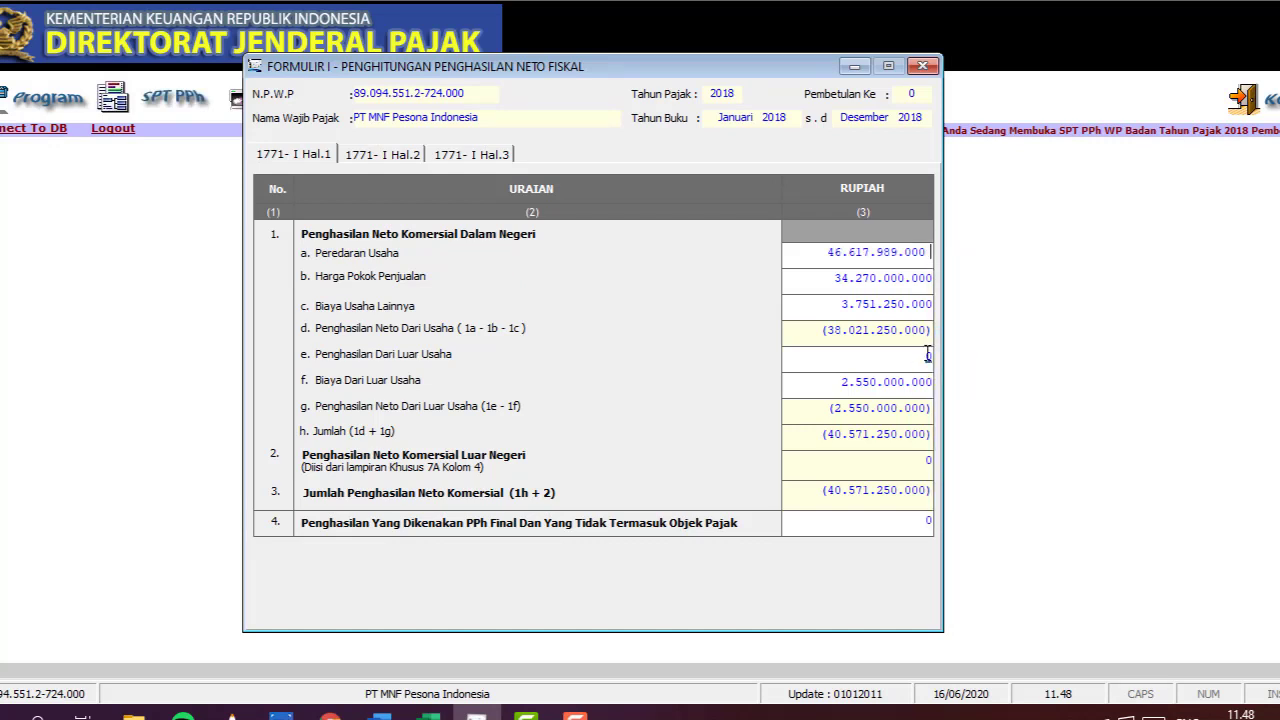
click(928, 354)
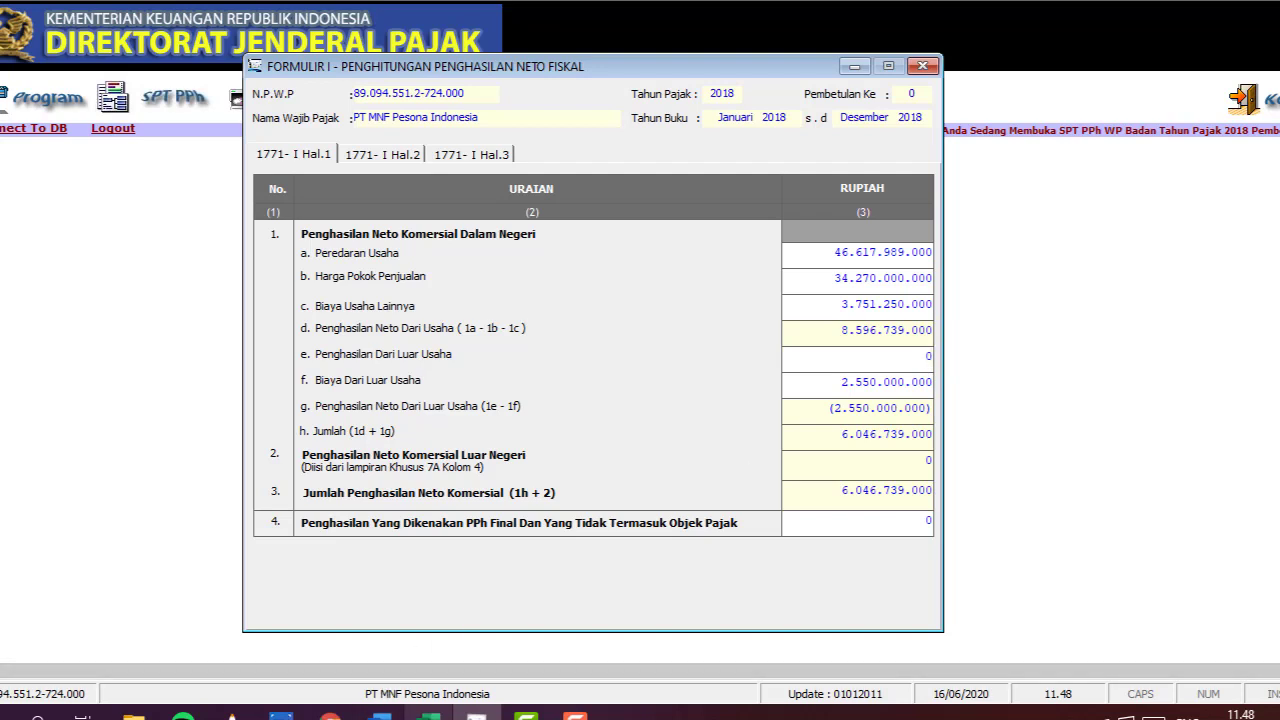
- Switch to the Excel reconciliation and filter the Kode Lampiran column to codes 1e and 1e,4 only
click(427, 716)
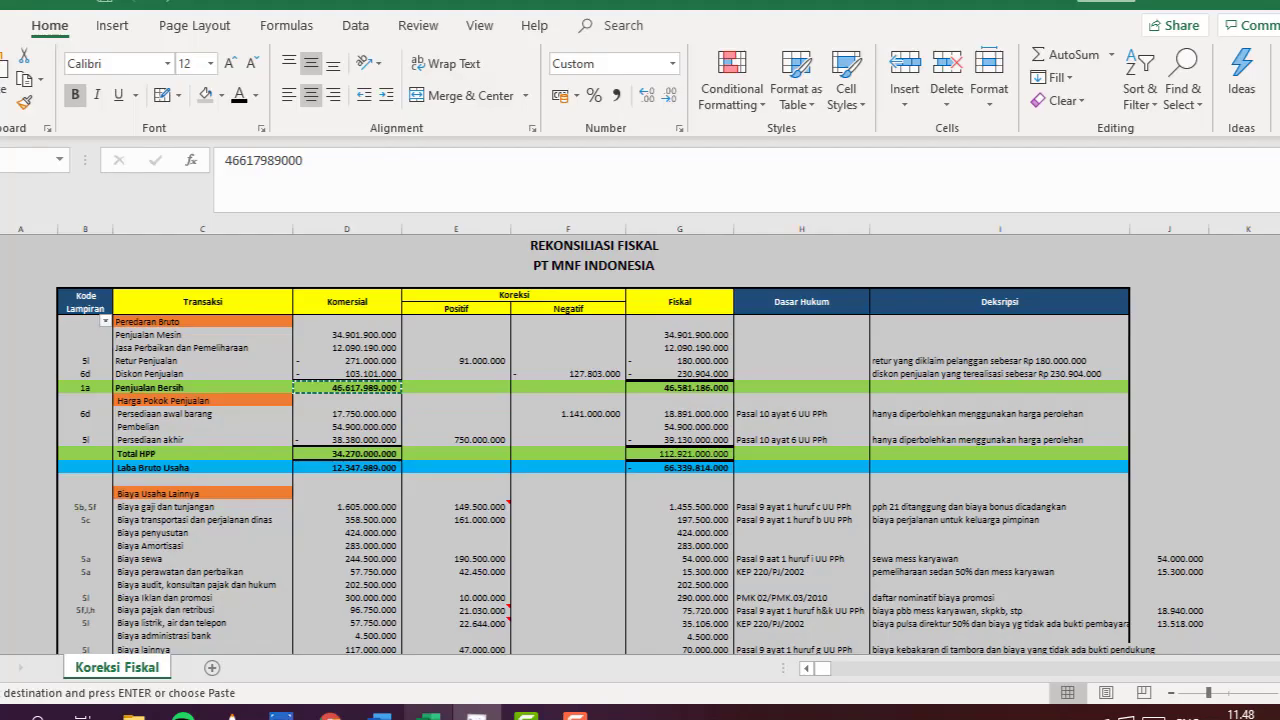
click(105, 322)
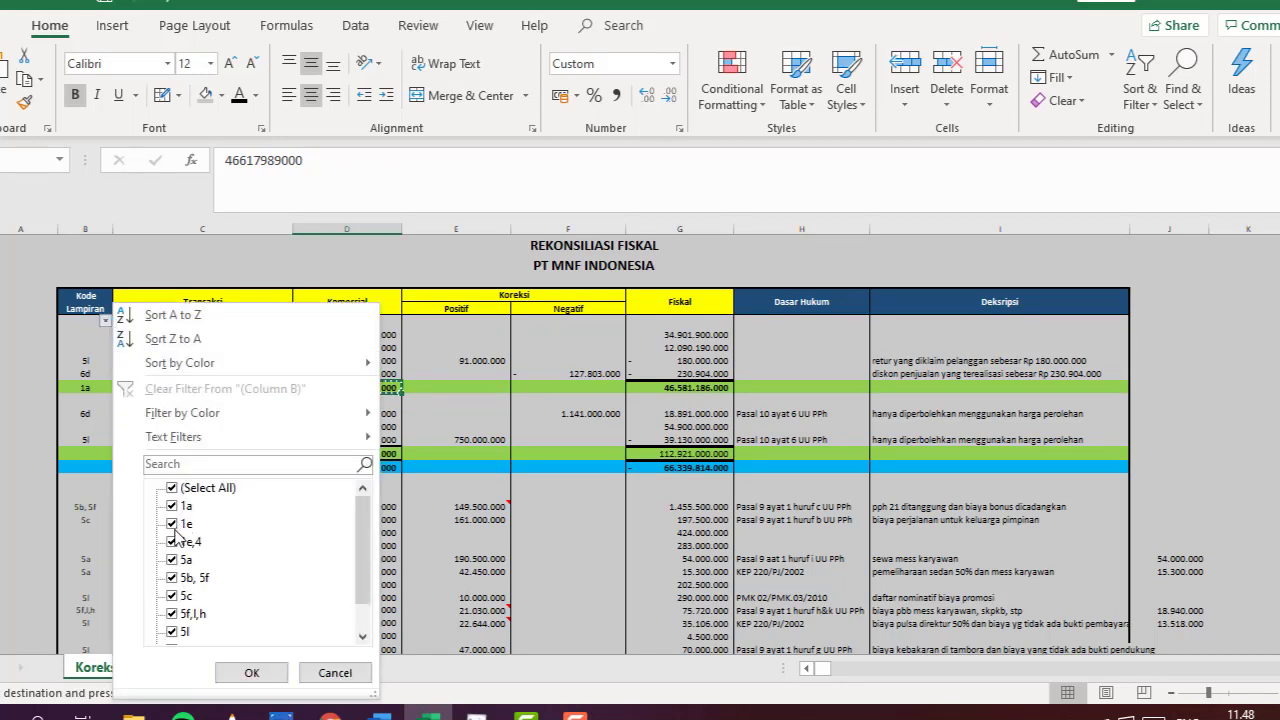
click(172, 488)
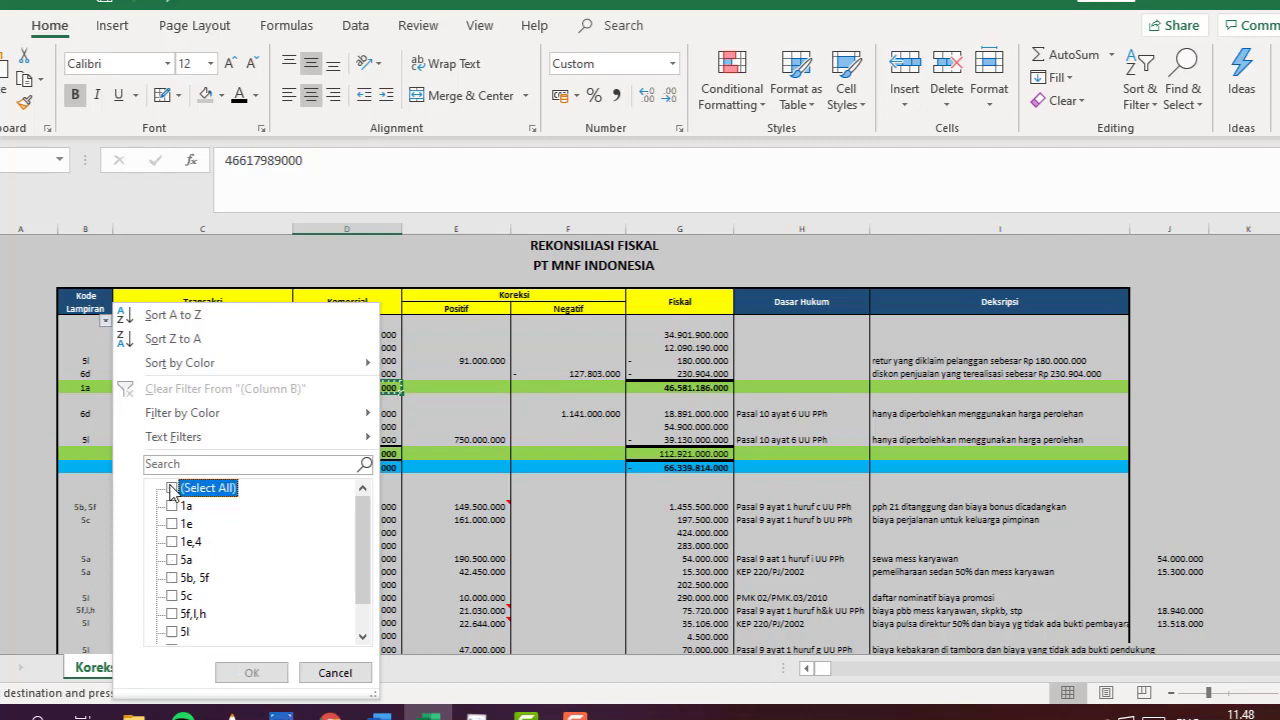
click(180, 523)
click(178, 541)
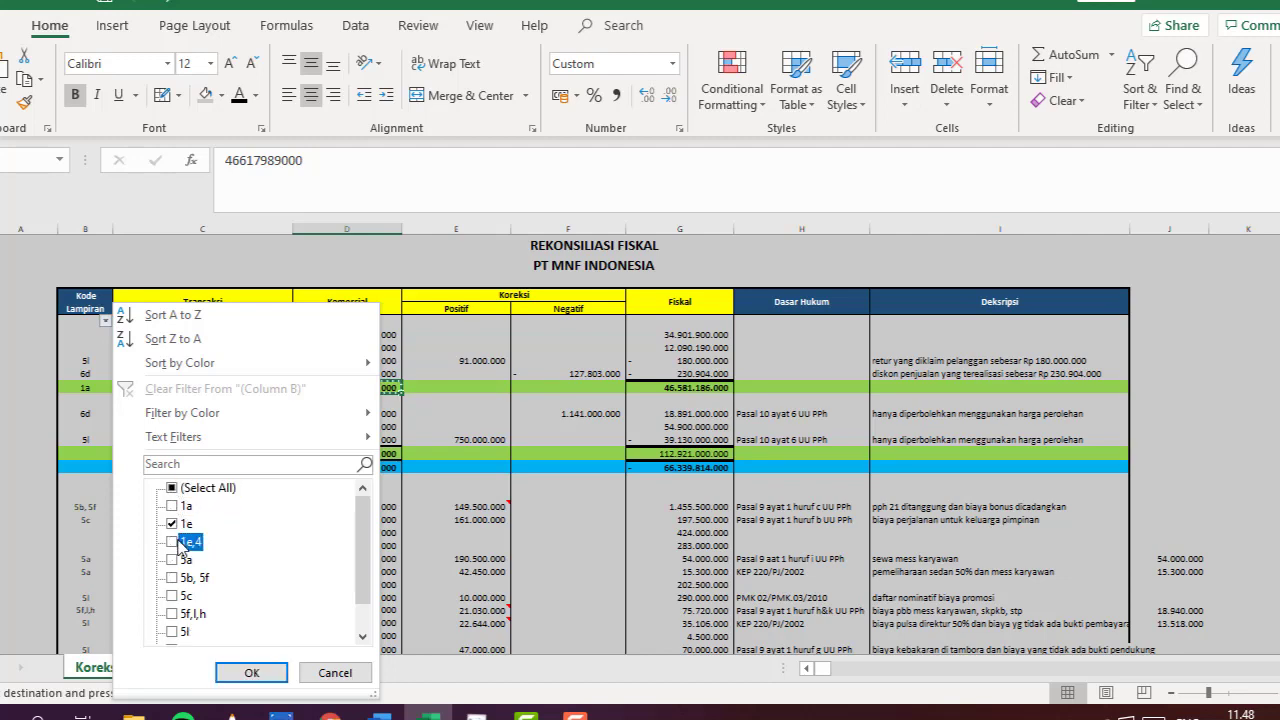
click(252, 674)
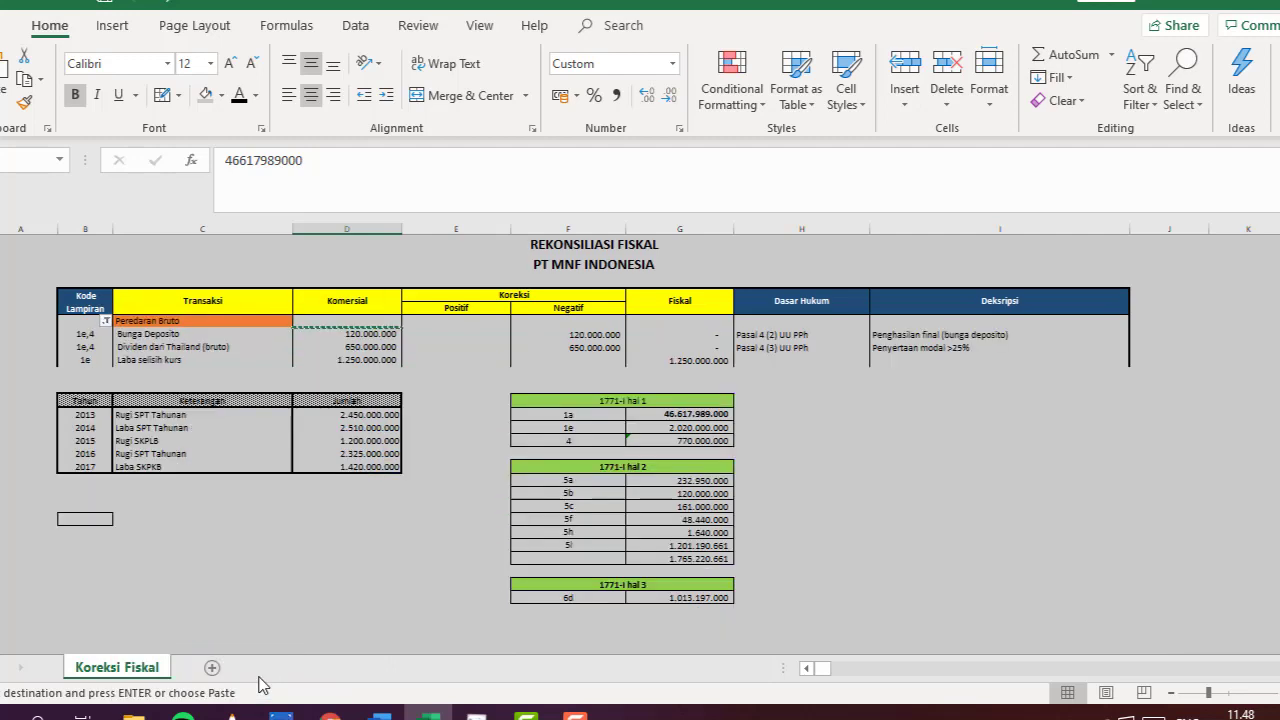
scroll(286, 500, down, 1)
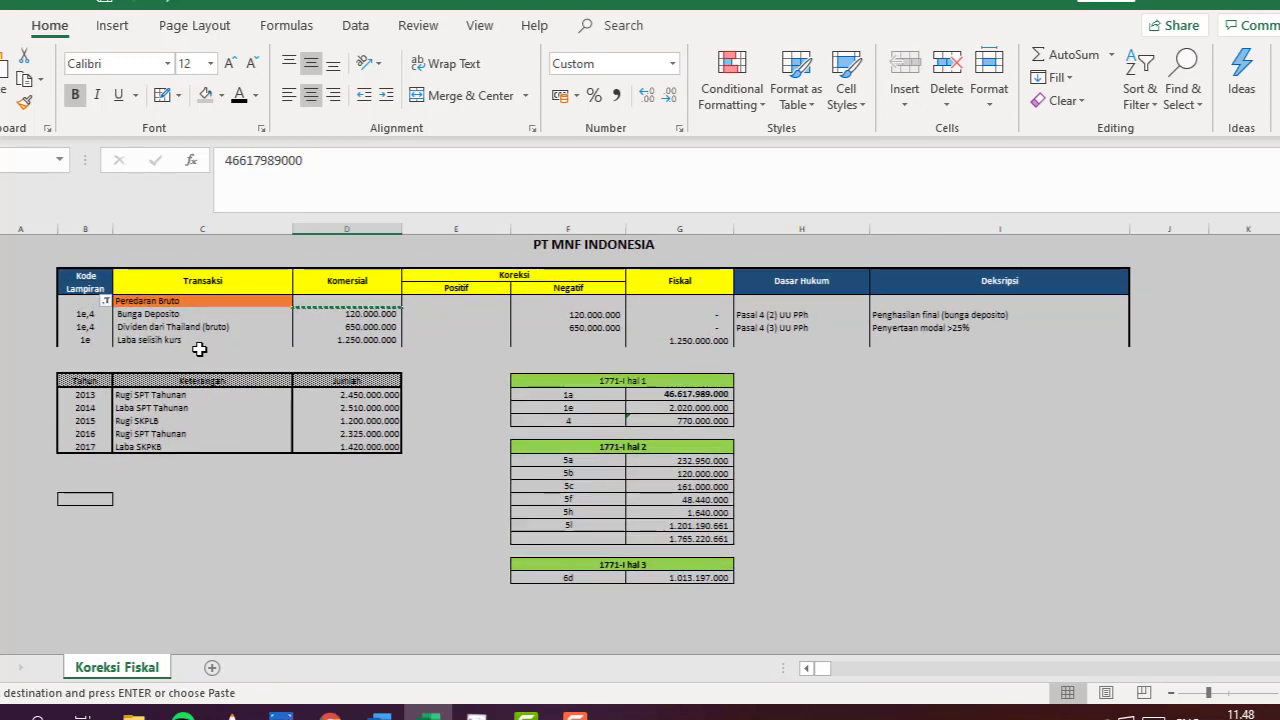
- Copy the 1e total from the 1771-I hal 1 summary into Penghasilan Dari Luar Usaha in e-SPT, entering 2.020.000.000
click(372, 315)
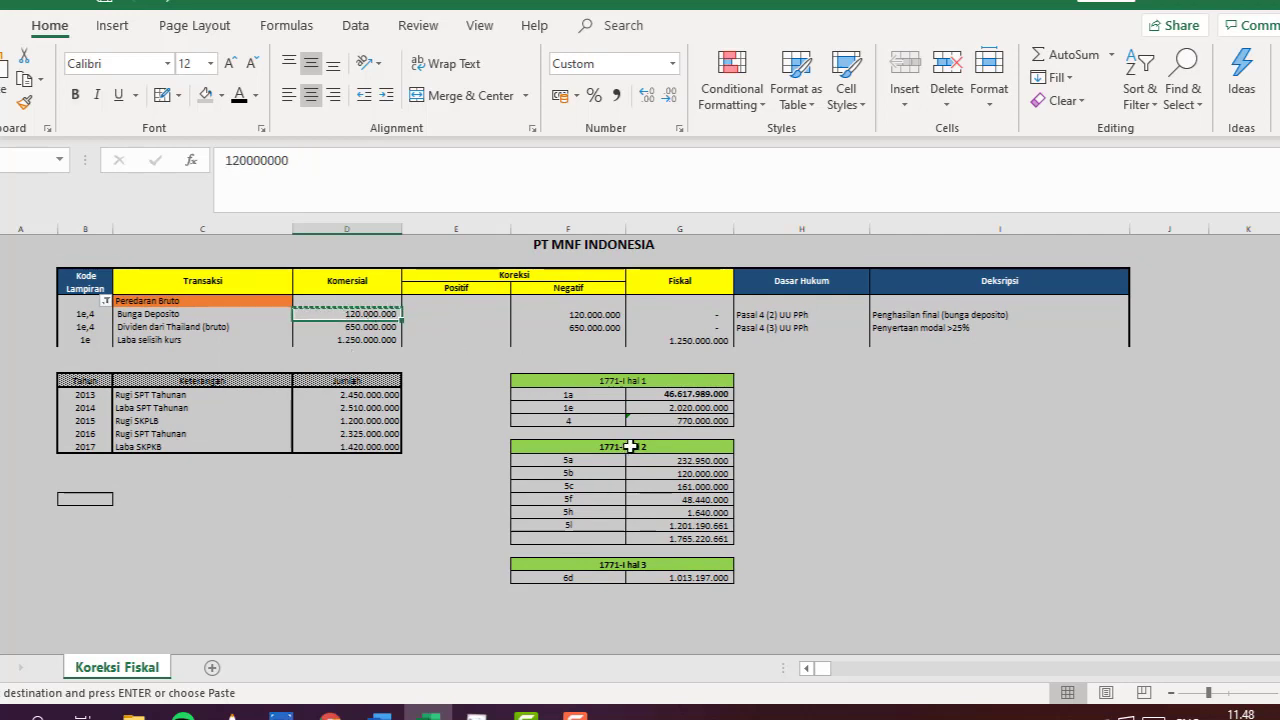
click(718, 410)
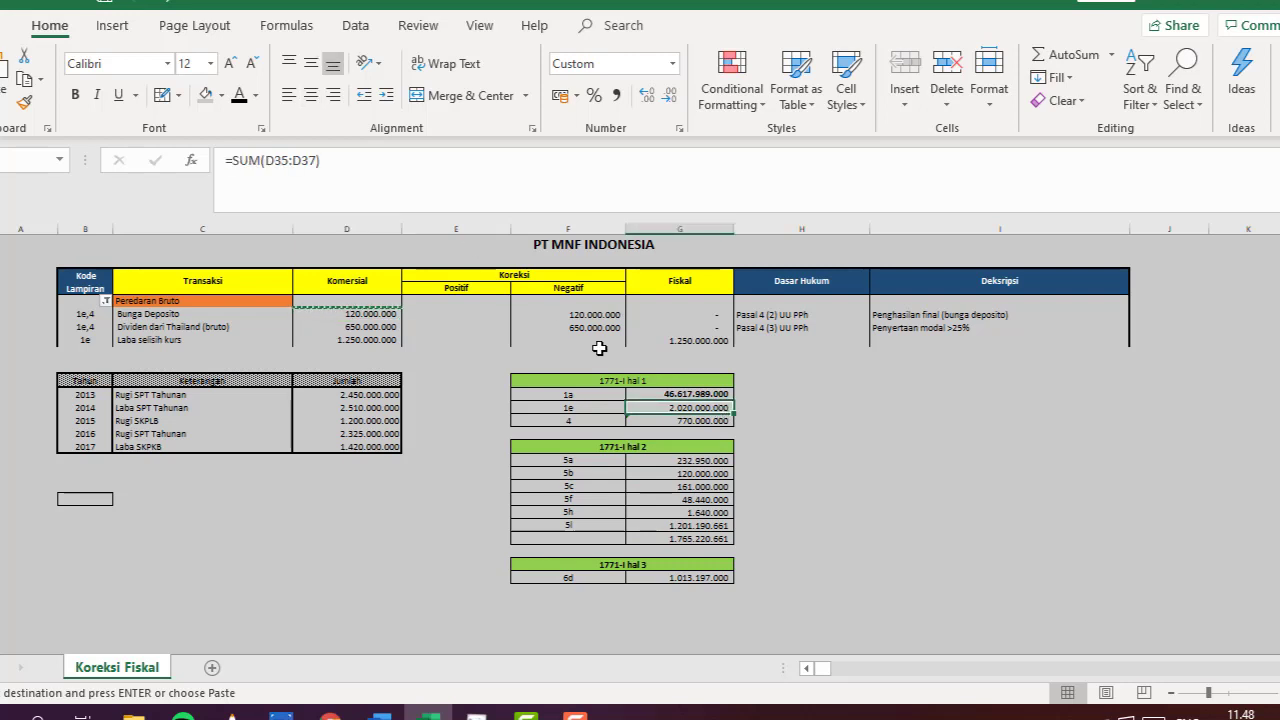
key(ctrl+c)
click(476, 714)
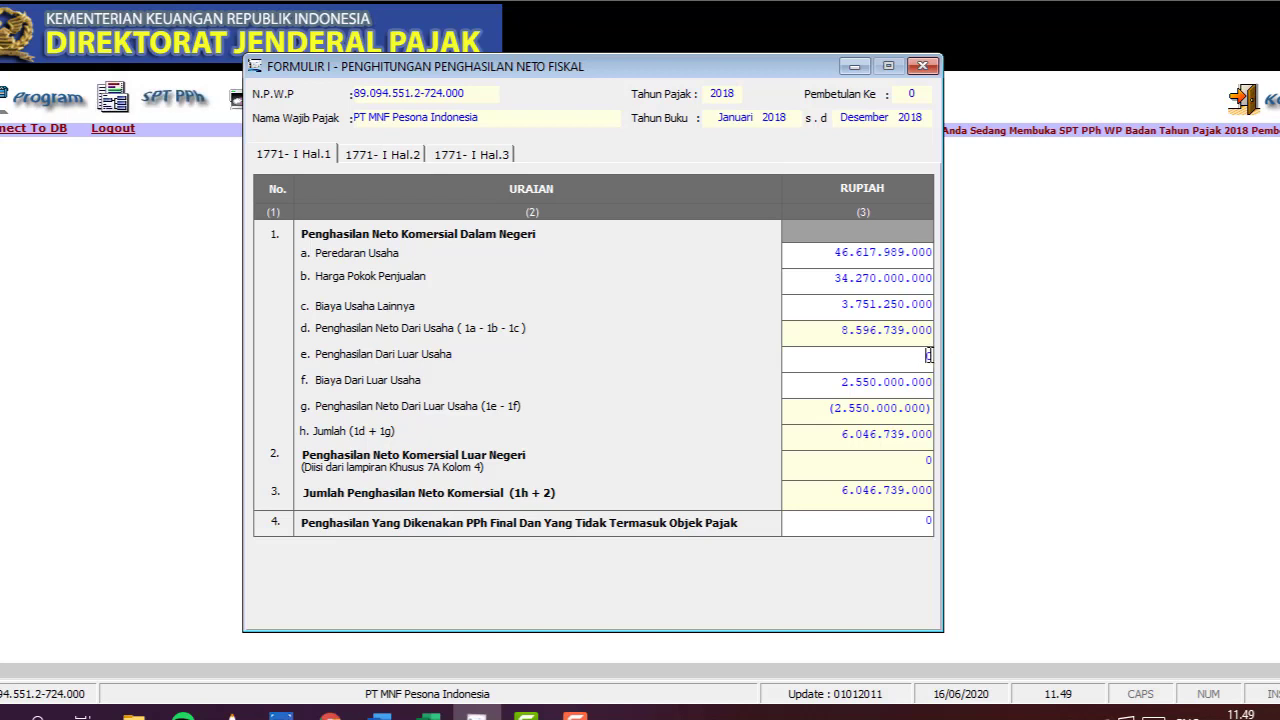
right_click(930, 355)
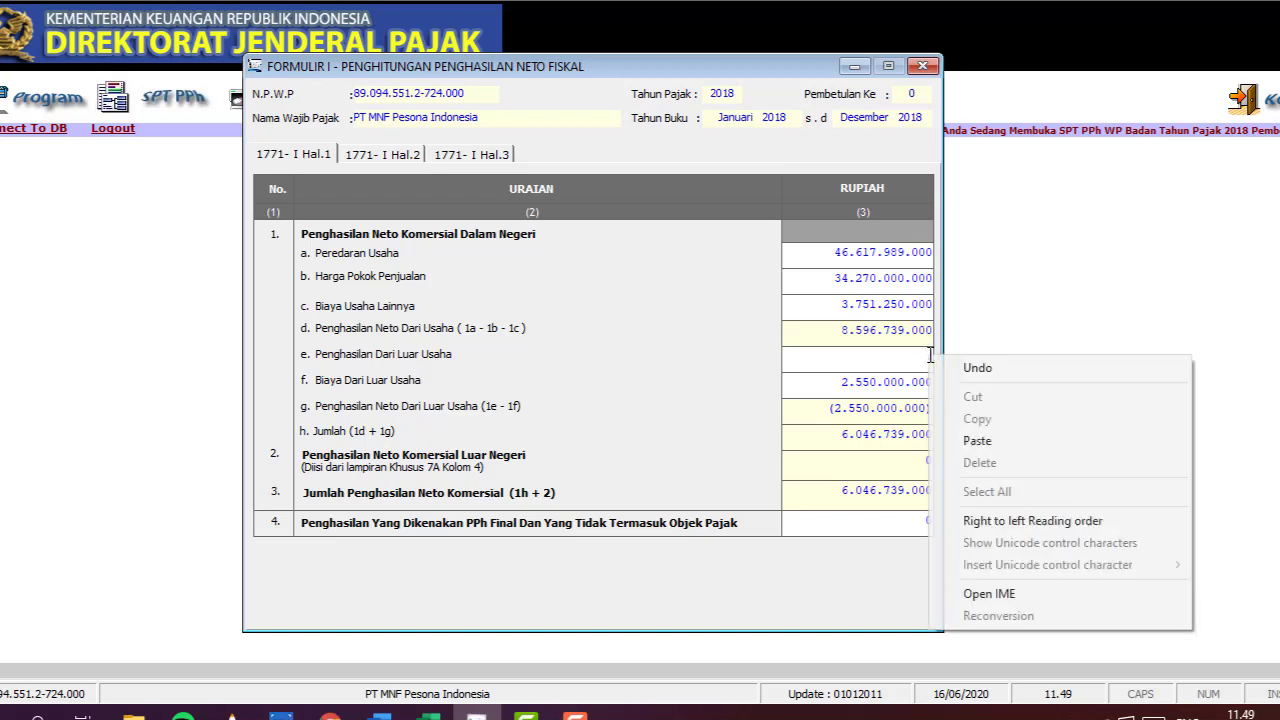
click(984, 449)
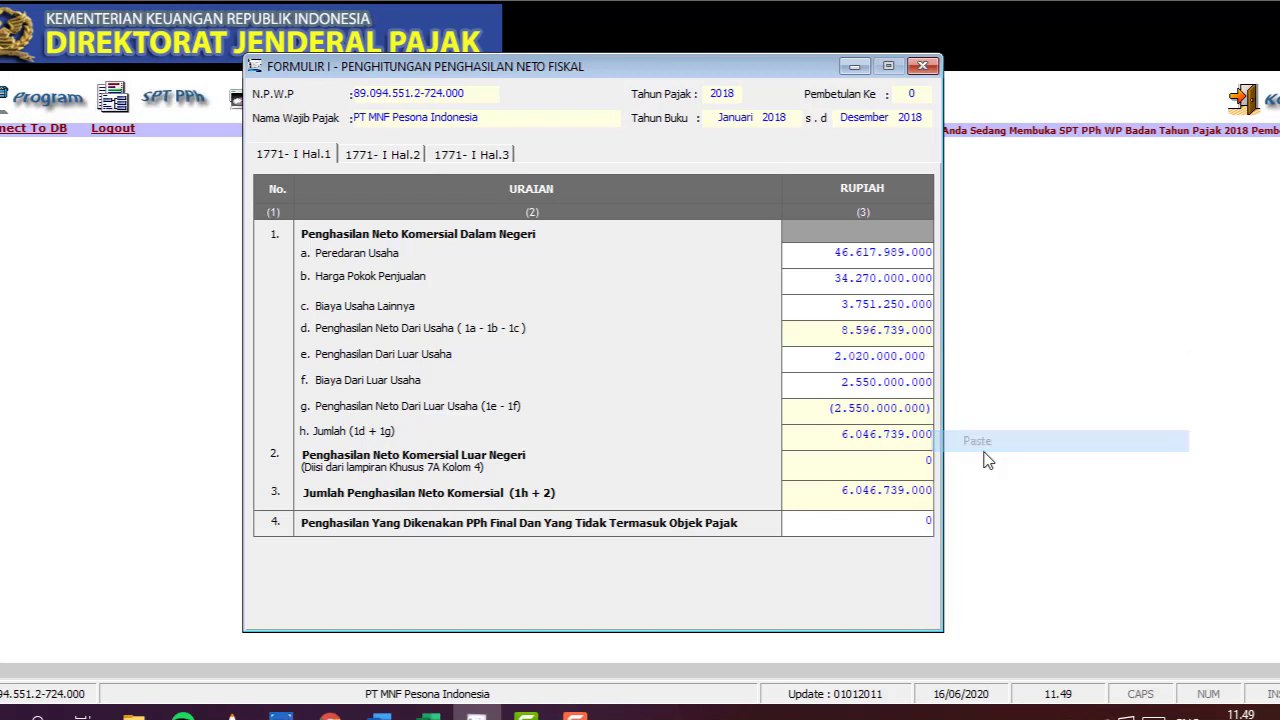
- Copy the code 4 total from Excel into item 4, Penghasilan Yang Dikenakan PPh Final Dan Yang Tidak Termasuk Objek Pajak, entering 770.000.000
click(919, 528)
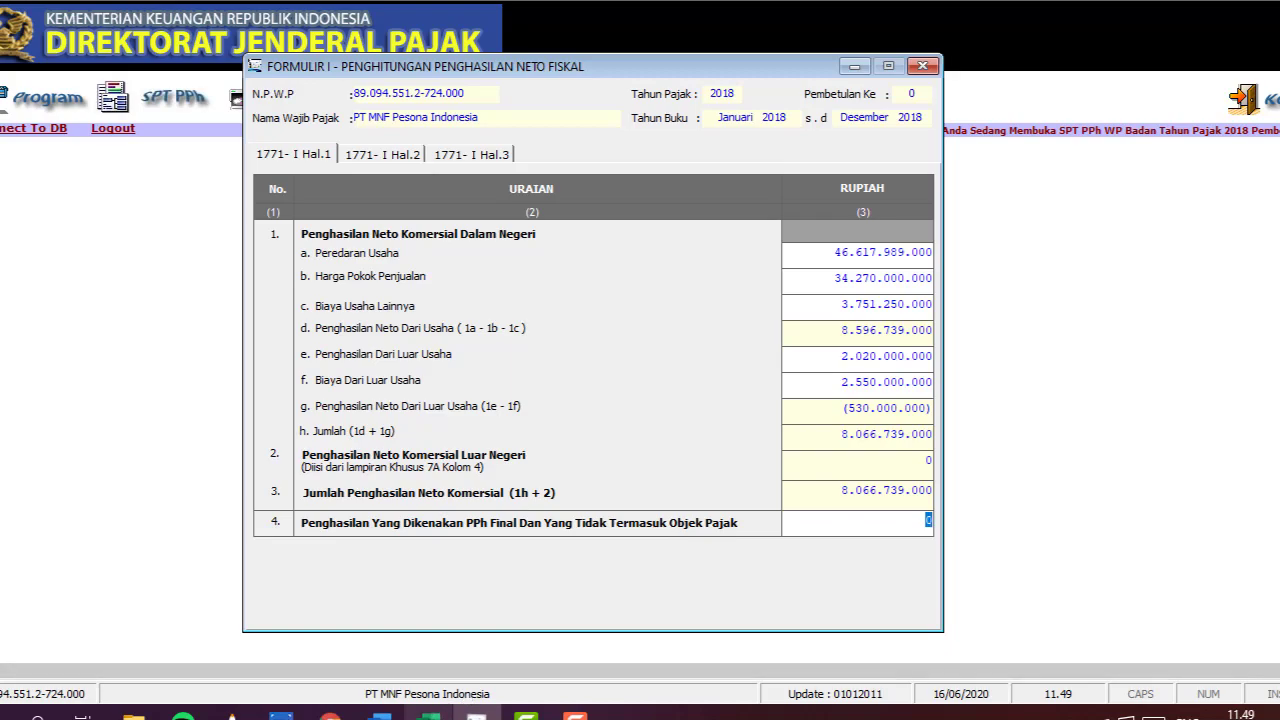
click(428, 714)
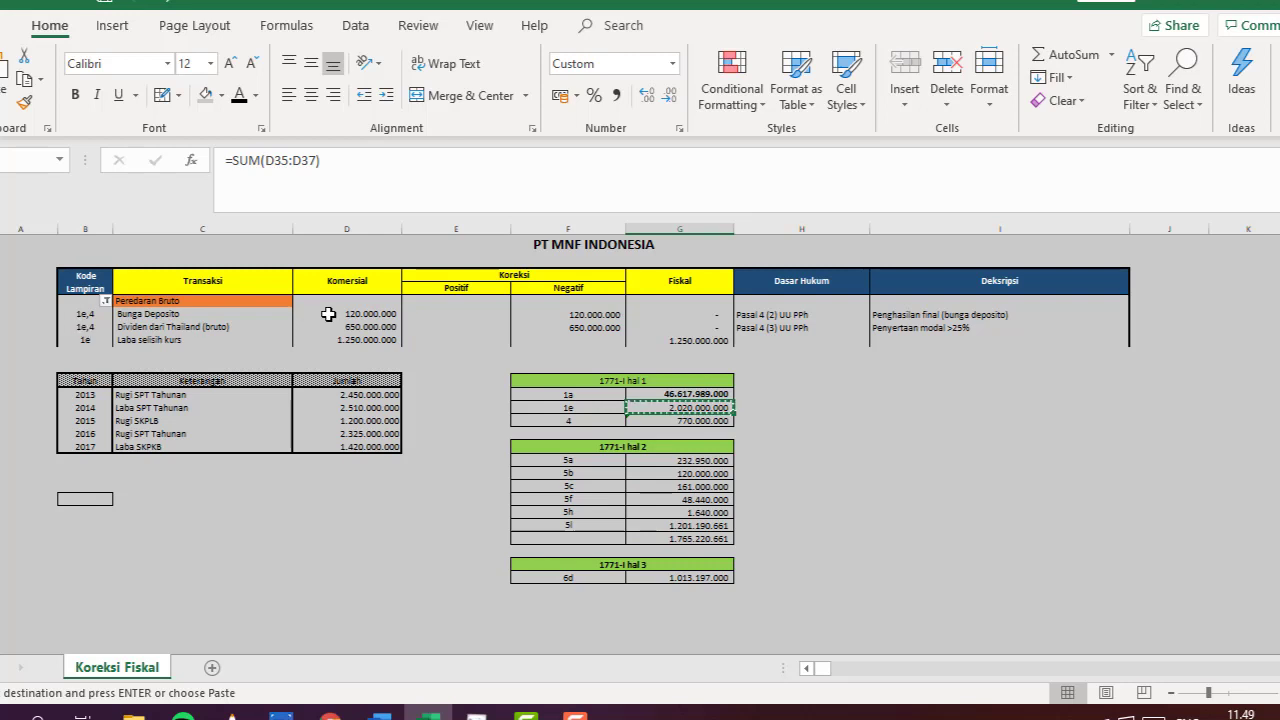
drag(328, 314, 328, 328)
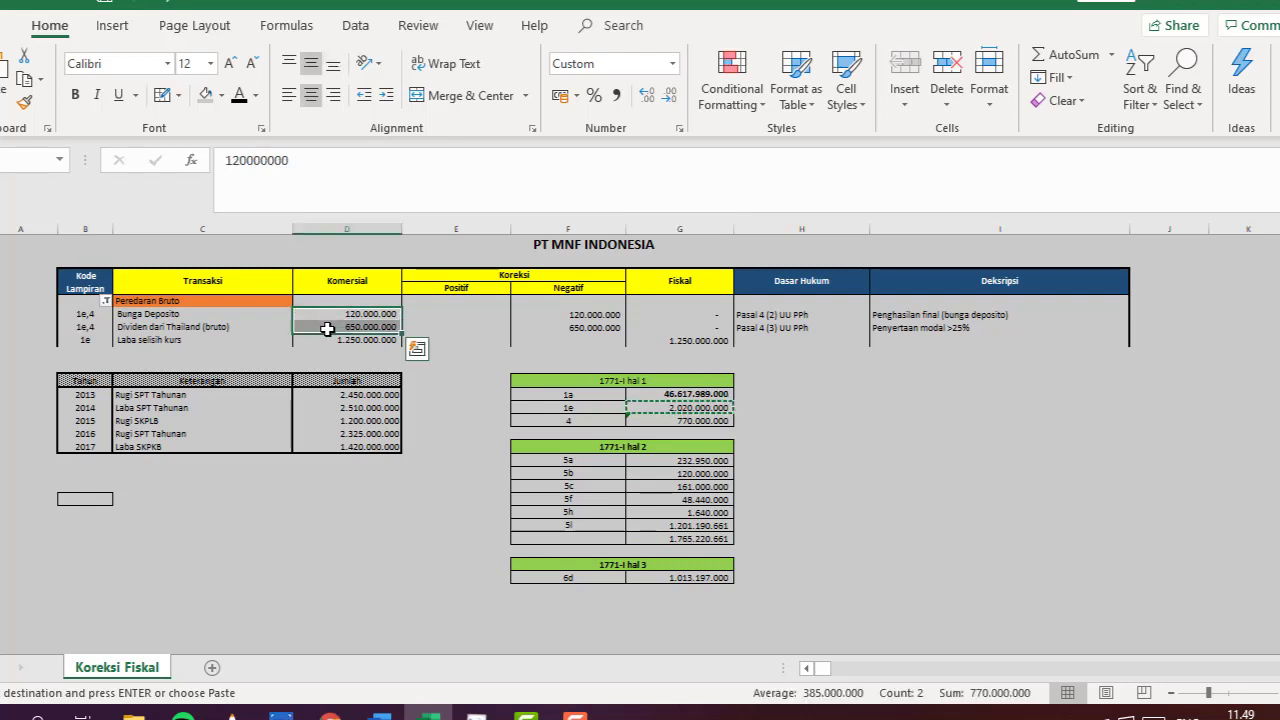
click(679, 421)
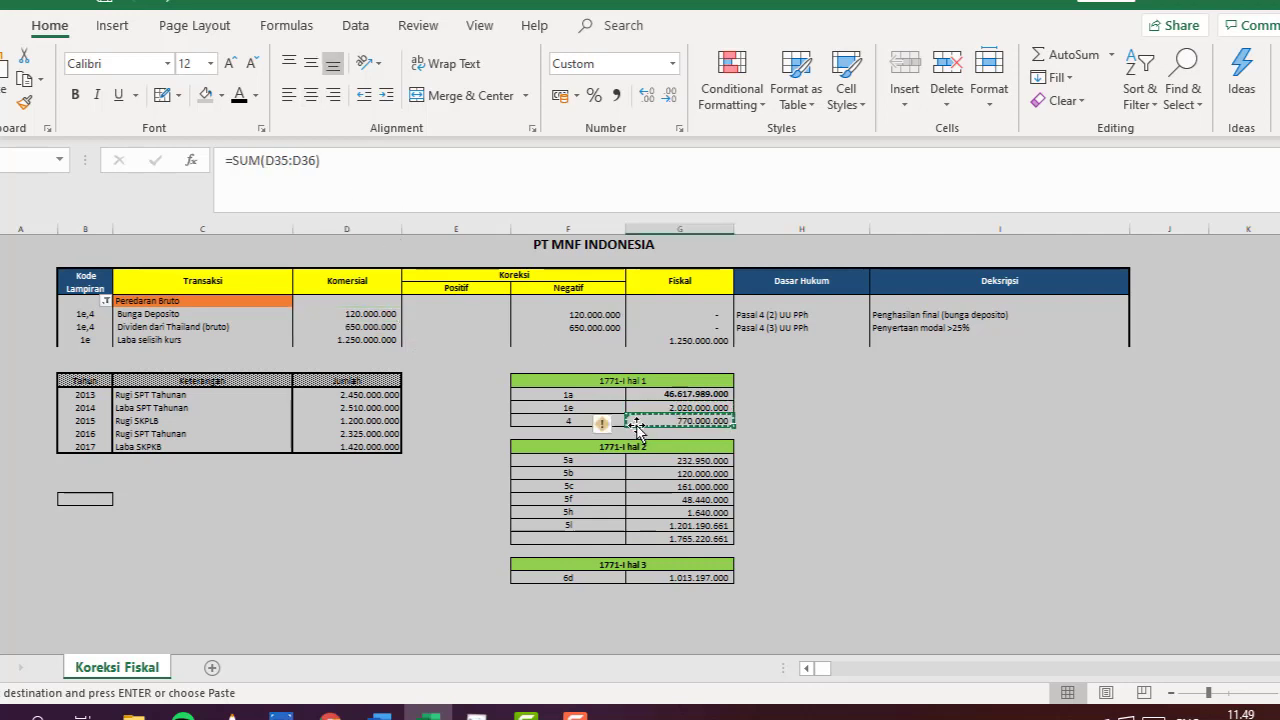
click(476, 714)
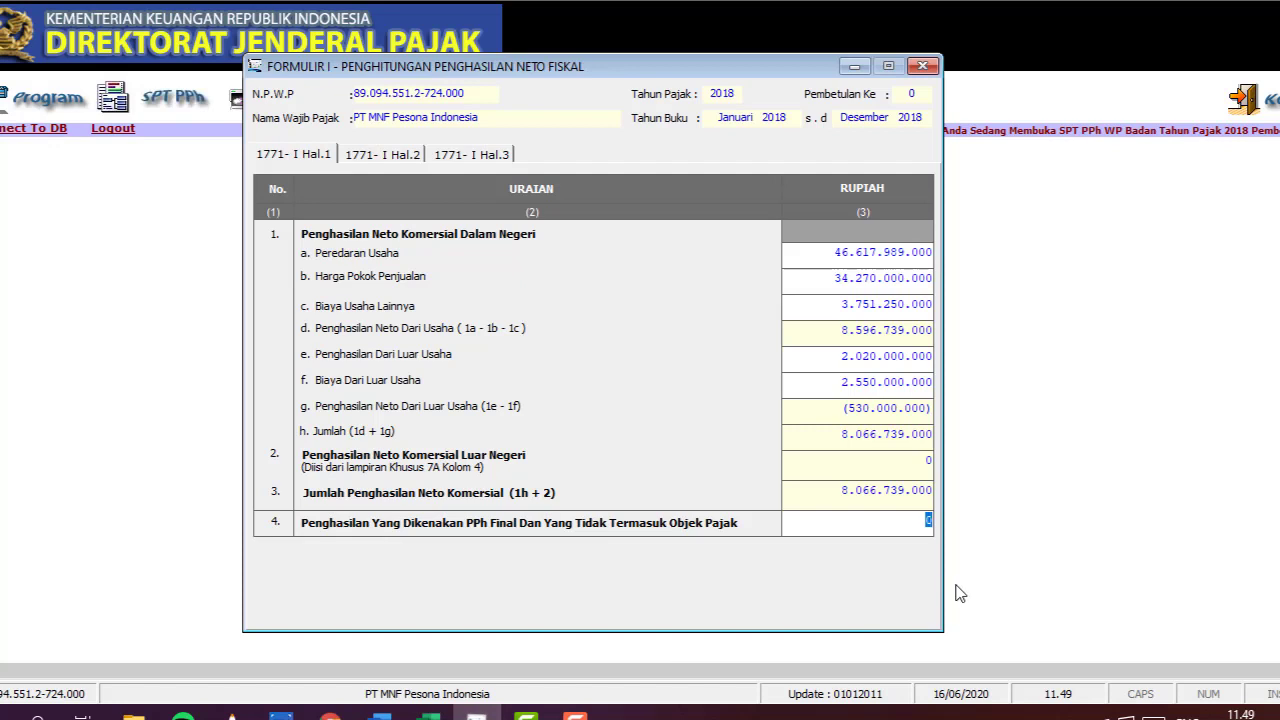
right_click(918, 524)
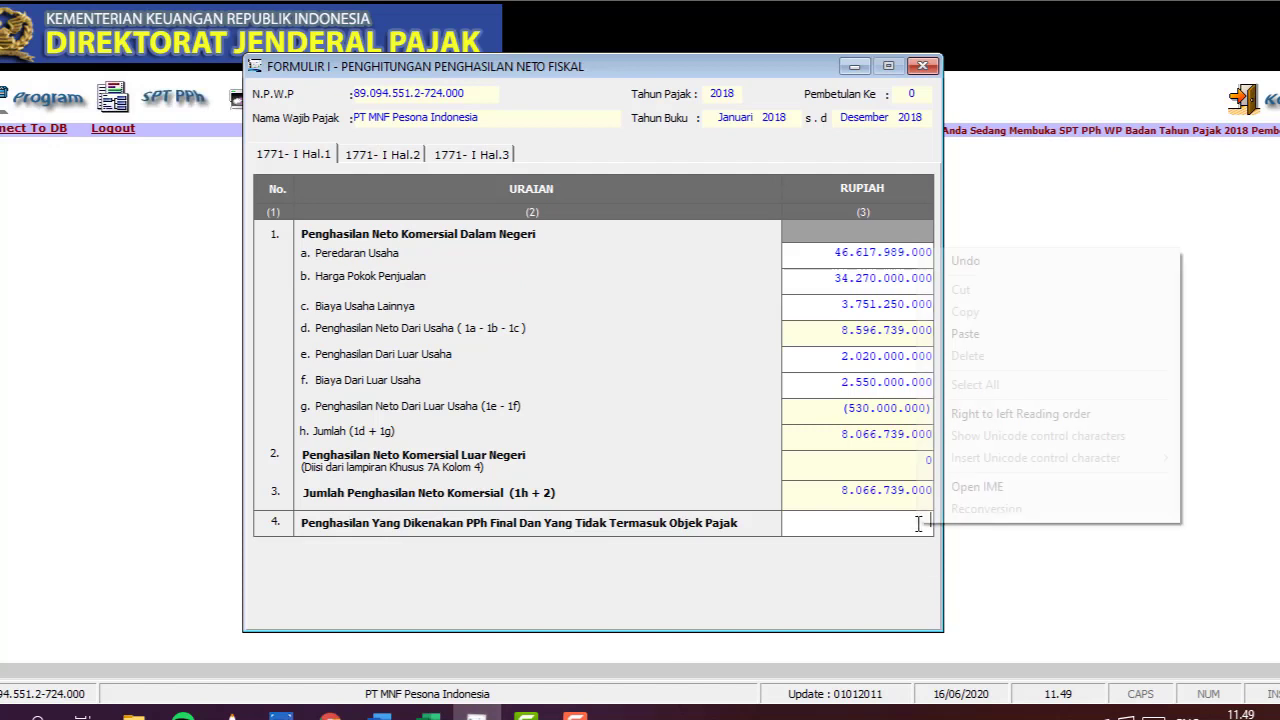
click(987, 344)
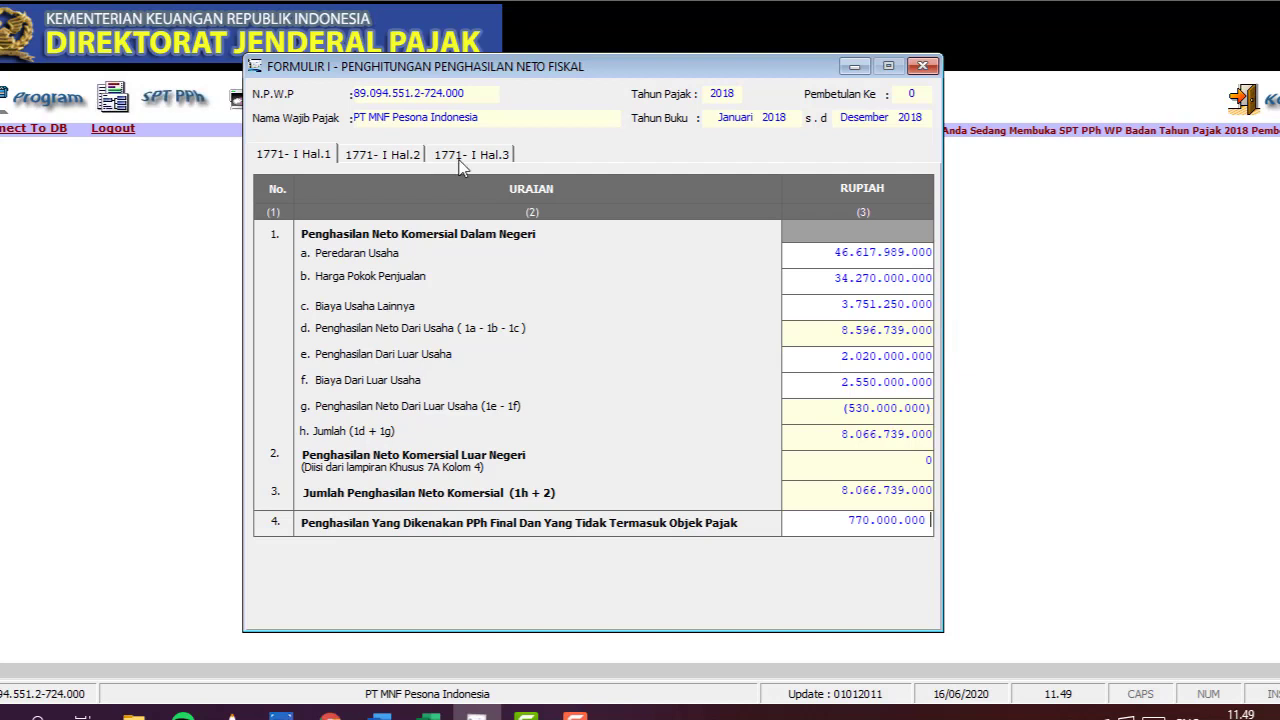
- Open page 2 of Formulir 1771-I, and in Excel filter the Kode Lampiran column to code 5a only
click(410, 156)
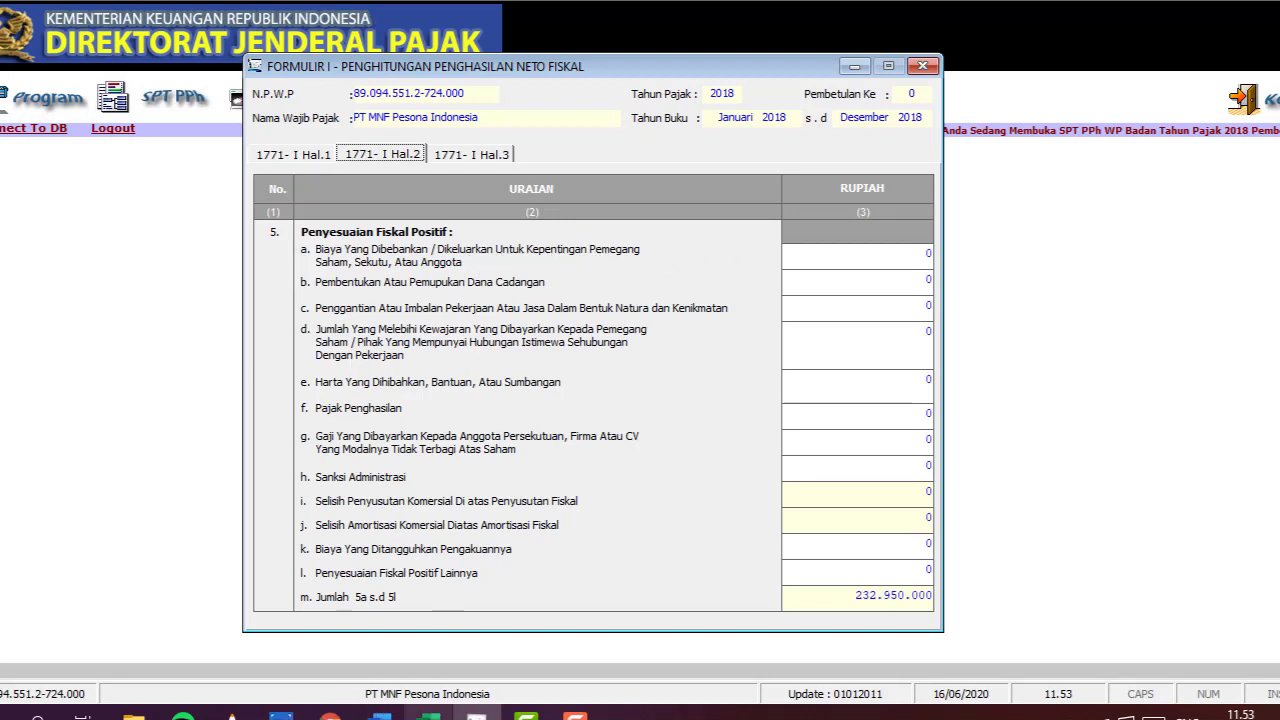
click(428, 716)
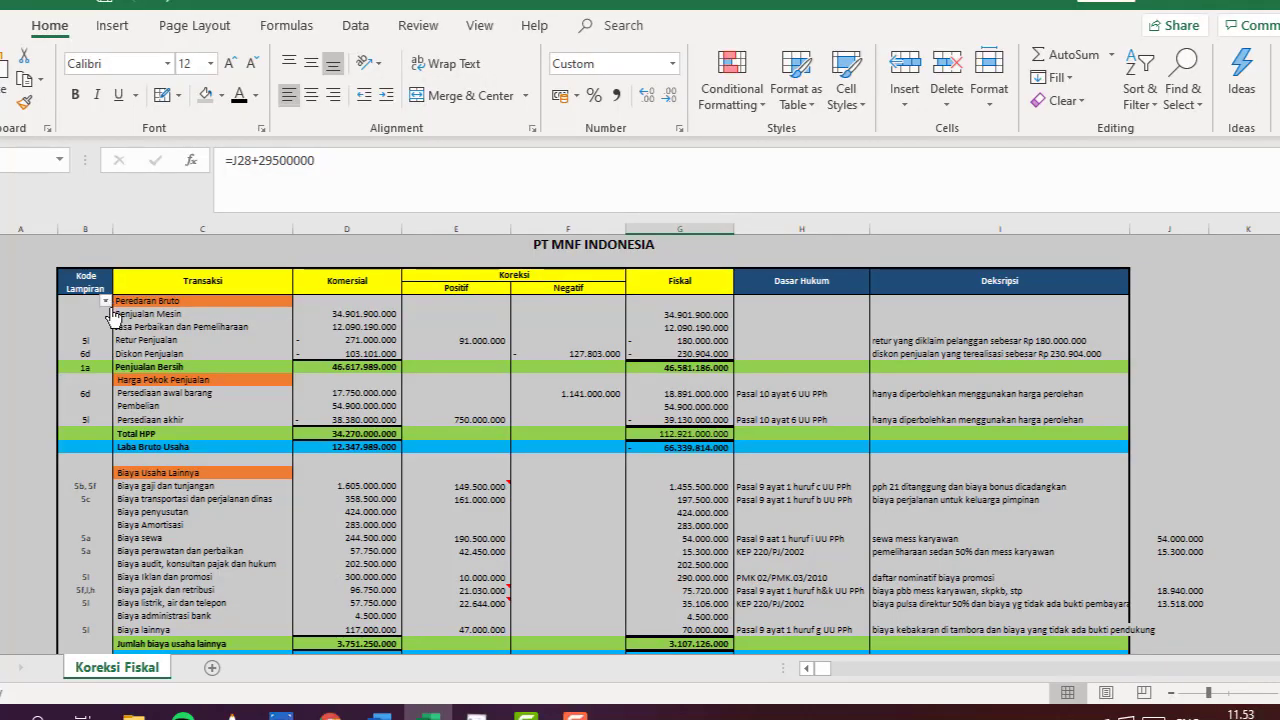
click(105, 300)
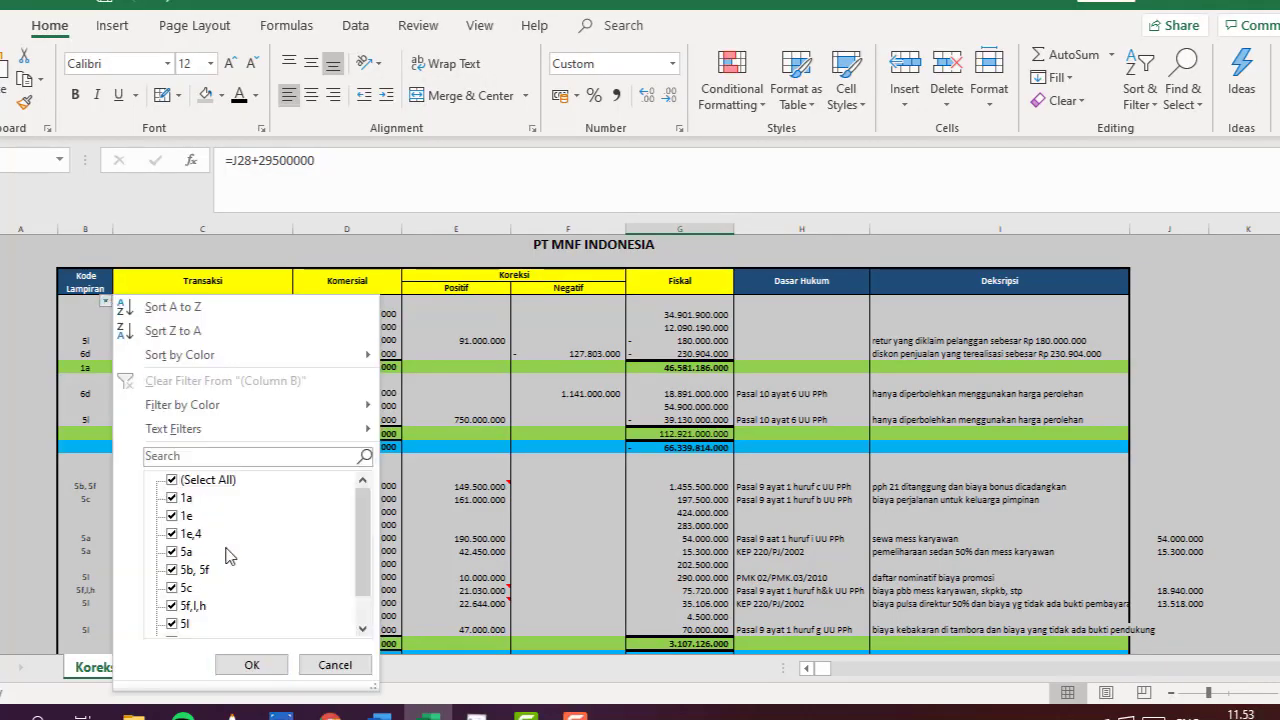
scroll(229, 556, down, 2)
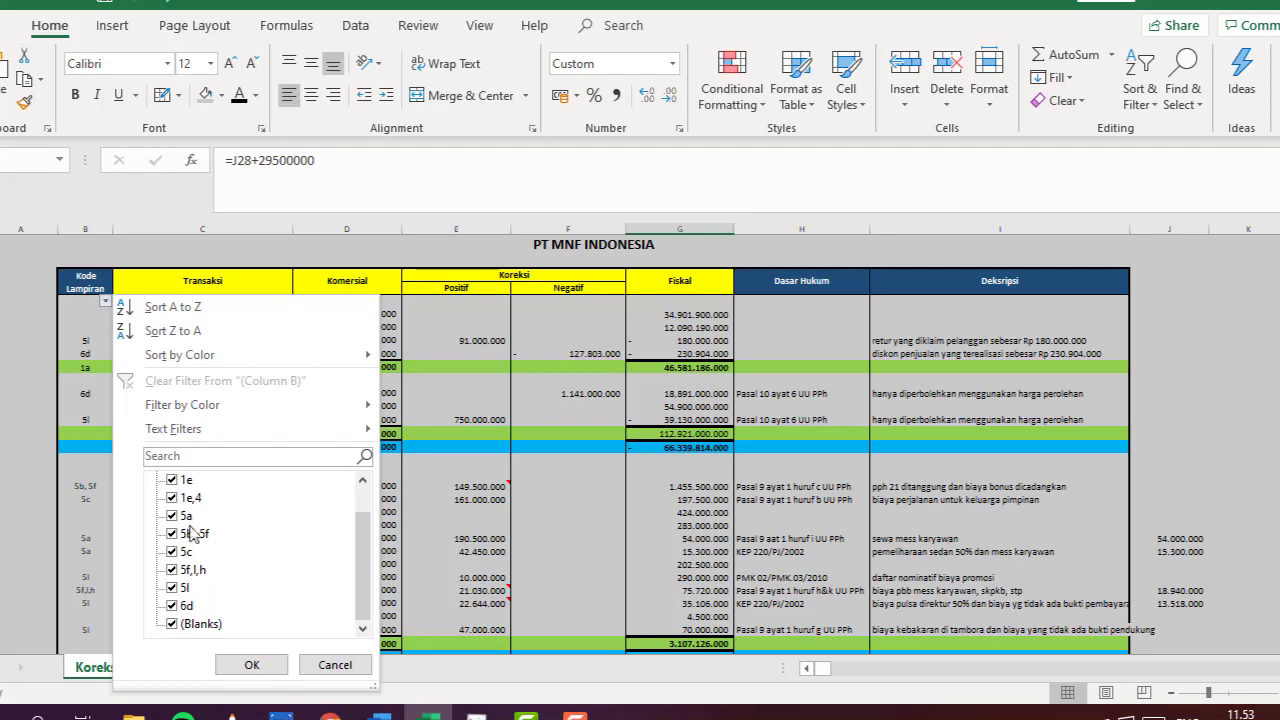
scroll(200, 564, up, 1)
click(180, 482)
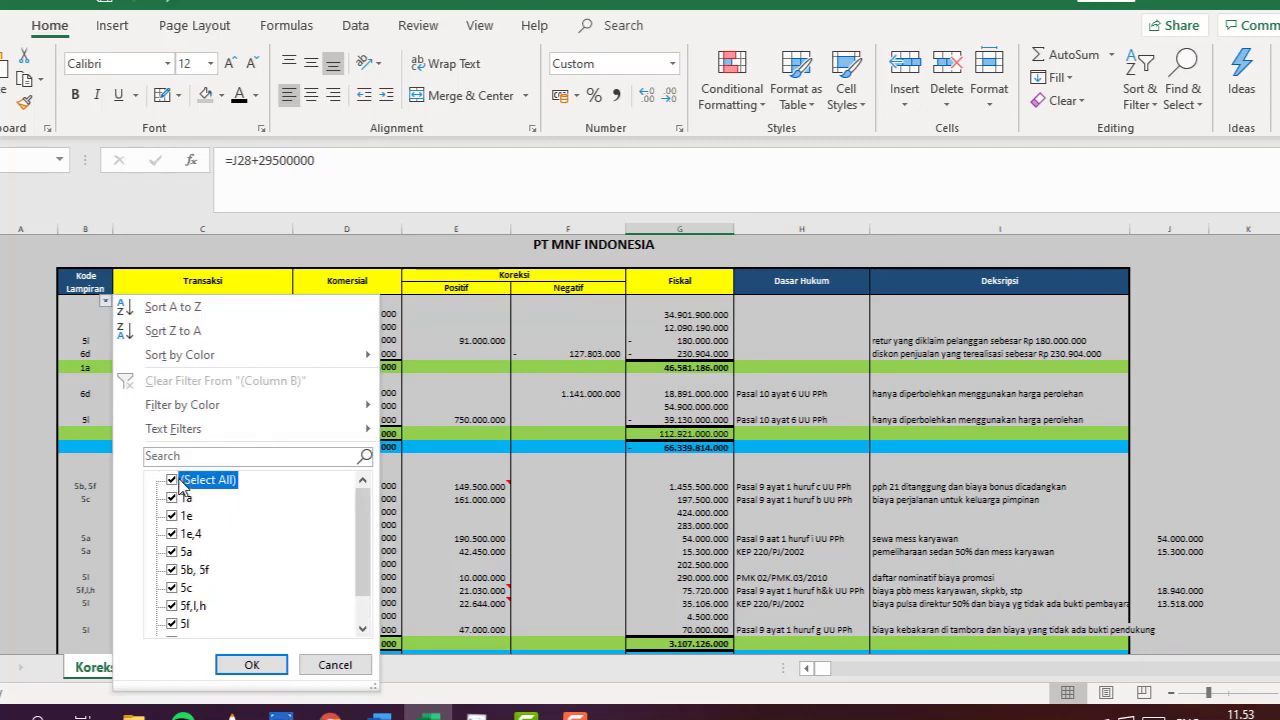
click(176, 552)
click(268, 665)
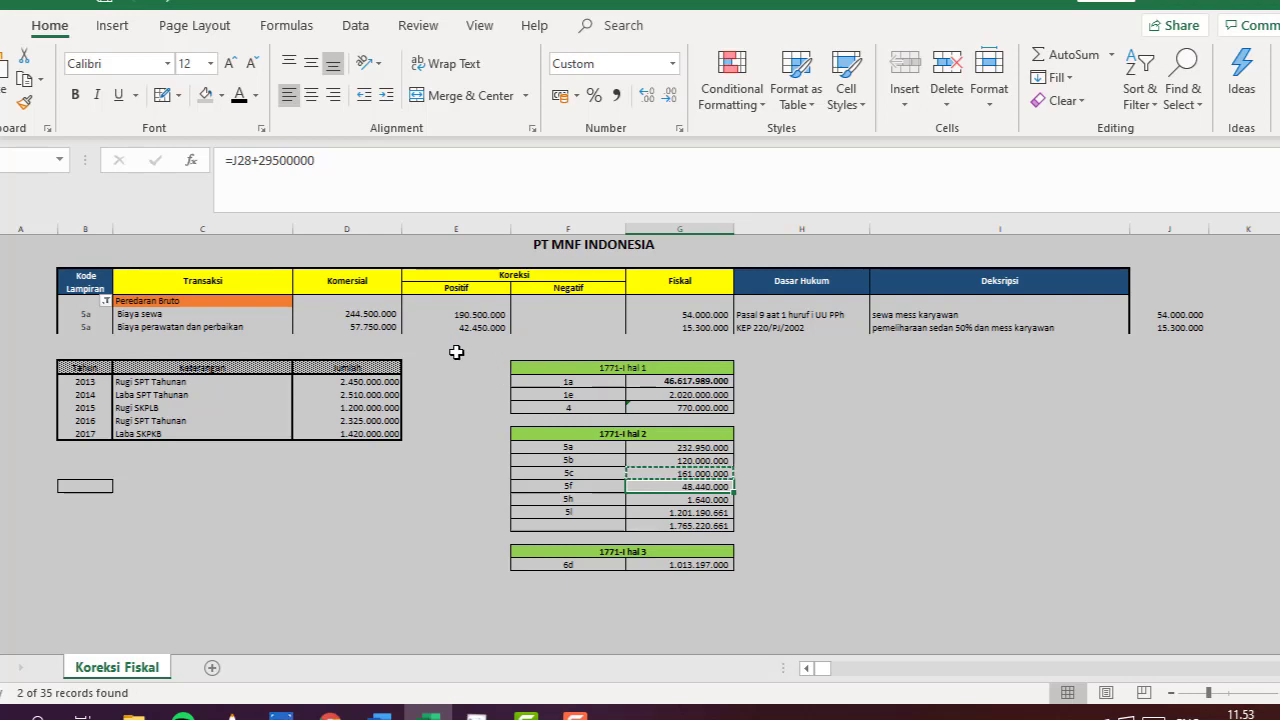
- Copy the 5a total from the 1771-I hal 2 summary in Excel into item 5a on page 2 in e-SPT, entering 232.950.000
click(686, 446)
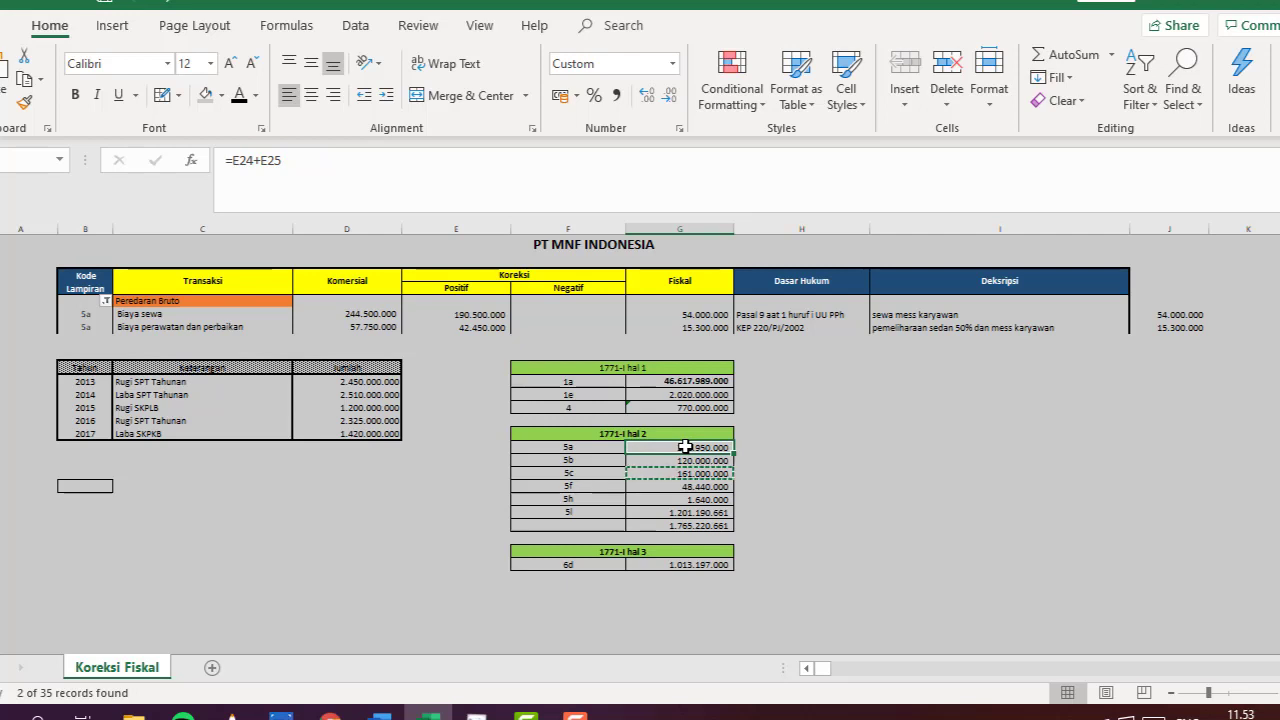
key(ctrl+c)
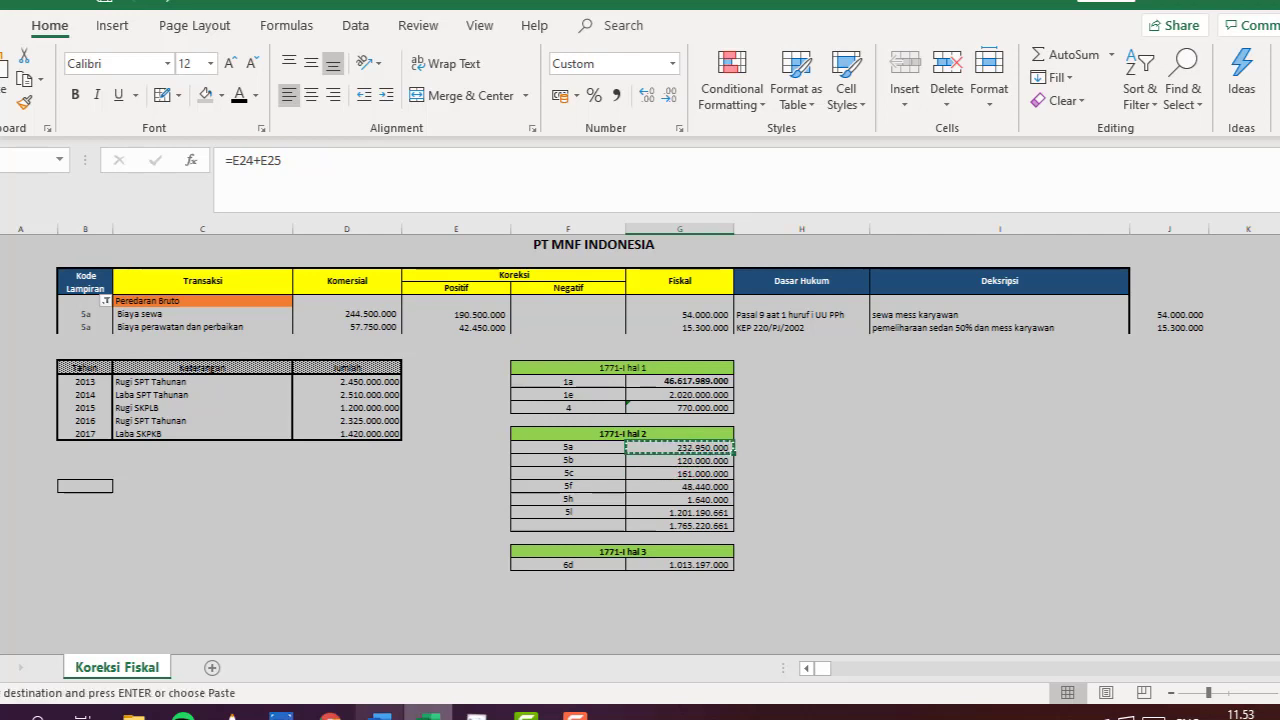
key(alt+Tab)
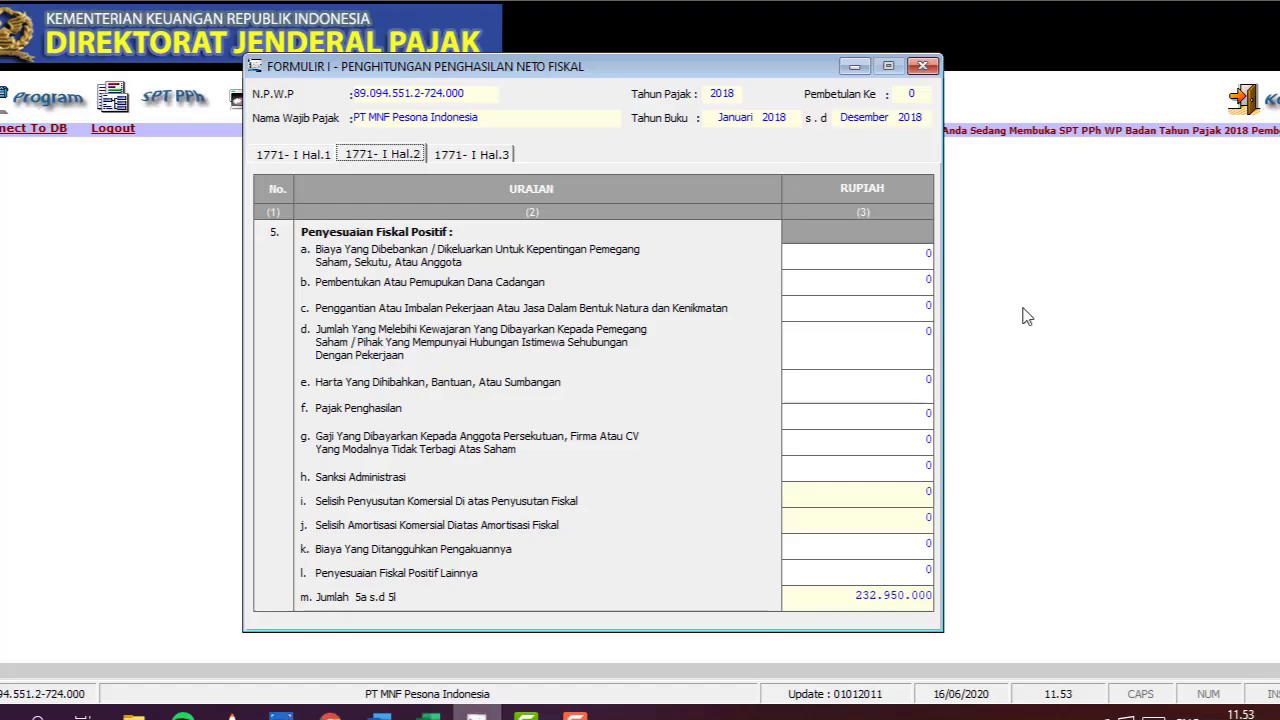
click(931, 253)
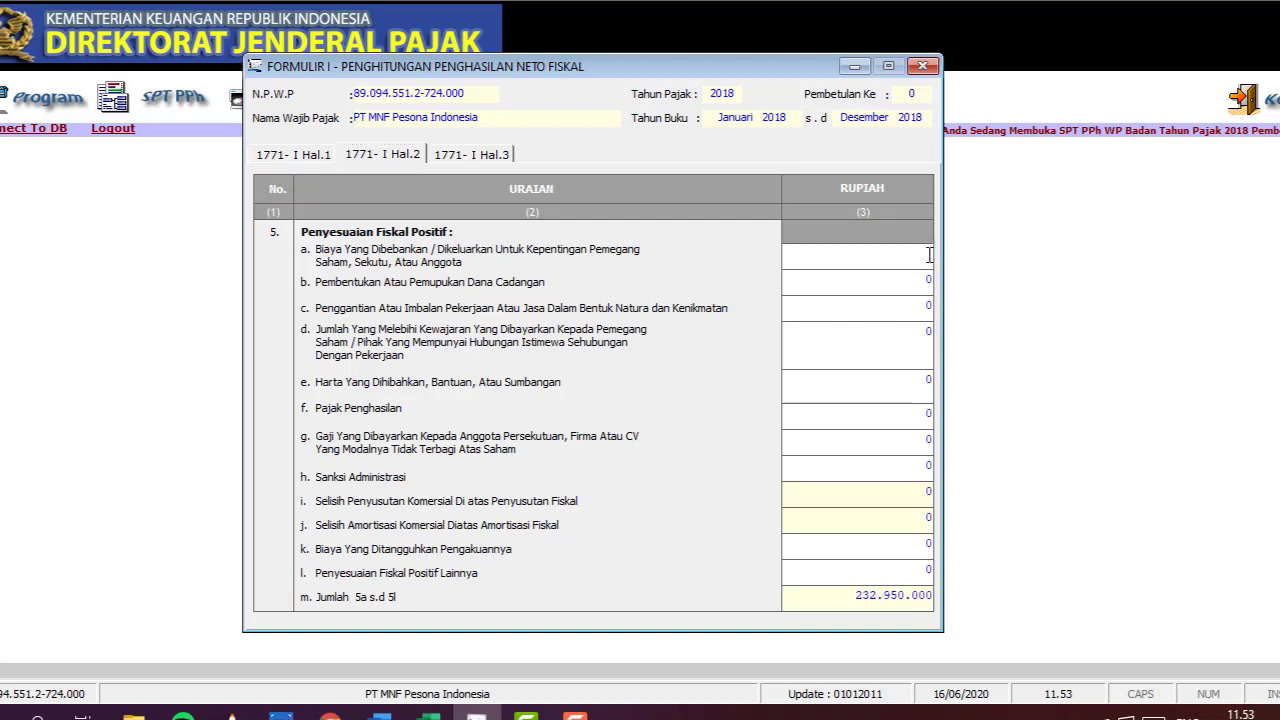
right_click(929, 254)
click(970, 341)
- Return to Excel and change the Kode Lampiran filter from 5a to the combined code 5b, 5f
mouse_move(380, 712)
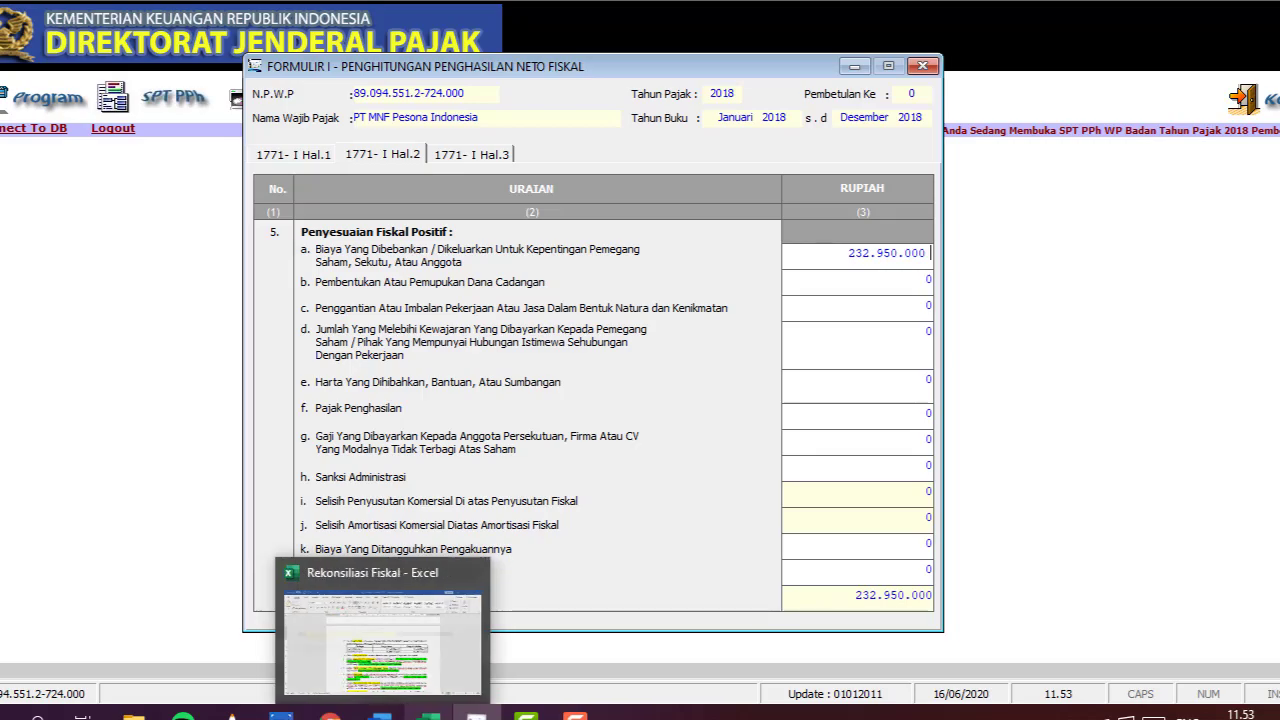
click(390, 625)
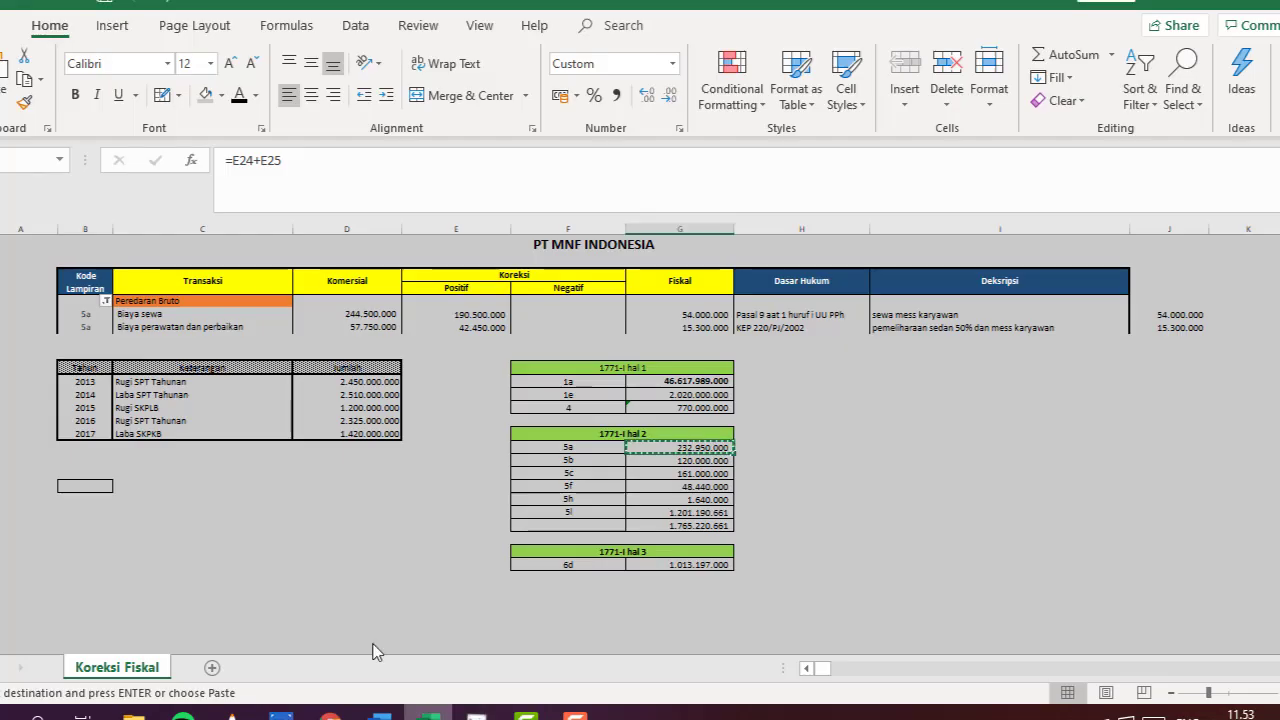
click(105, 300)
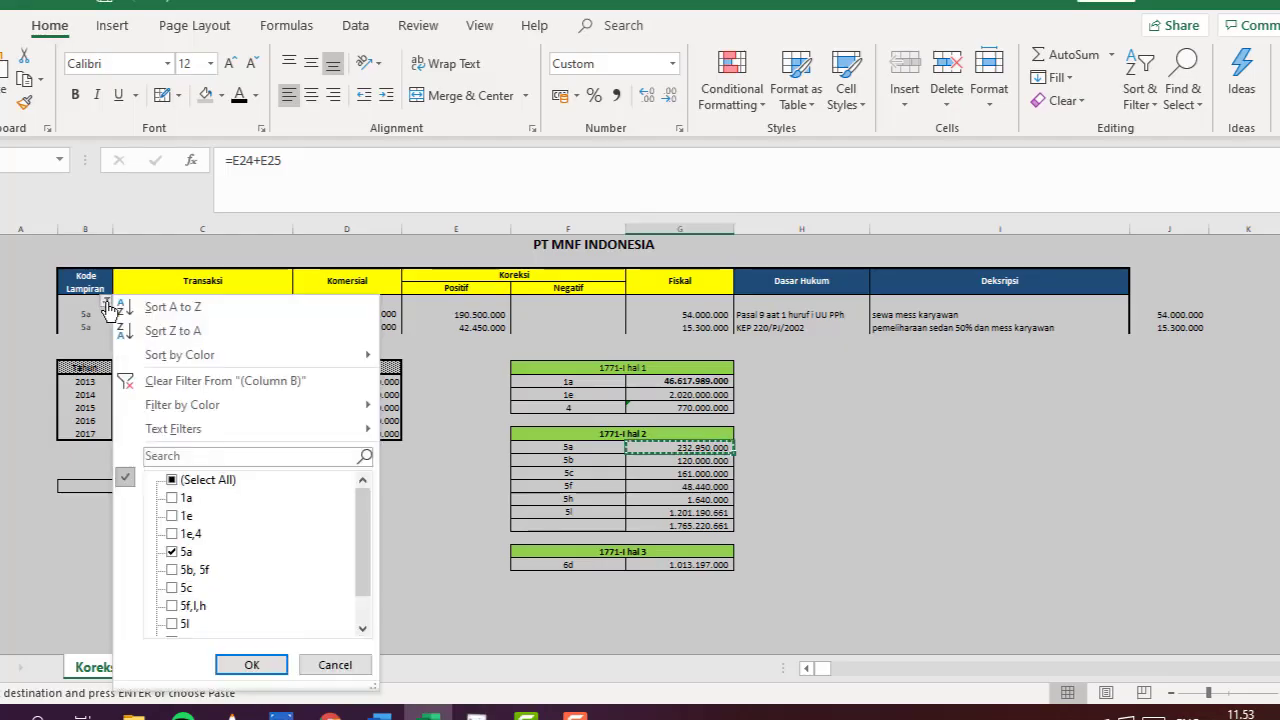
click(172, 551)
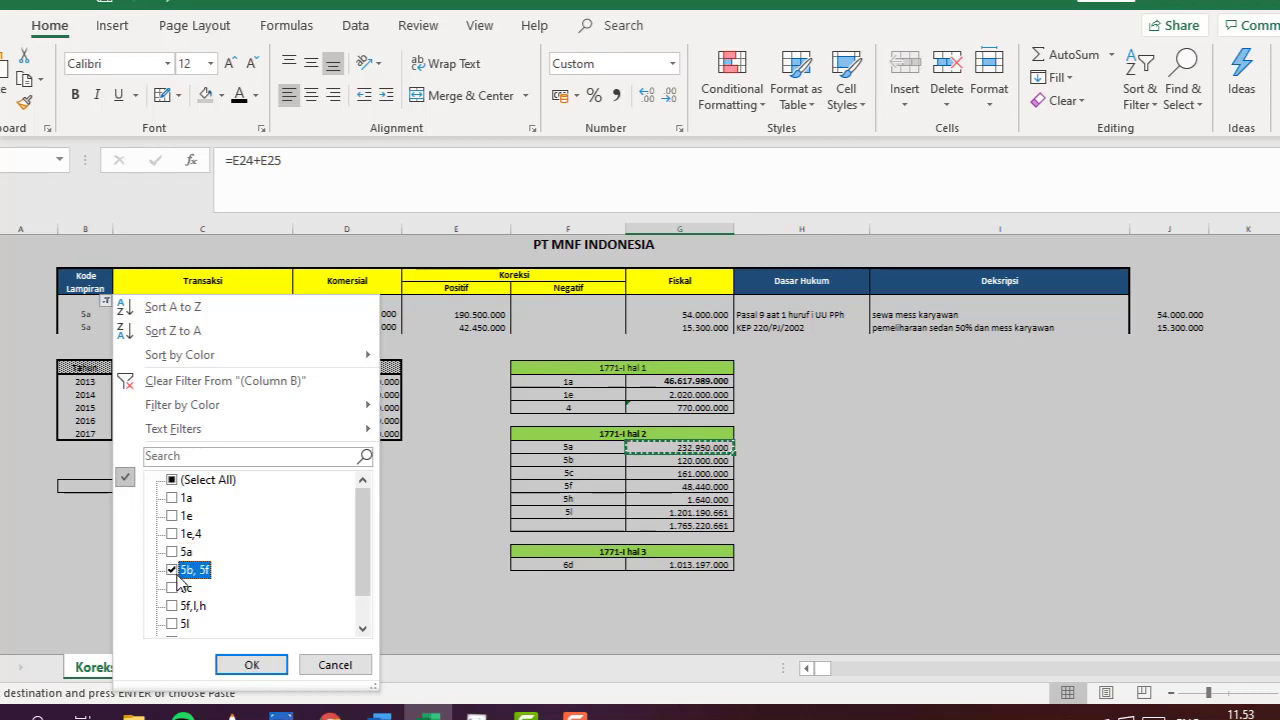
click(173, 570)
scroll(180, 575, down, 1)
click(252, 666)
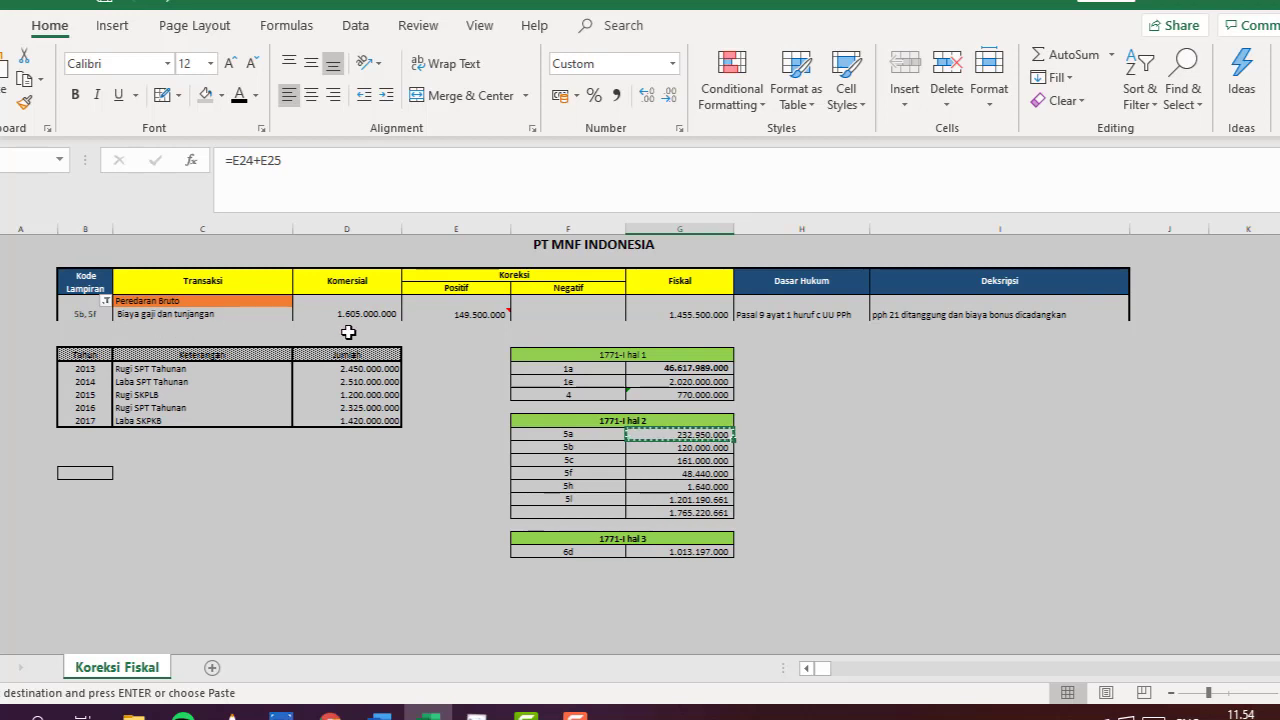
- Copy the 5b total from the 1771-I hal 2 summary into item 5b, Pembentukan Atau Pemupukan Dana Cadangan, in e-SPT, entering 120.000.000
mouse_move(493, 313)
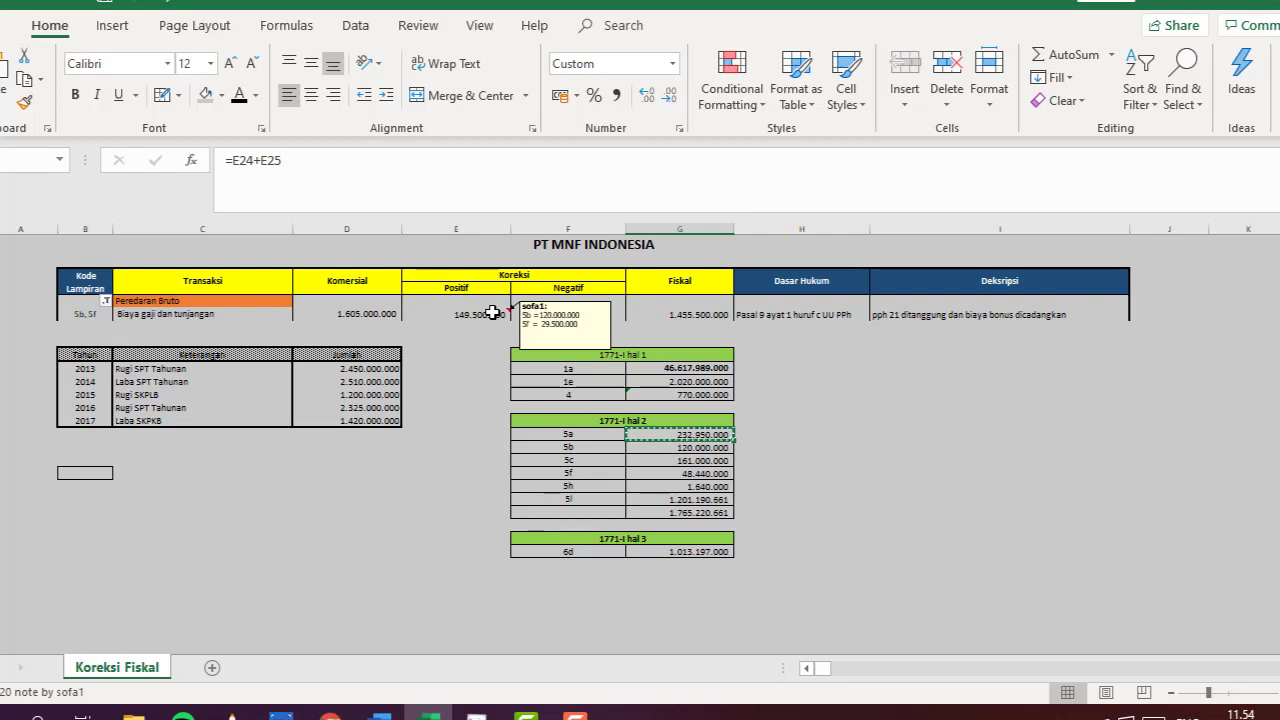
click(697, 446)
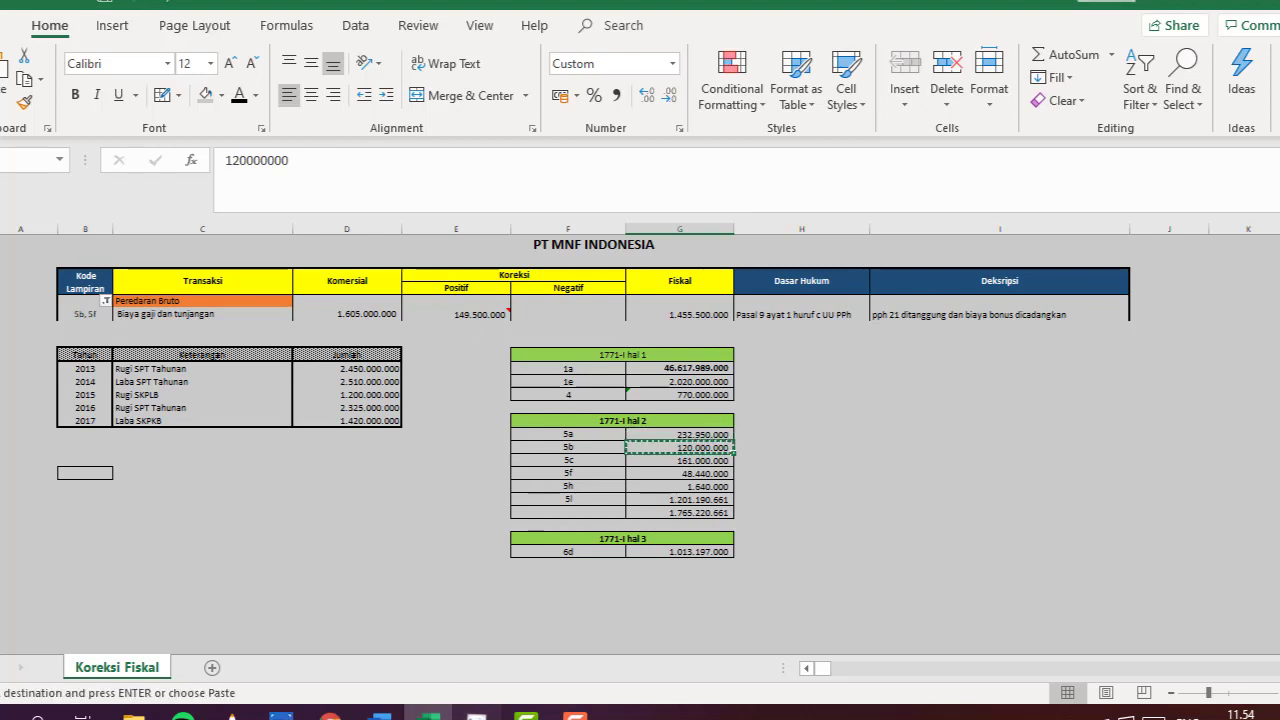
click(476, 714)
click(929, 280)
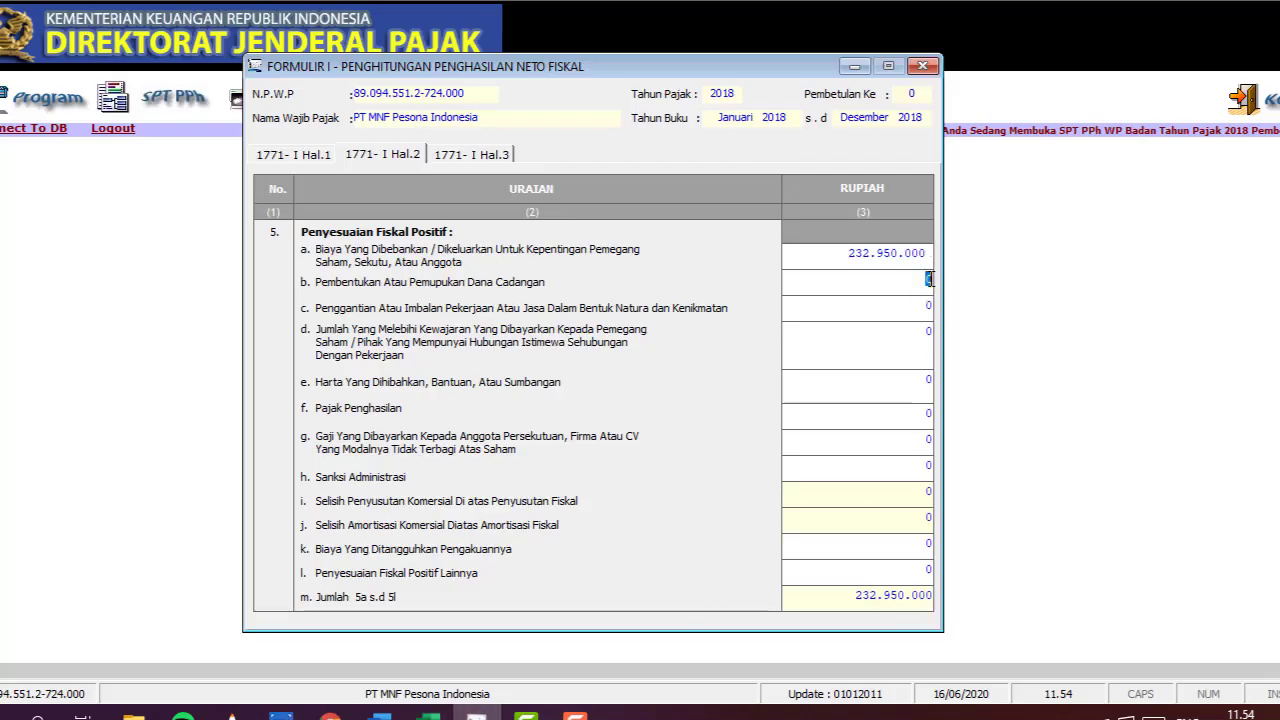
right_click(930, 280)
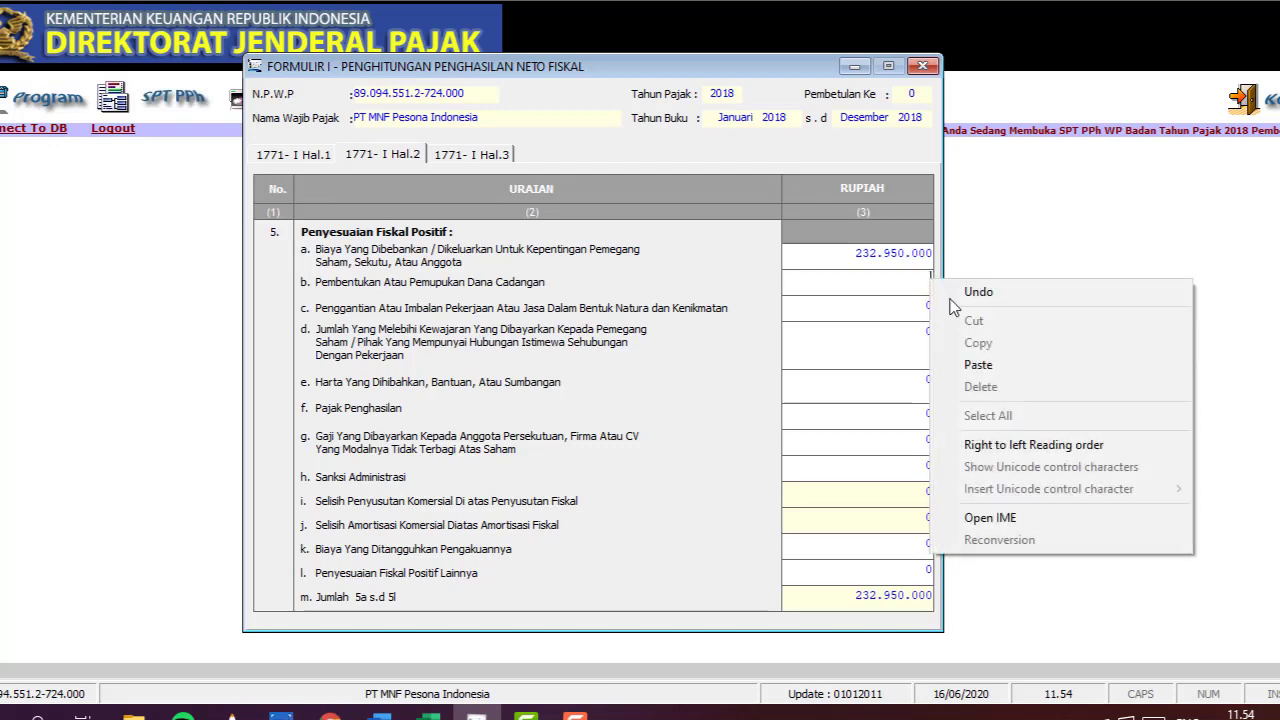
click(981, 366)
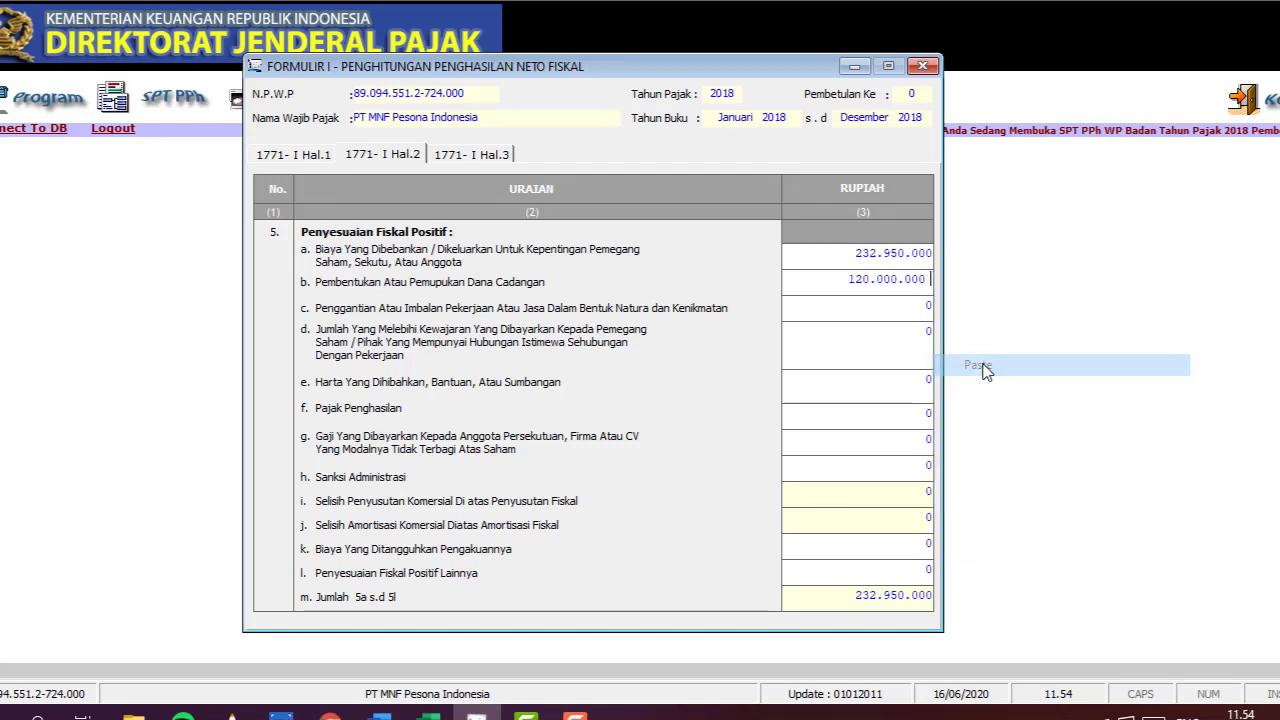
click(930, 307)
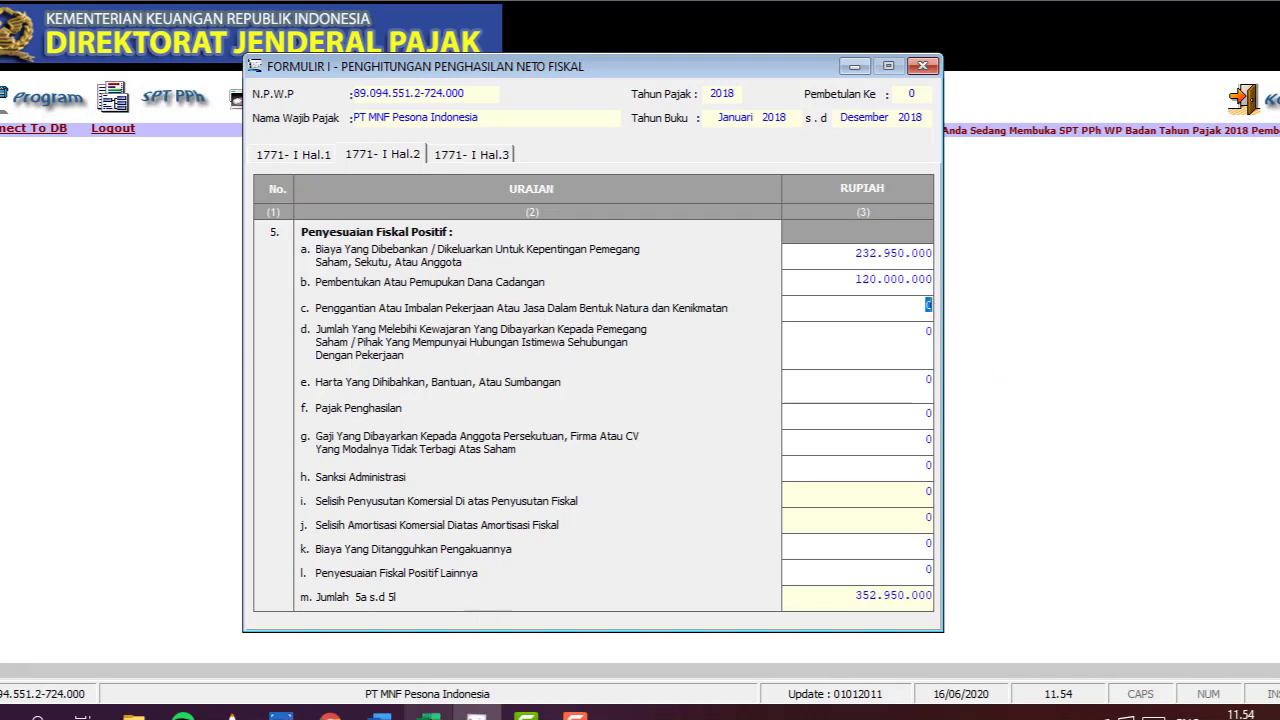
- Return to Excel and change the Kode Lampiran filter from 5b, 5f to code 5c only
click(428, 712)
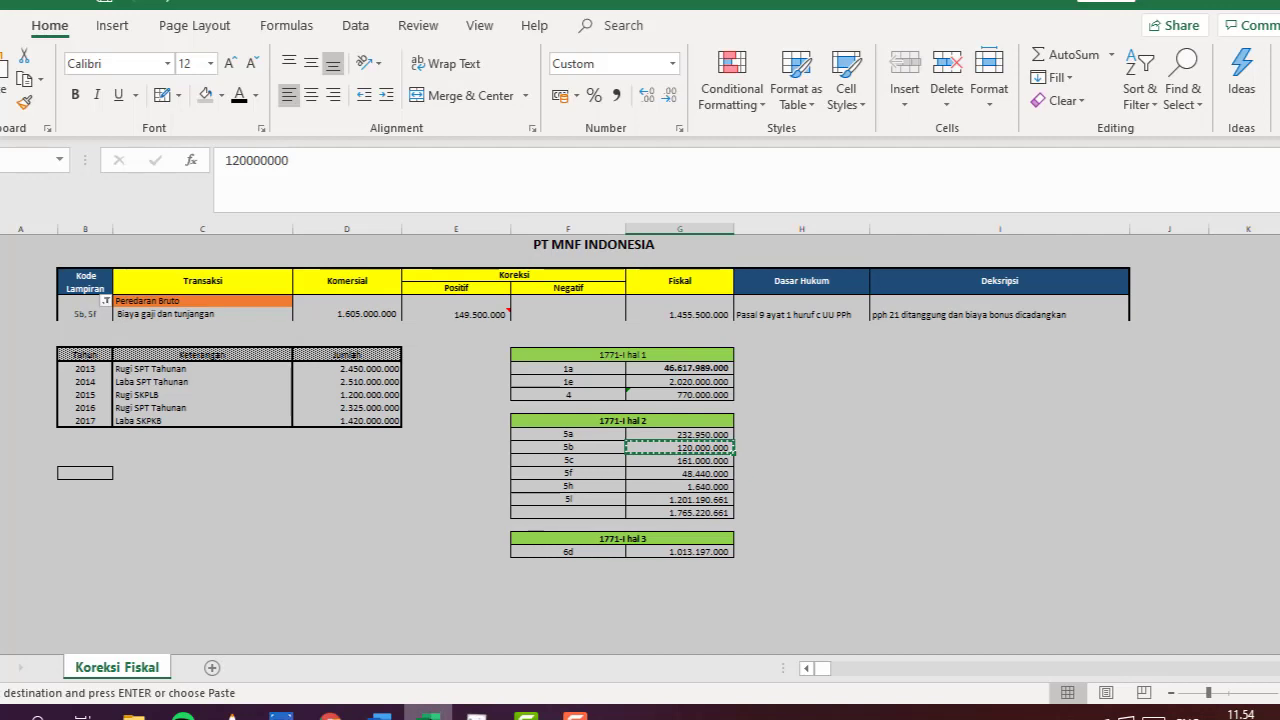
click(105, 300)
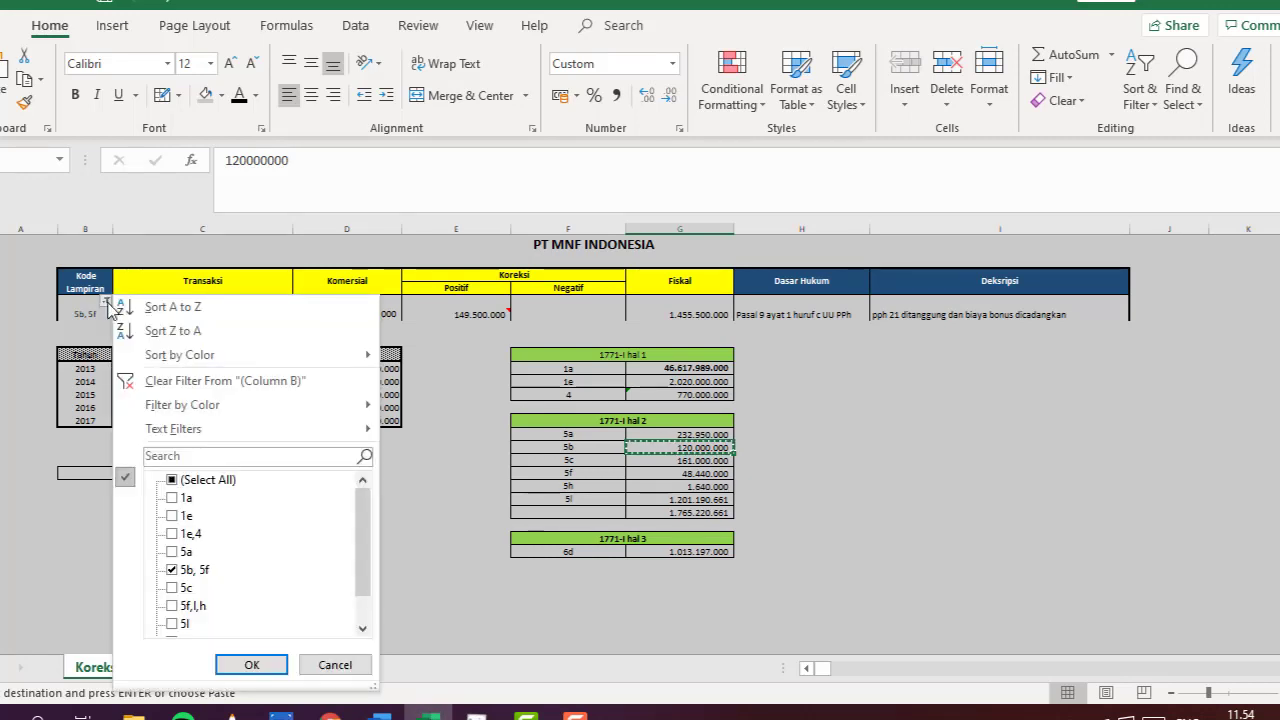
click(175, 569)
click(175, 587)
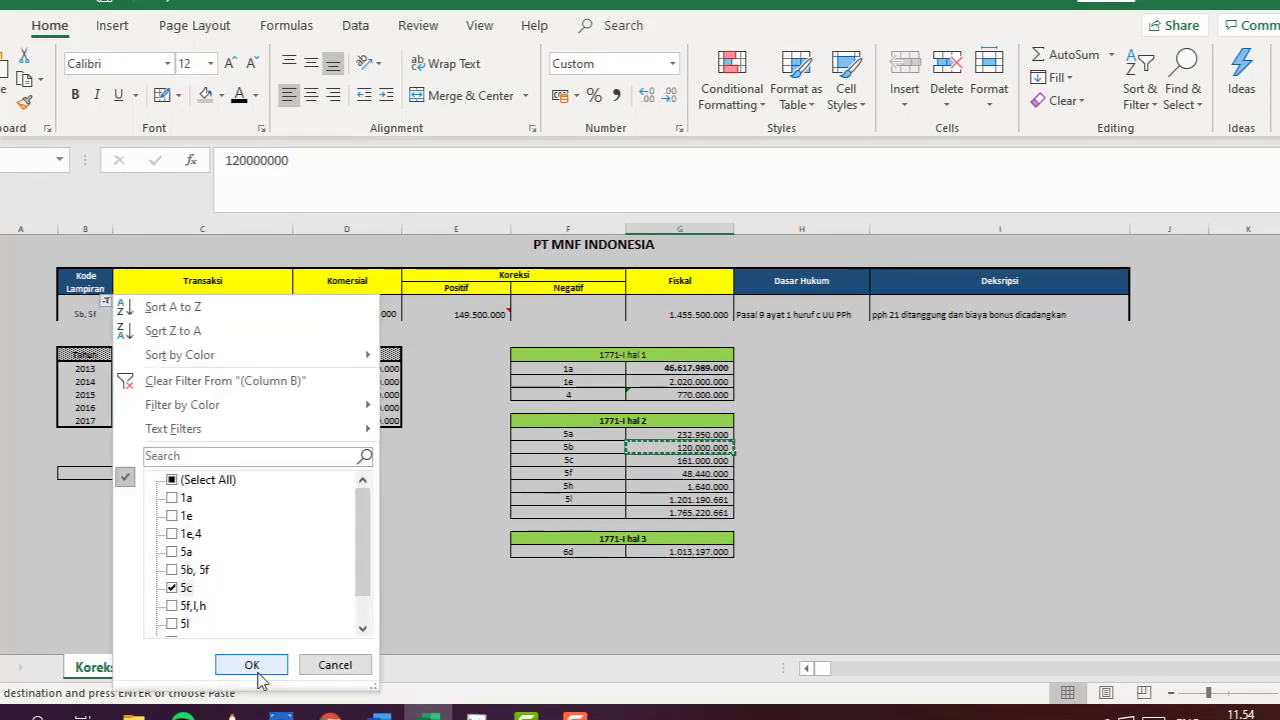
click(257, 673)
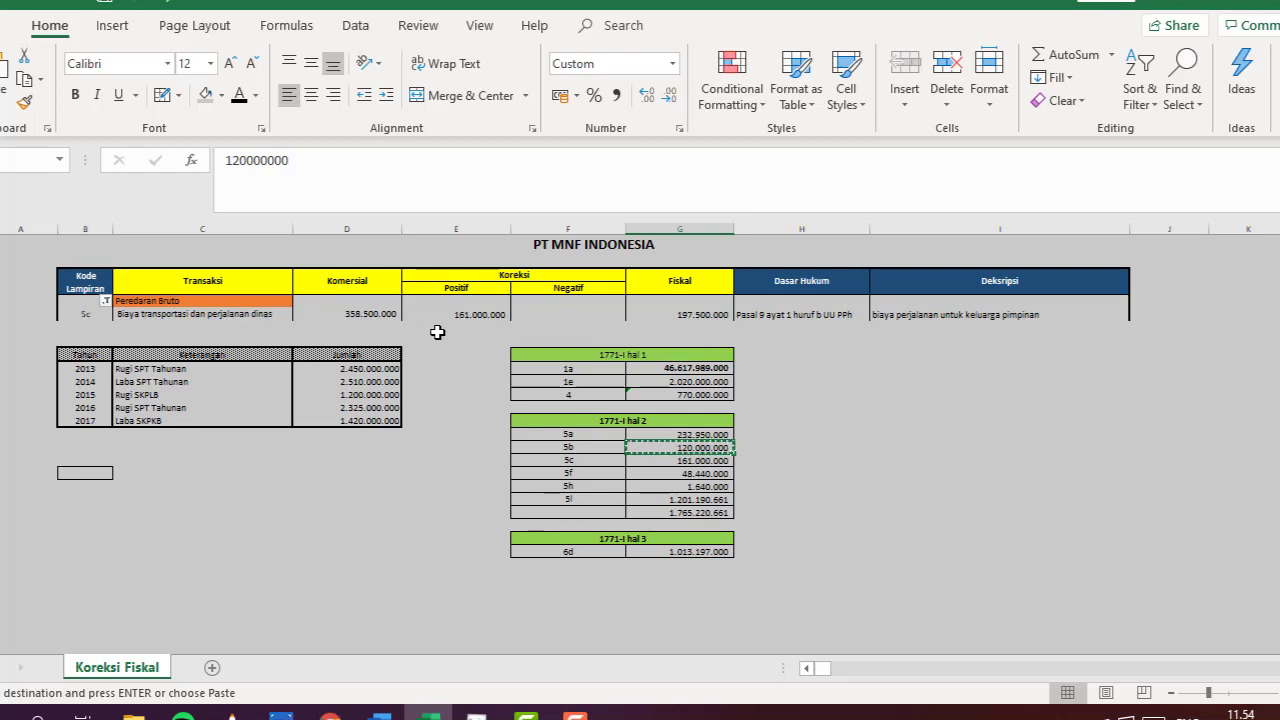
- Copy the 5c total from the Excel summary into item 5c on page 2 in e-SPT, entering 161.000.000
click(688, 460)
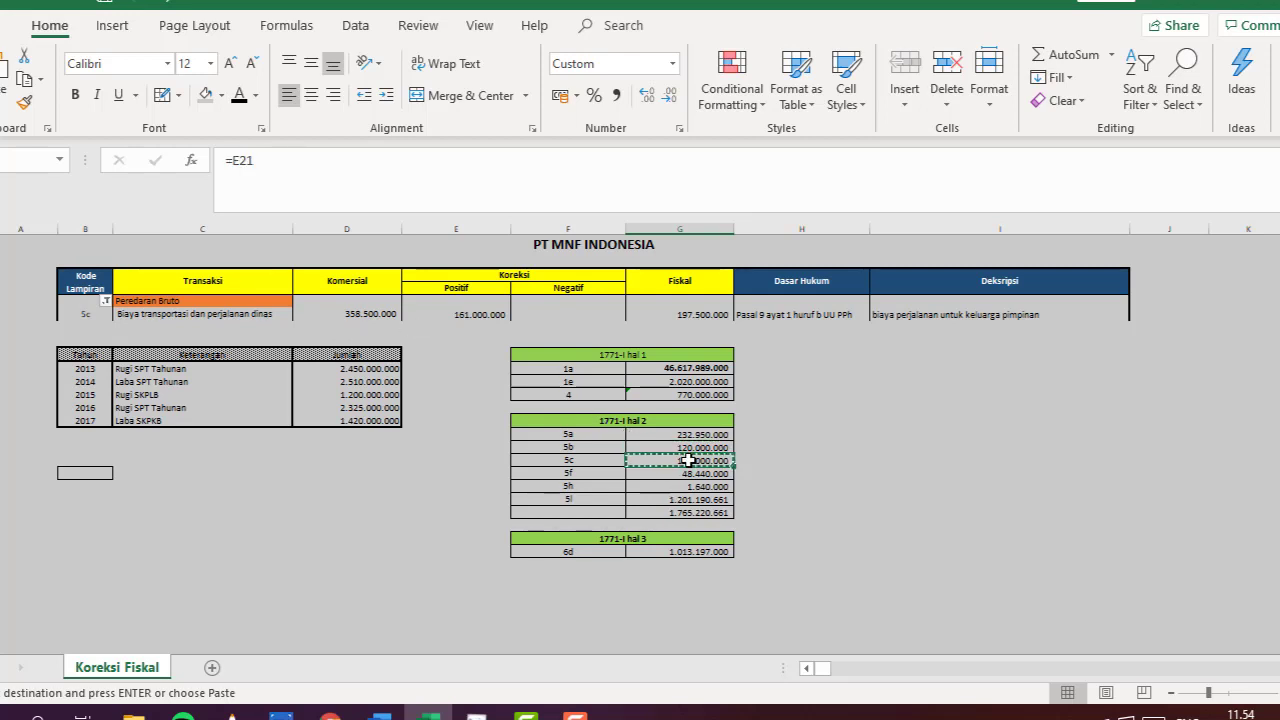
click(478, 714)
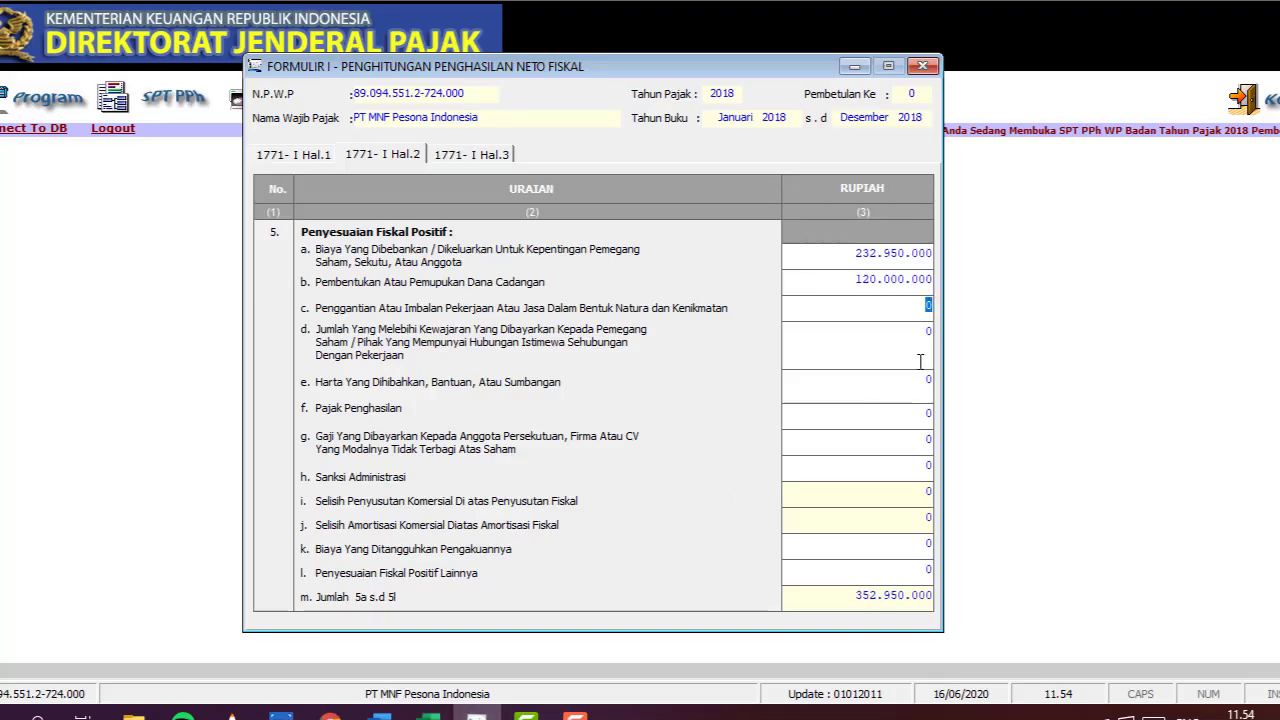
key(BackSpace)
right_click(926, 306)
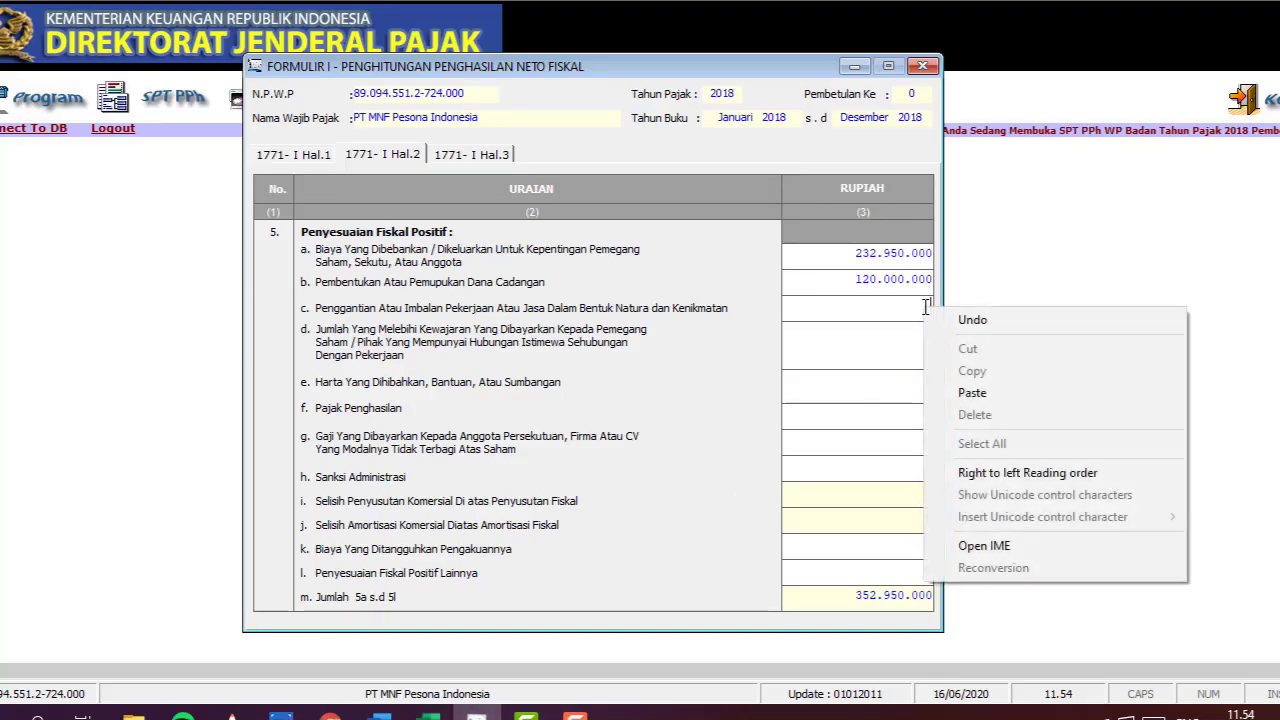
click(968, 396)
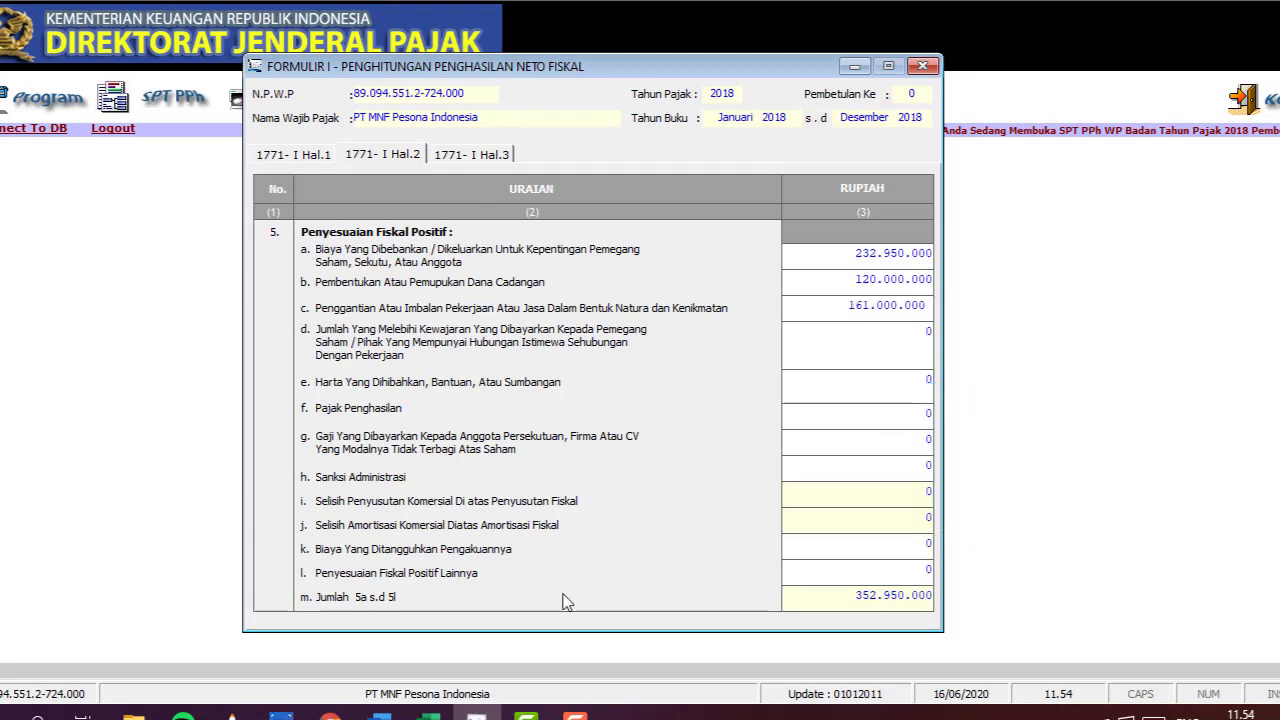
- Return to Excel and change the Kode Lampiran filter from 5c to the combined codes 5b, 5f and 5f,l,h
click(428, 714)
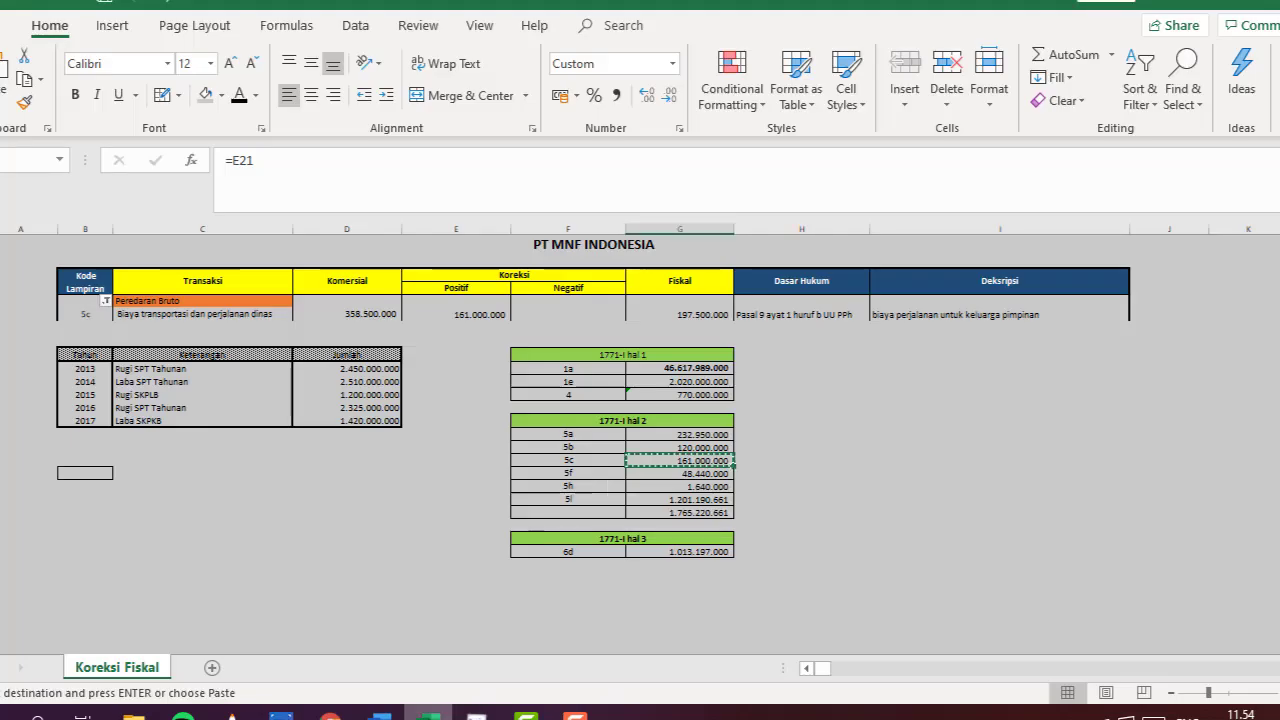
click(105, 302)
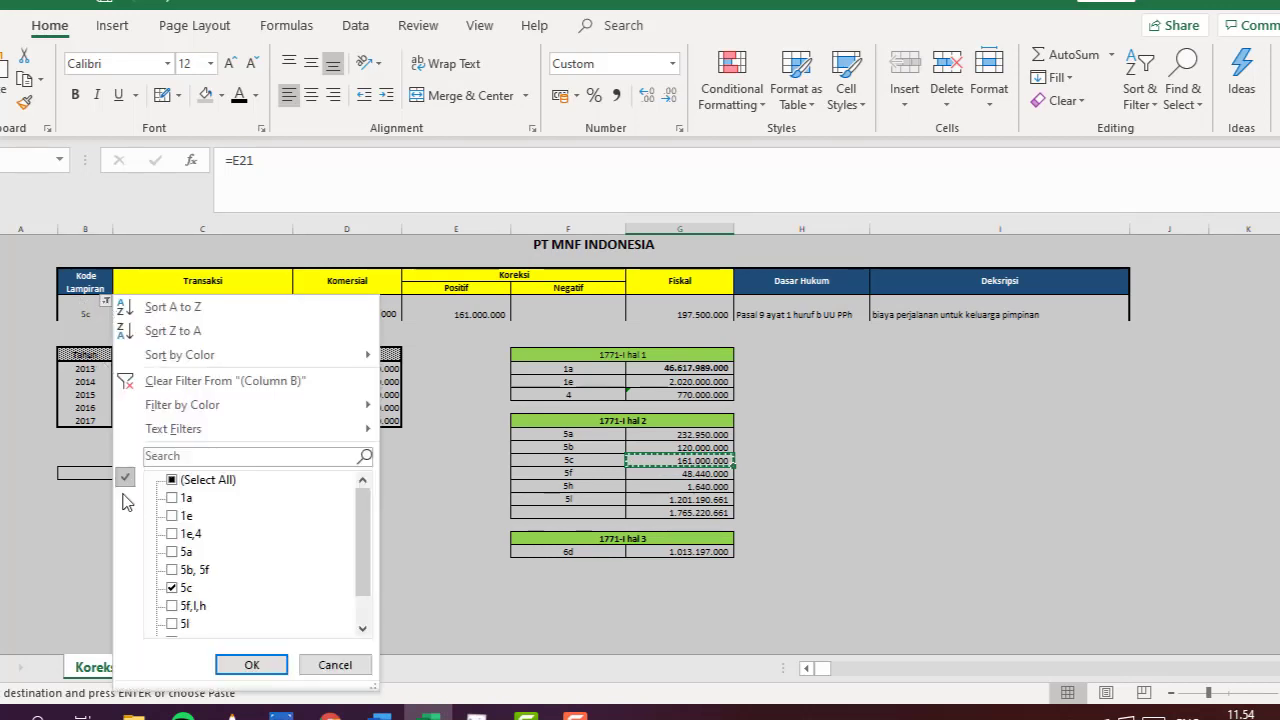
click(172, 588)
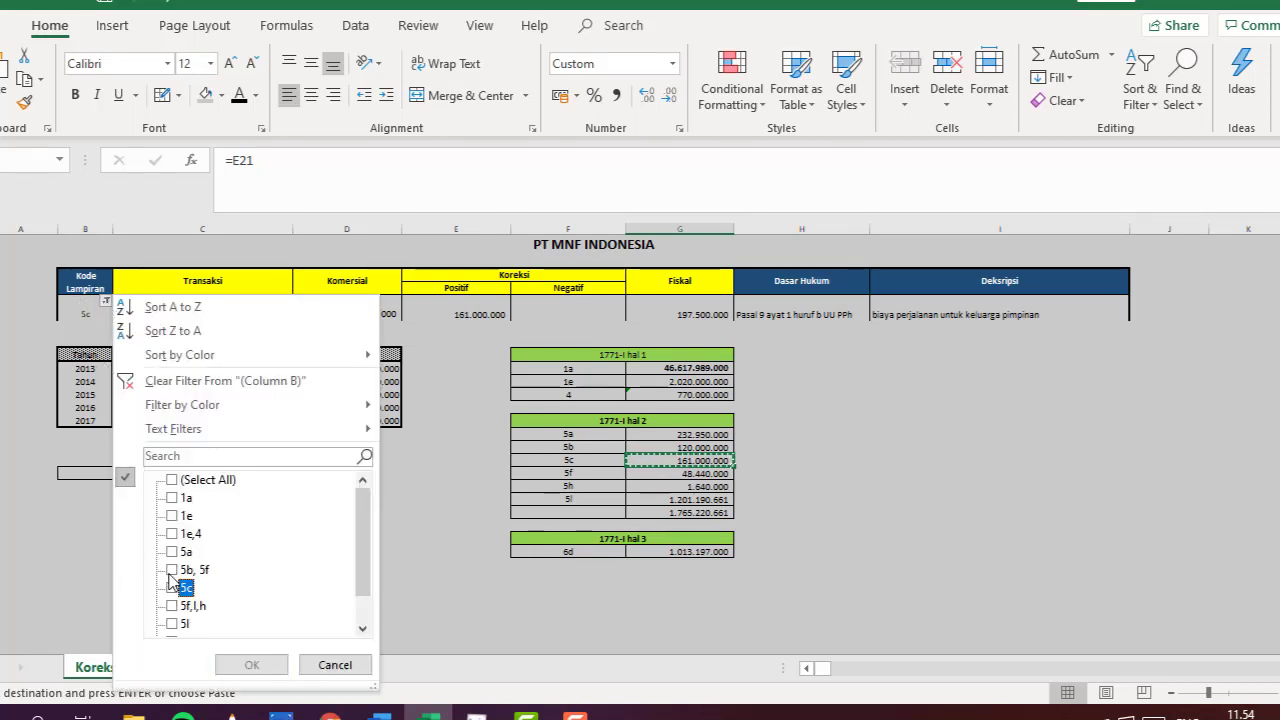
click(172, 570)
scroll(172, 580, down, 1)
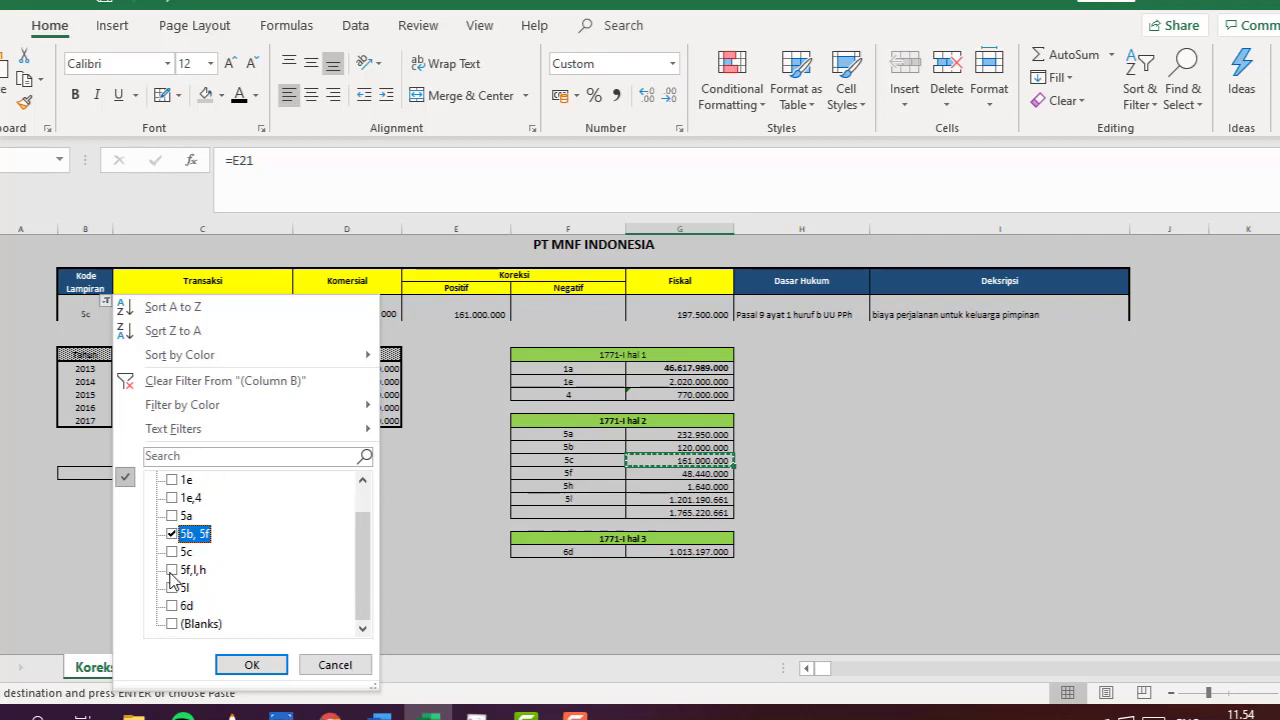
click(172, 571)
click(251, 664)
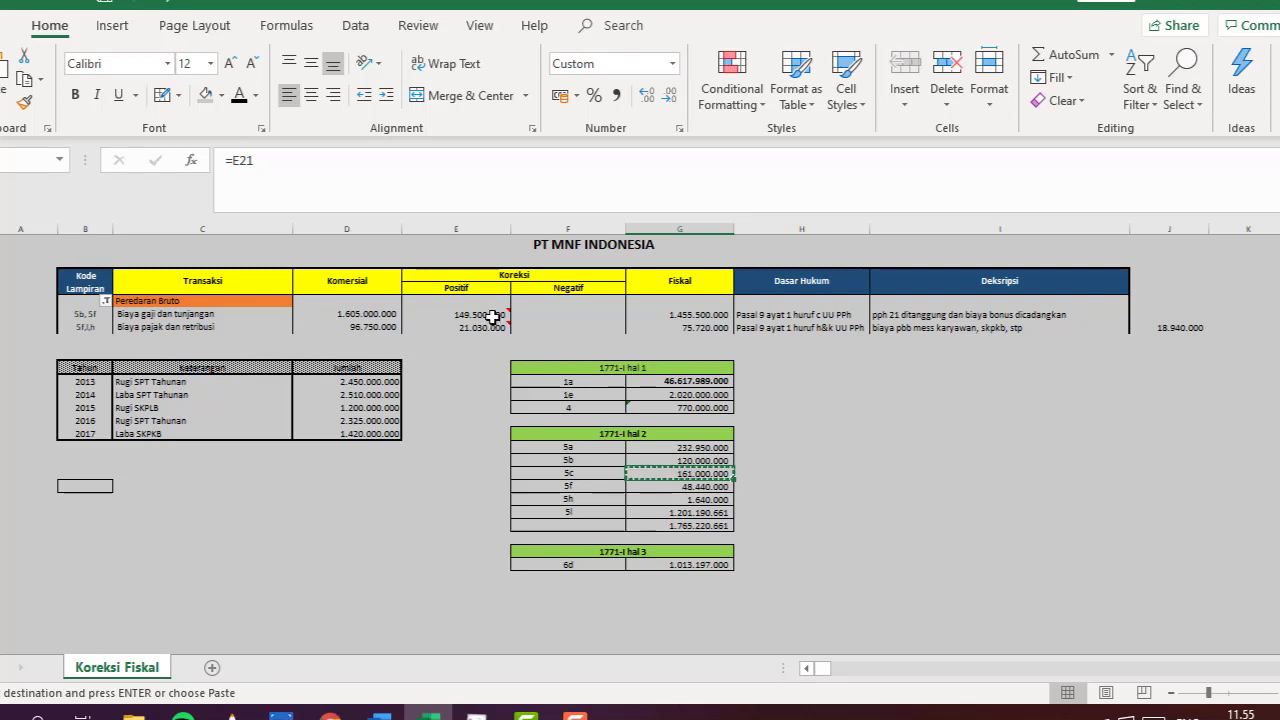
- Copy the 5f total from the Excel summary into item 5e, Harta Yang Dihibahkan, Bantuan, Atau Sumbangan, in e-SPT, entering 48.440.000
mouse_move(493, 310)
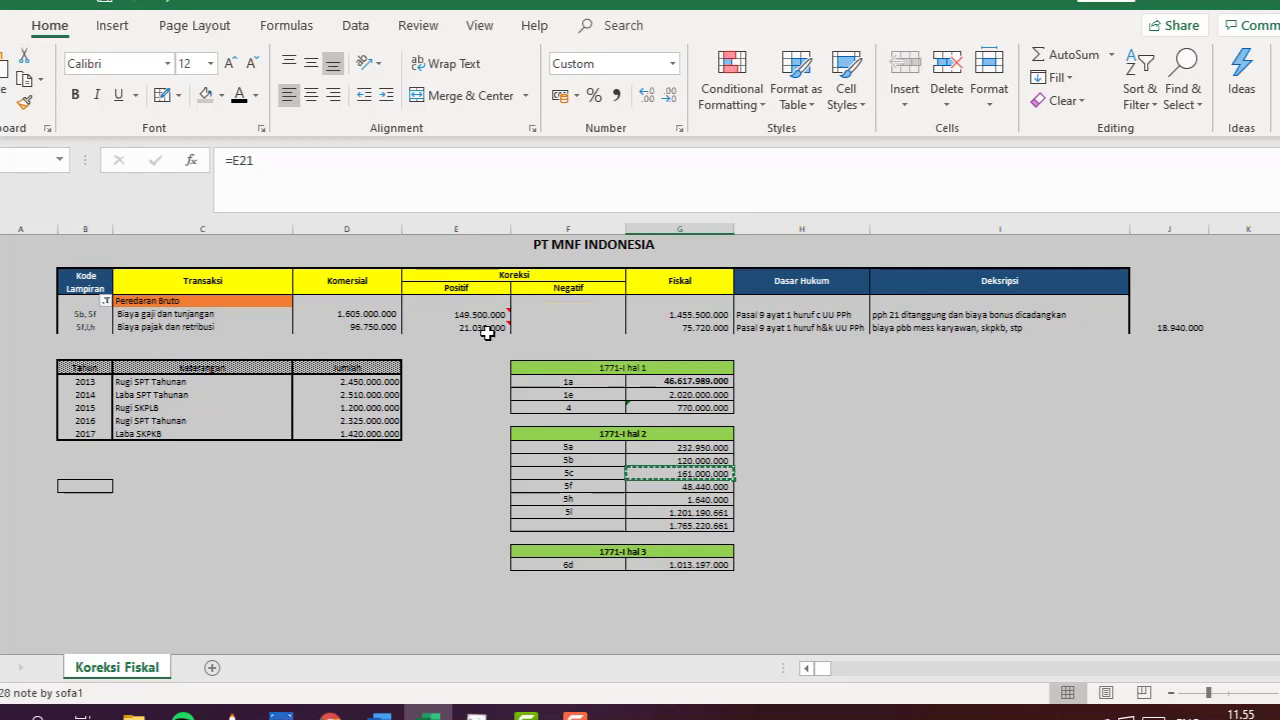
mouse_move(487, 333)
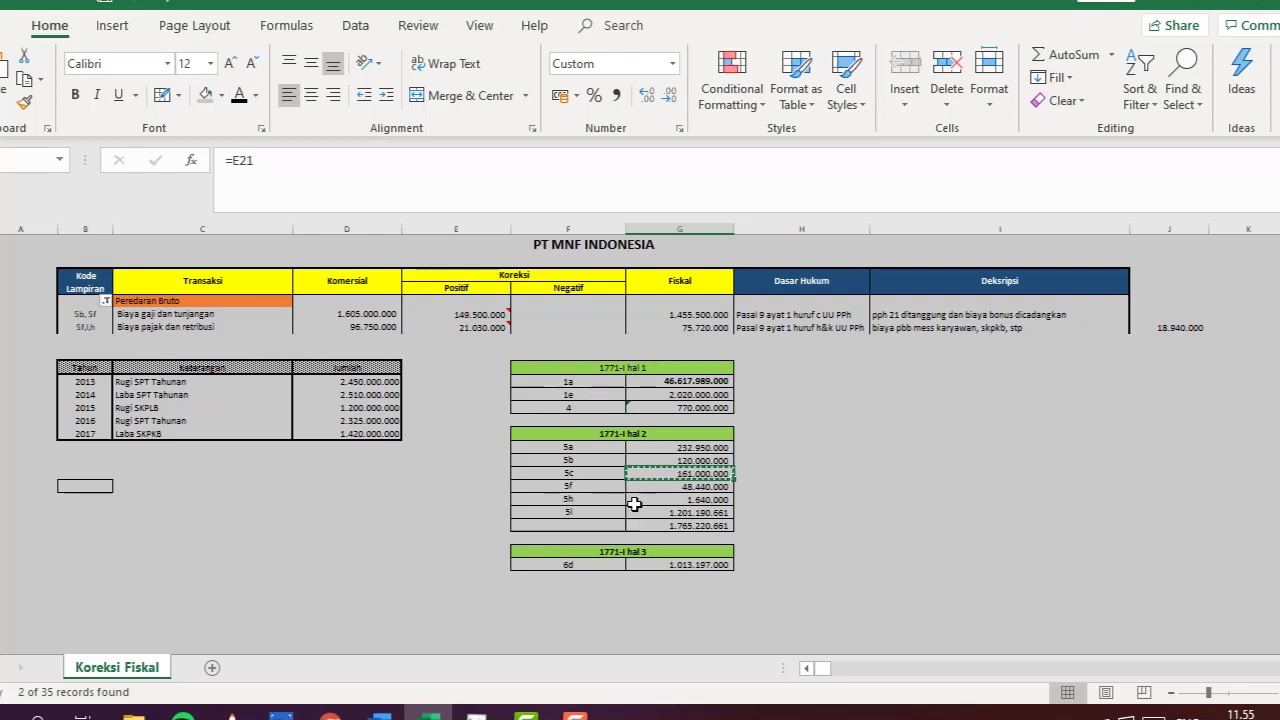
click(662, 487)
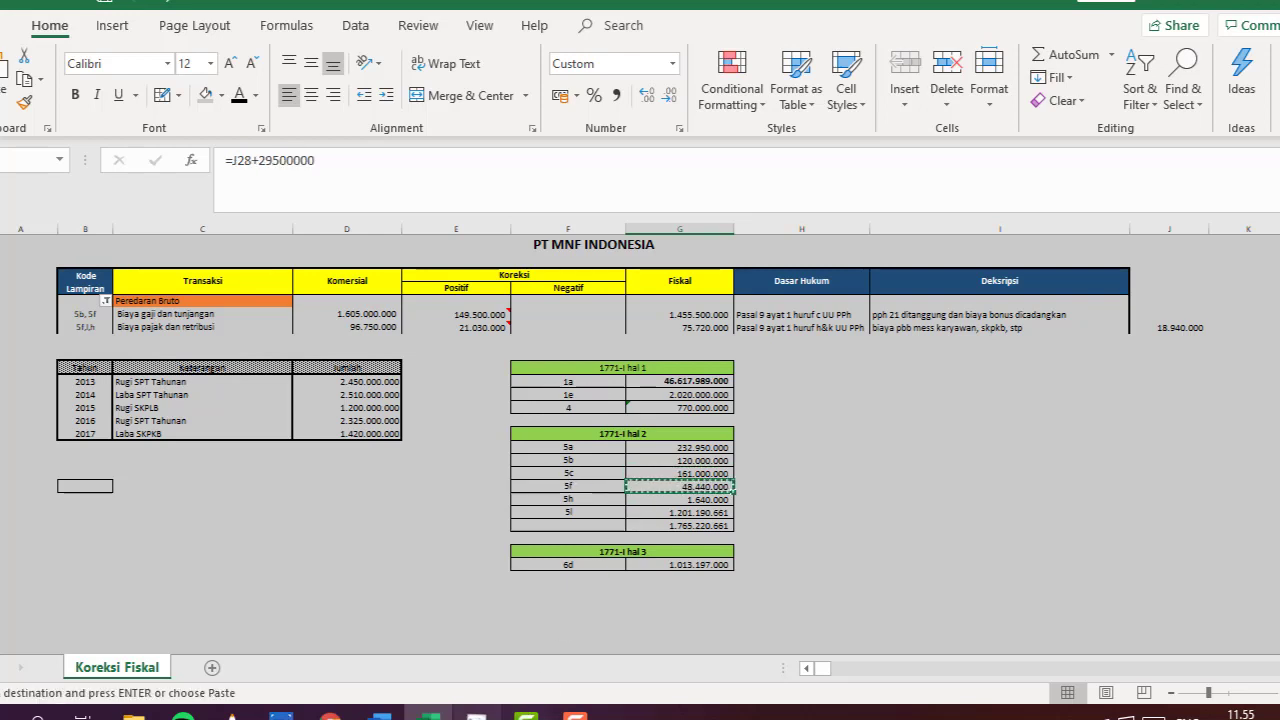
key(alt+Tab)
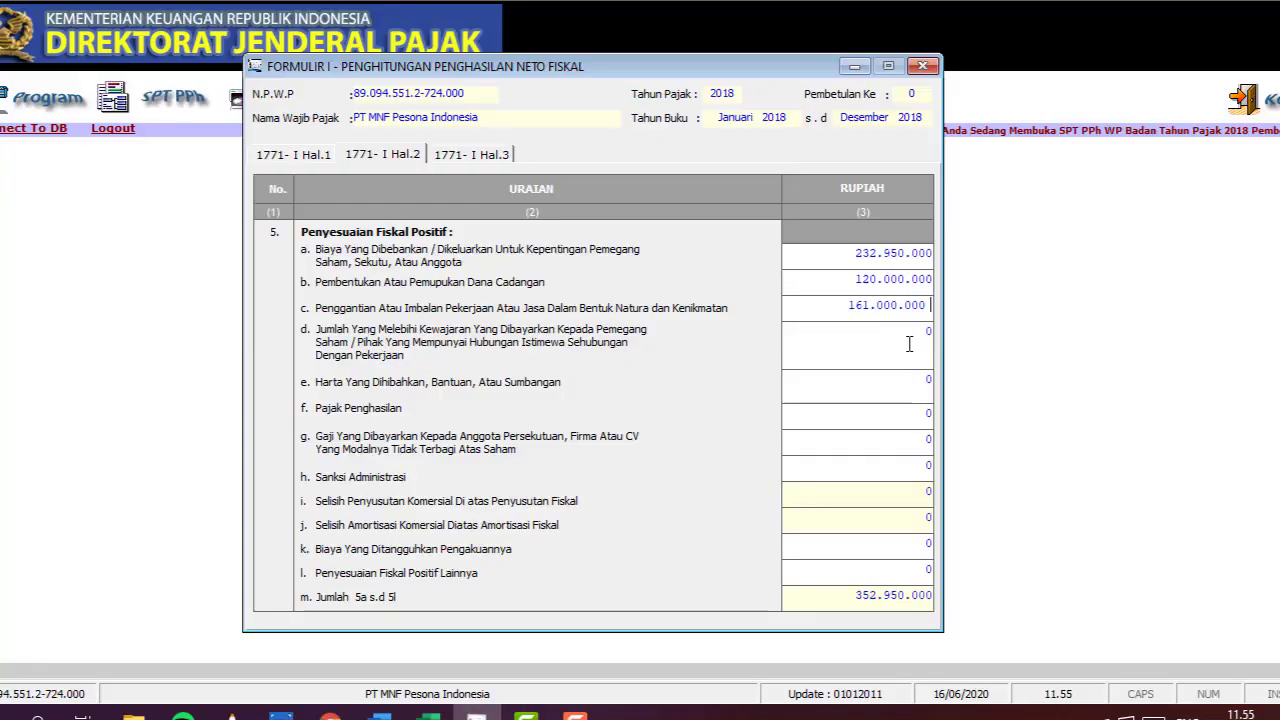
click(928, 387)
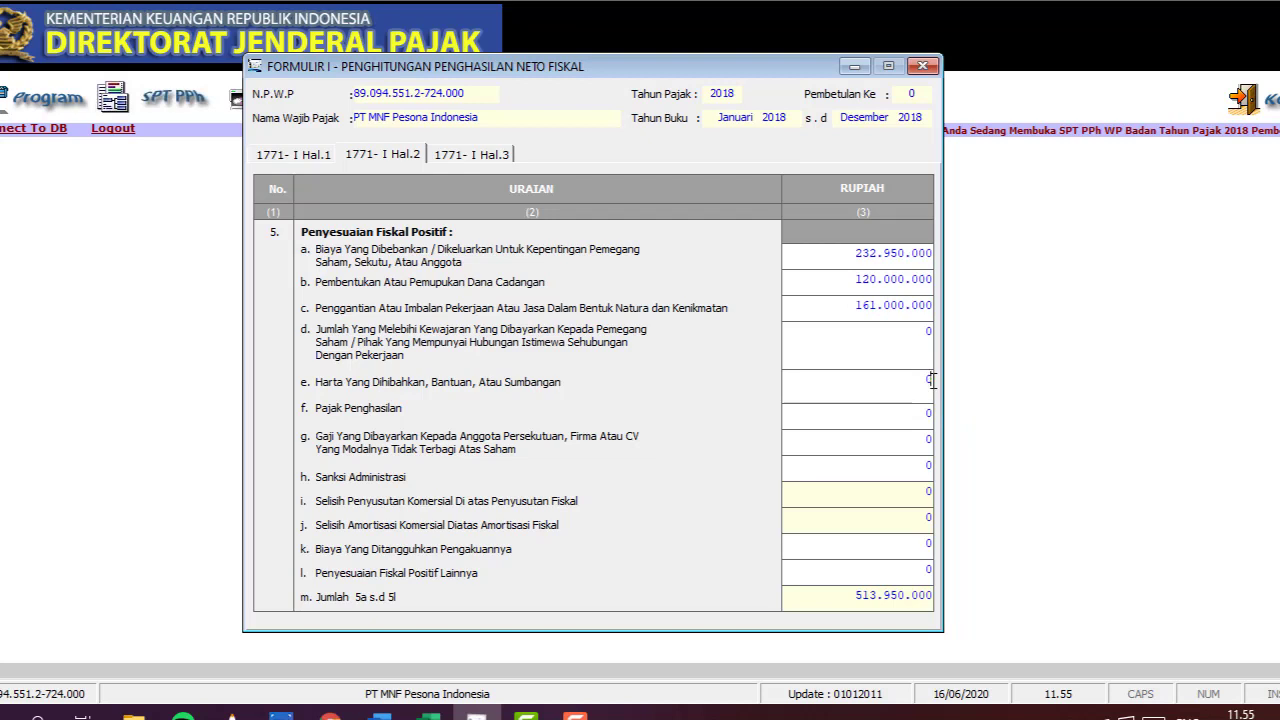
right_click(913, 387)
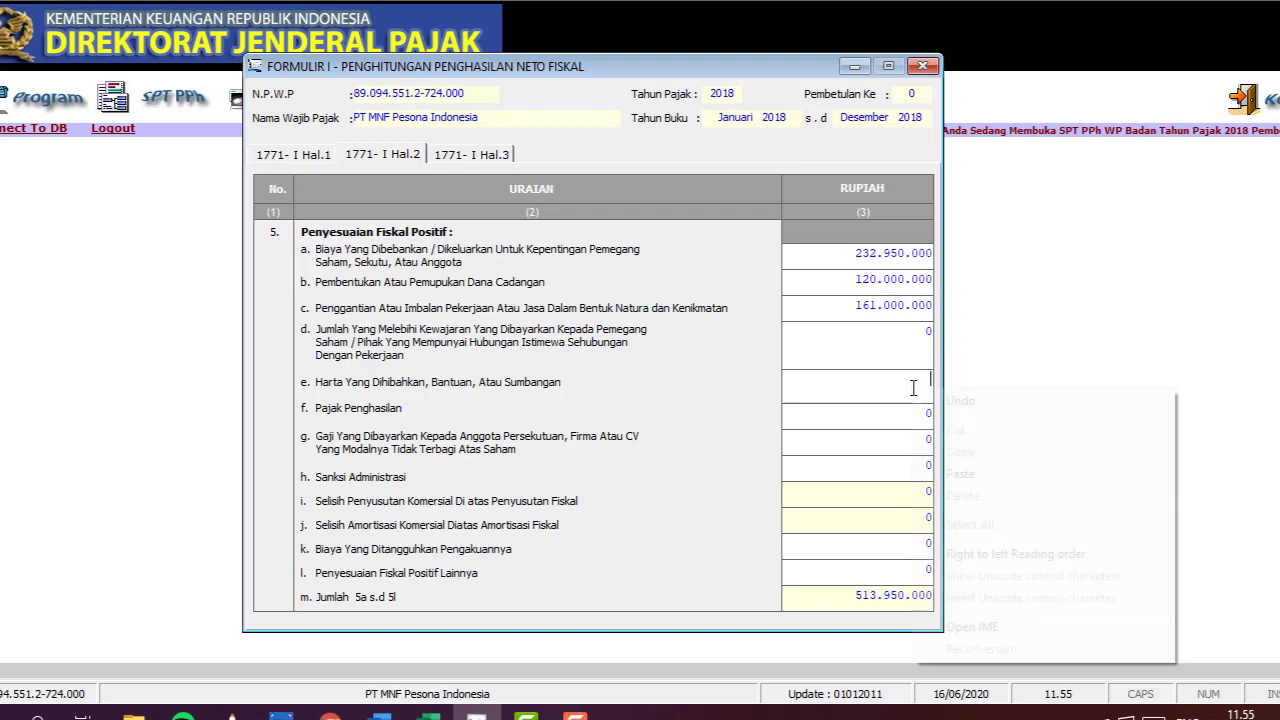
click(960, 474)
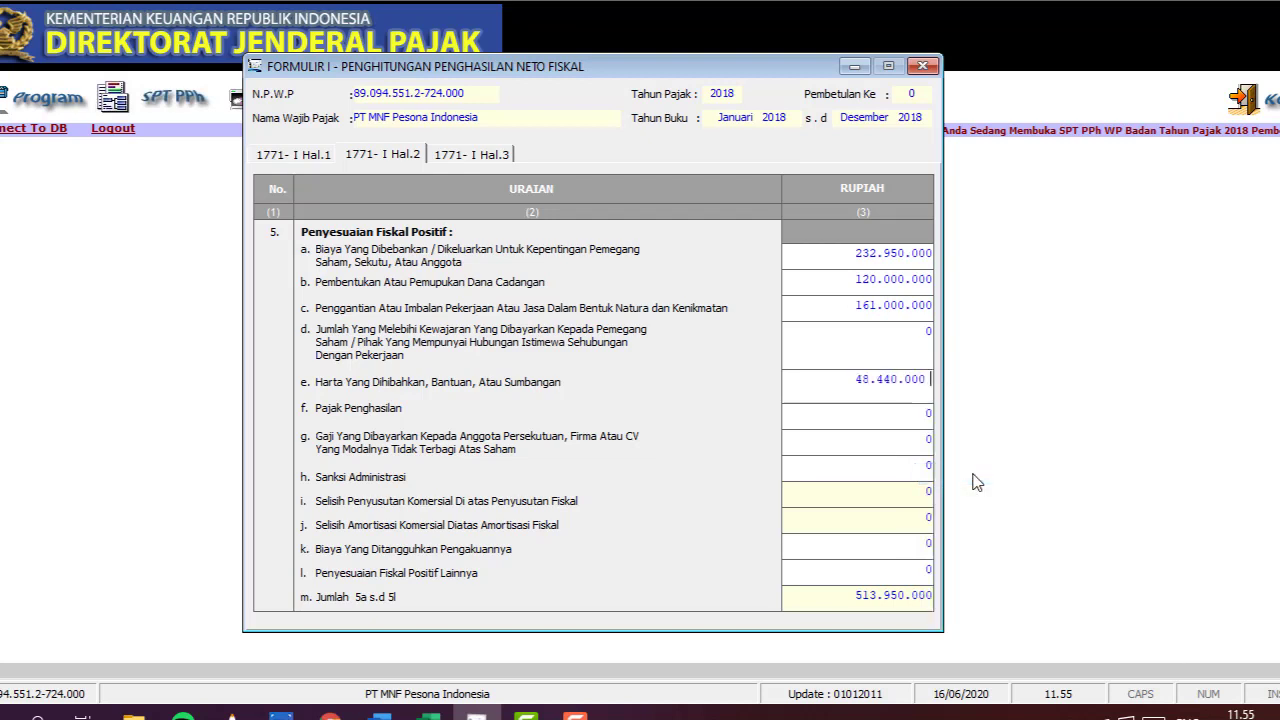
click(919, 444)
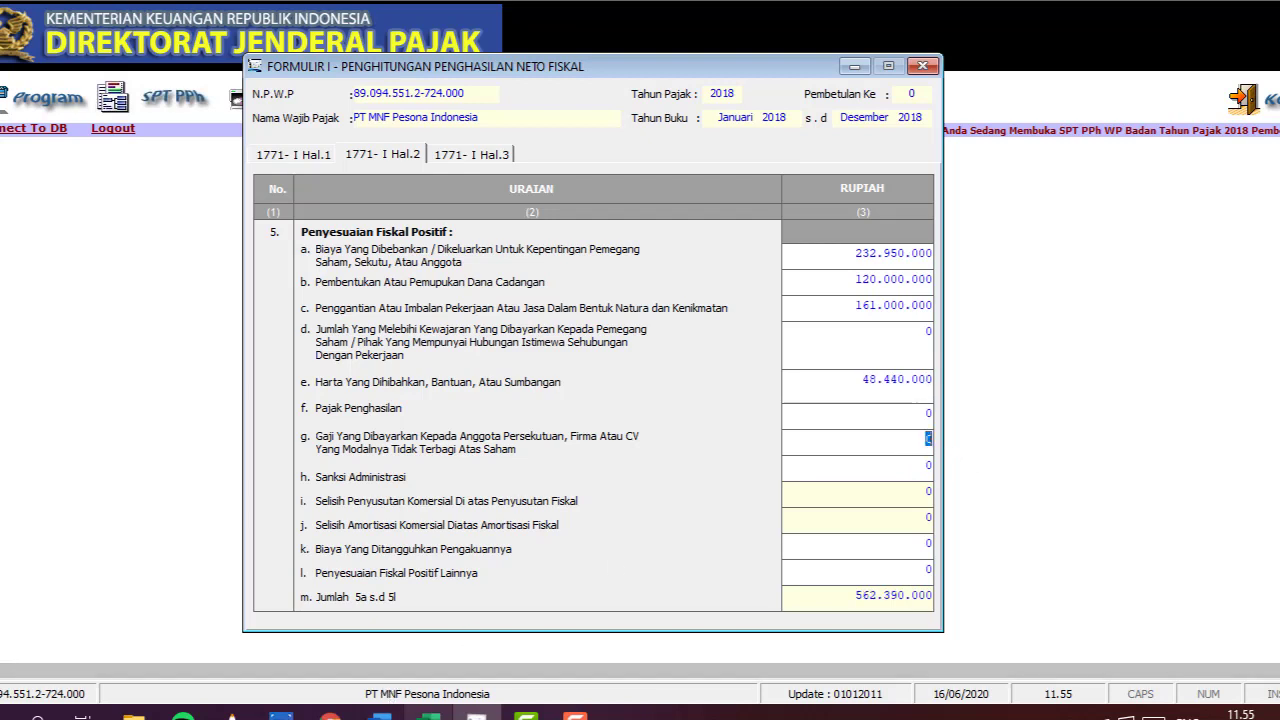
- Switch back to Excel and select the 5h code in the 1771-I hal 2 summary
click(428, 714)
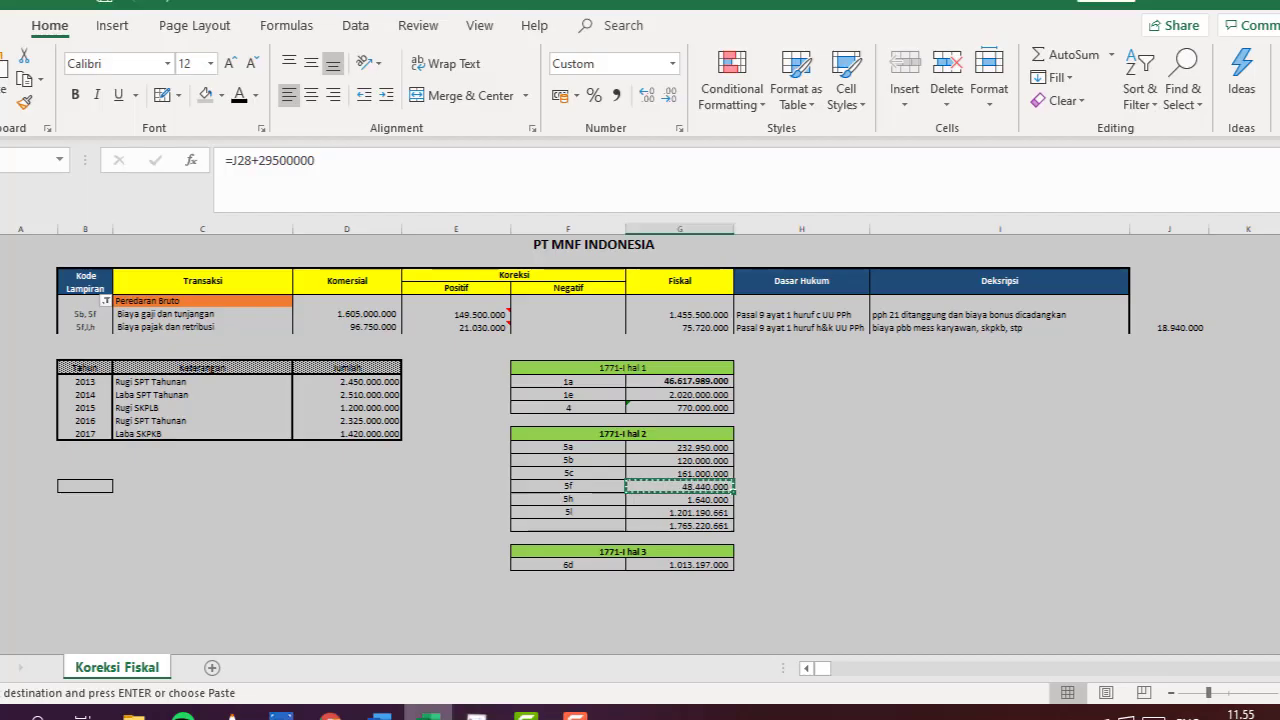
click(568, 499)
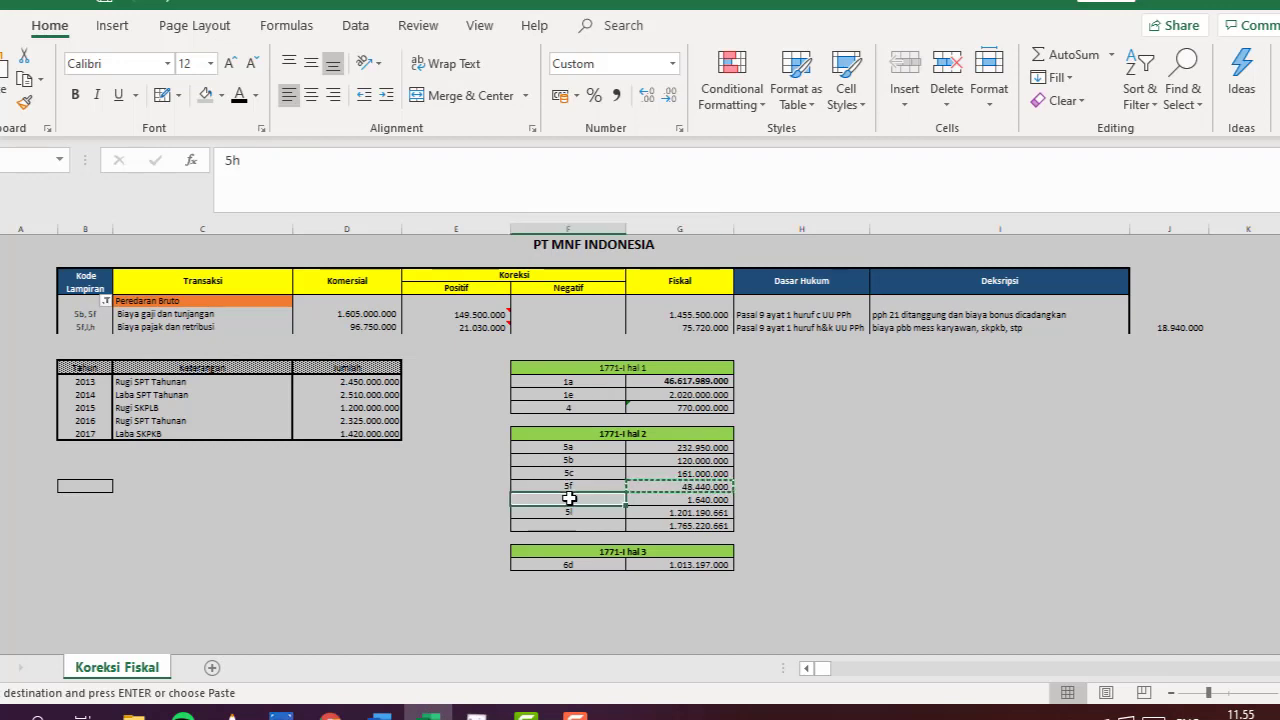
click(106, 301)
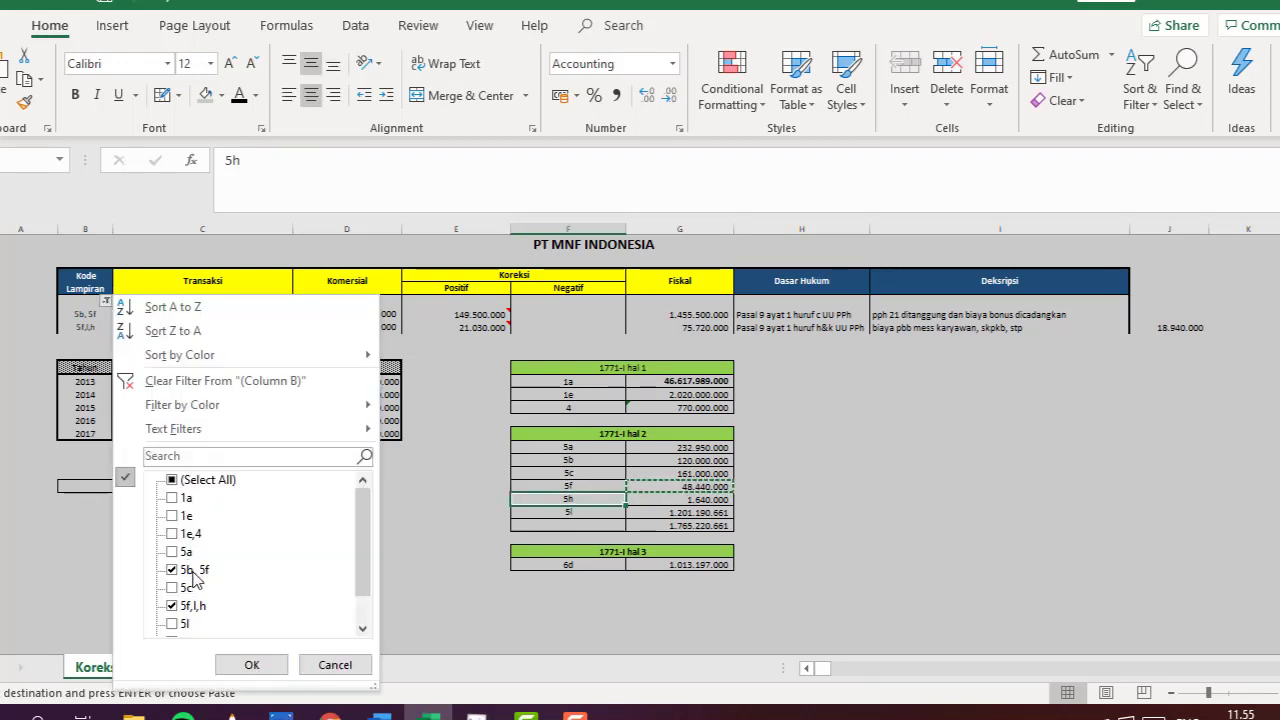
scroll(193, 580, down, 2)
click(457, 580)
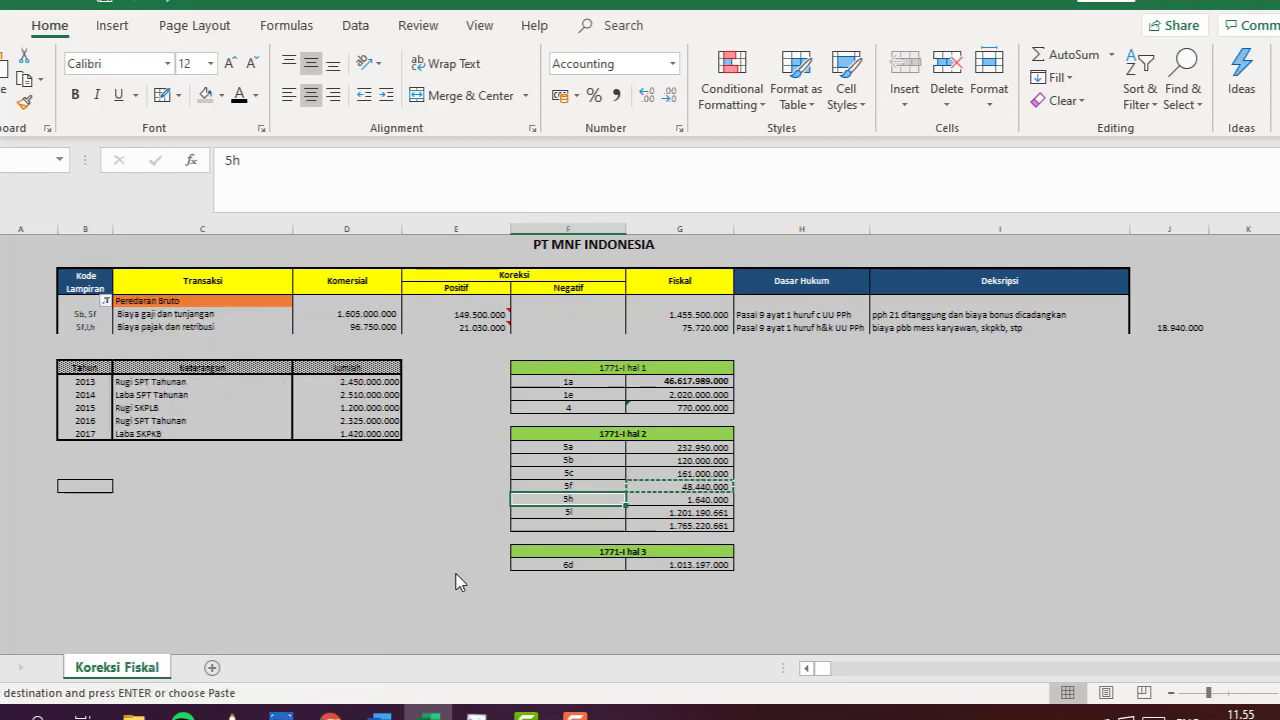
- Copy the 5h total from the Excel summary into item 5h, Sanksi Administrasi, on page 2 in e-SPT, entering 1.640.000
mouse_move(502, 328)
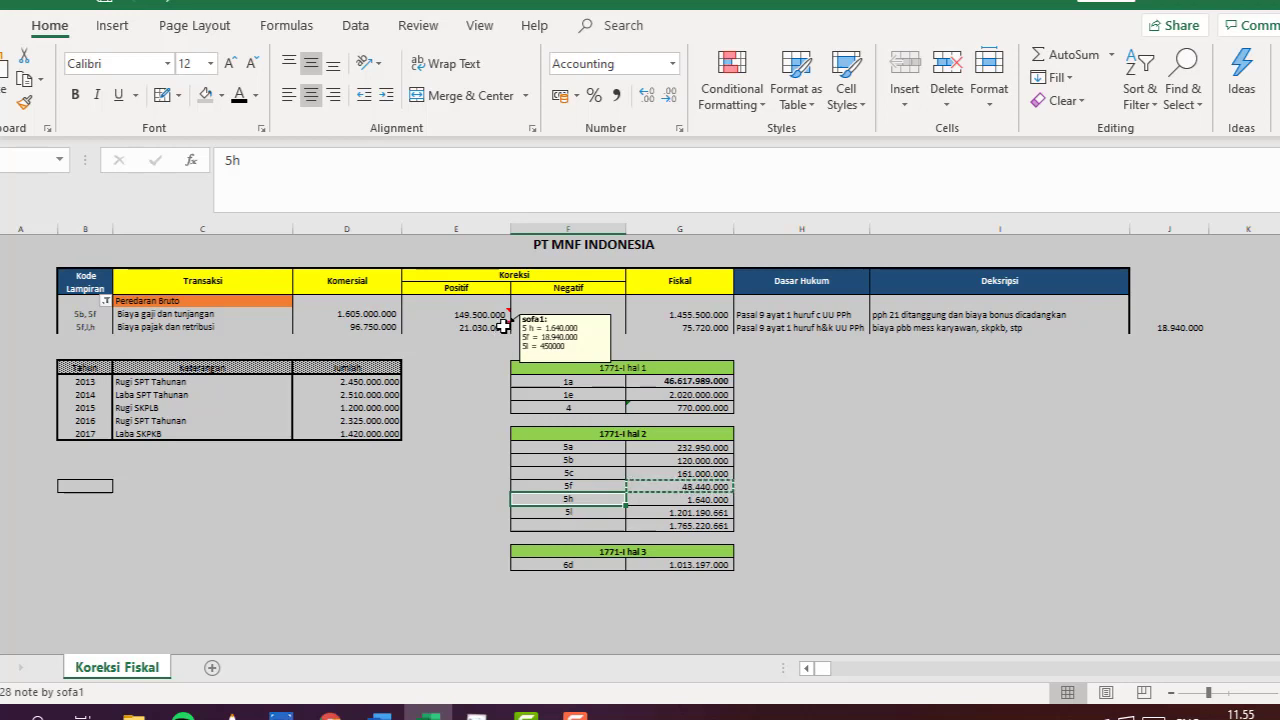
click(712, 498)
key(ctrl+c)
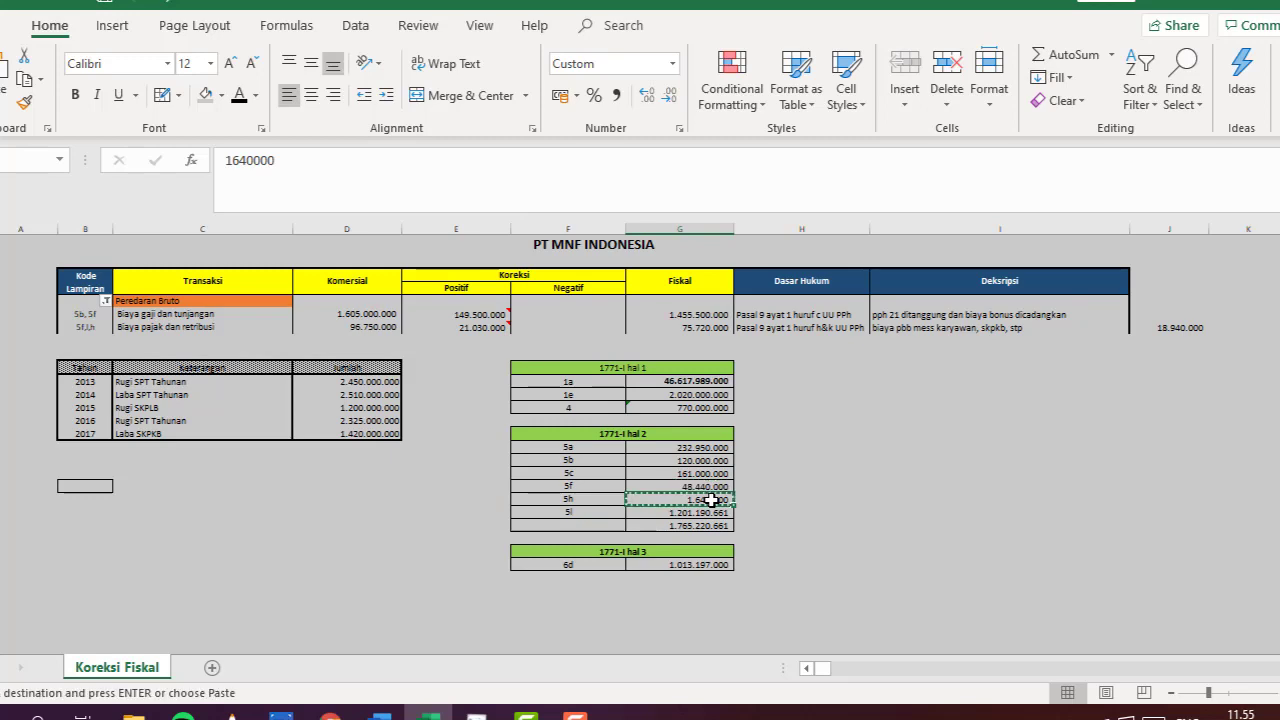
mouse_move(380, 714)
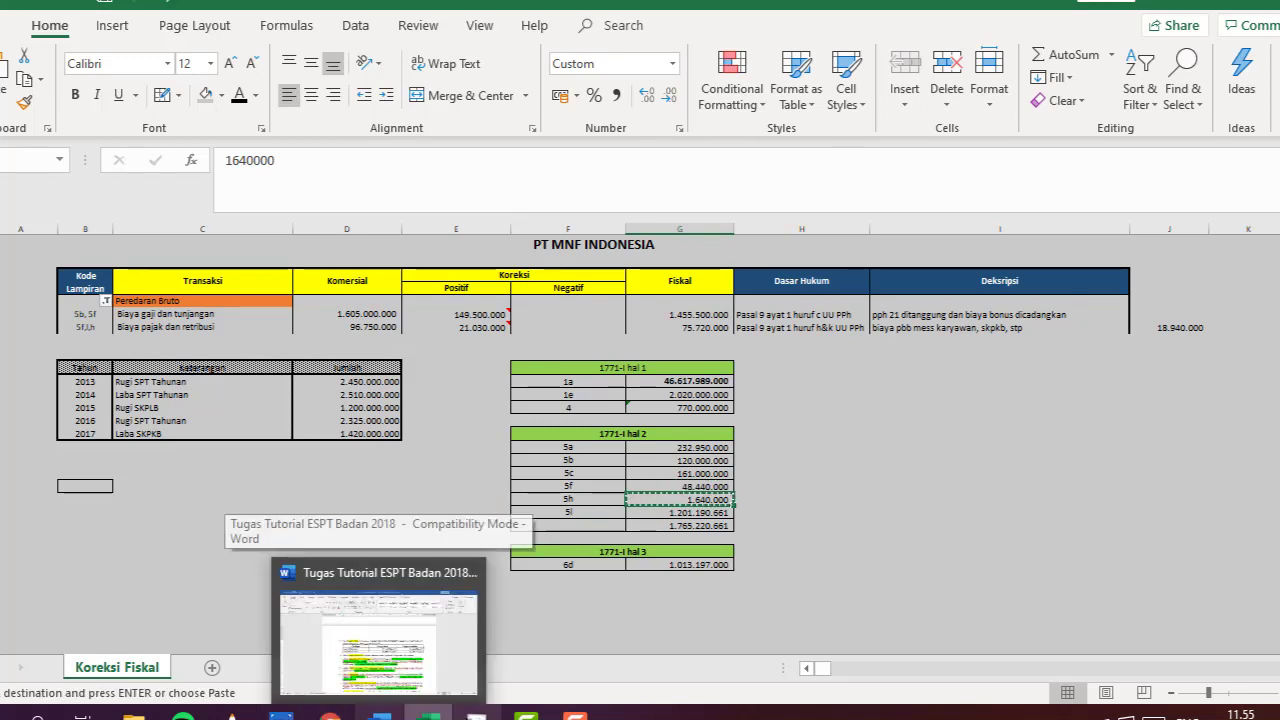
click(476, 714)
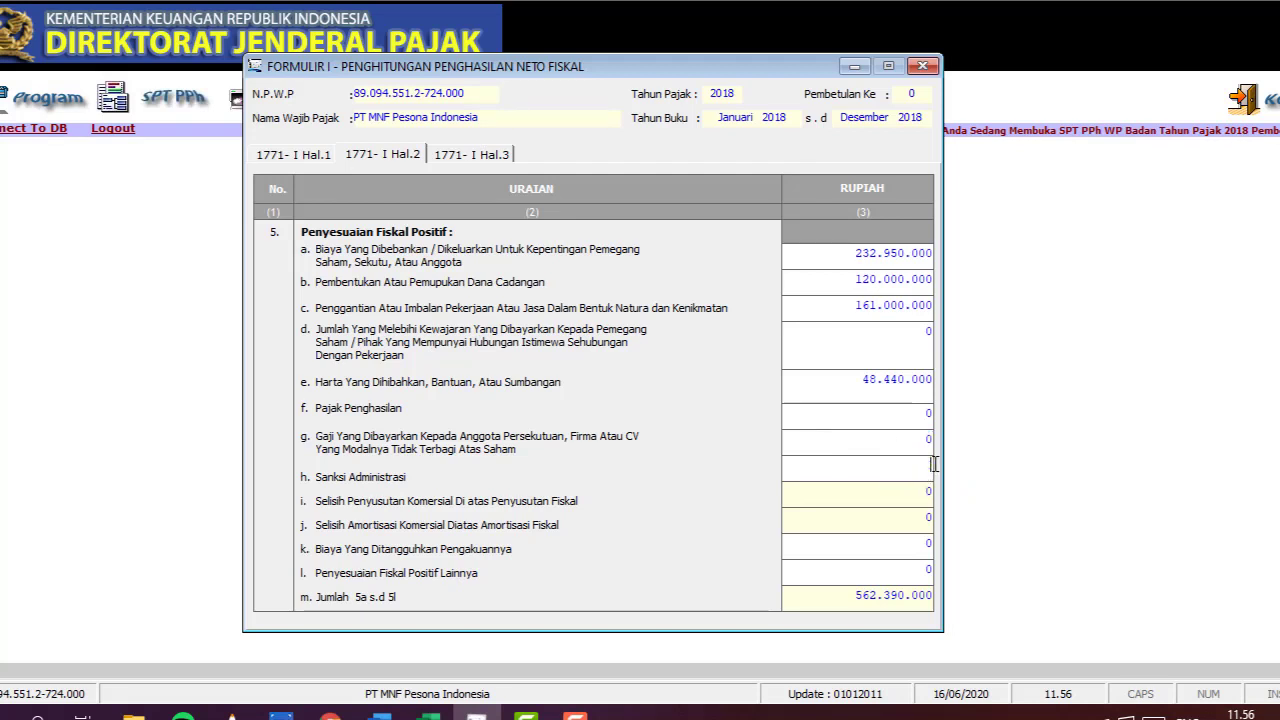
right_click(910, 467)
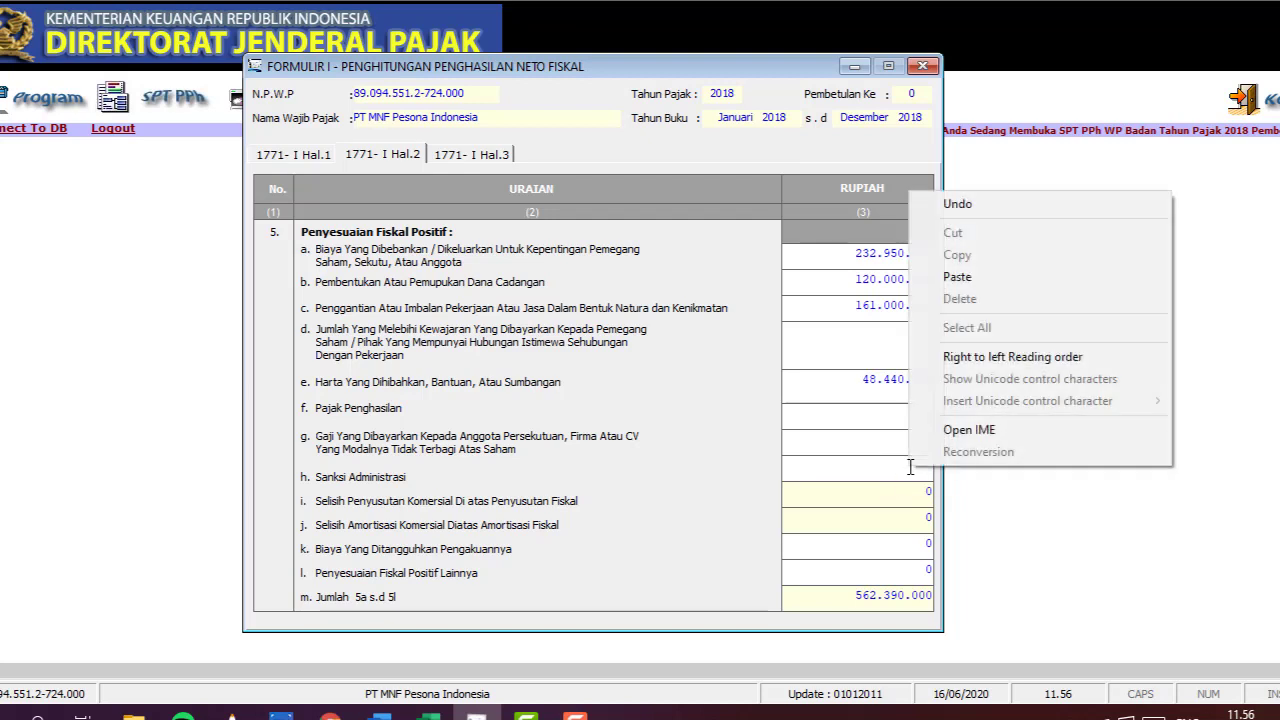
click(1003, 288)
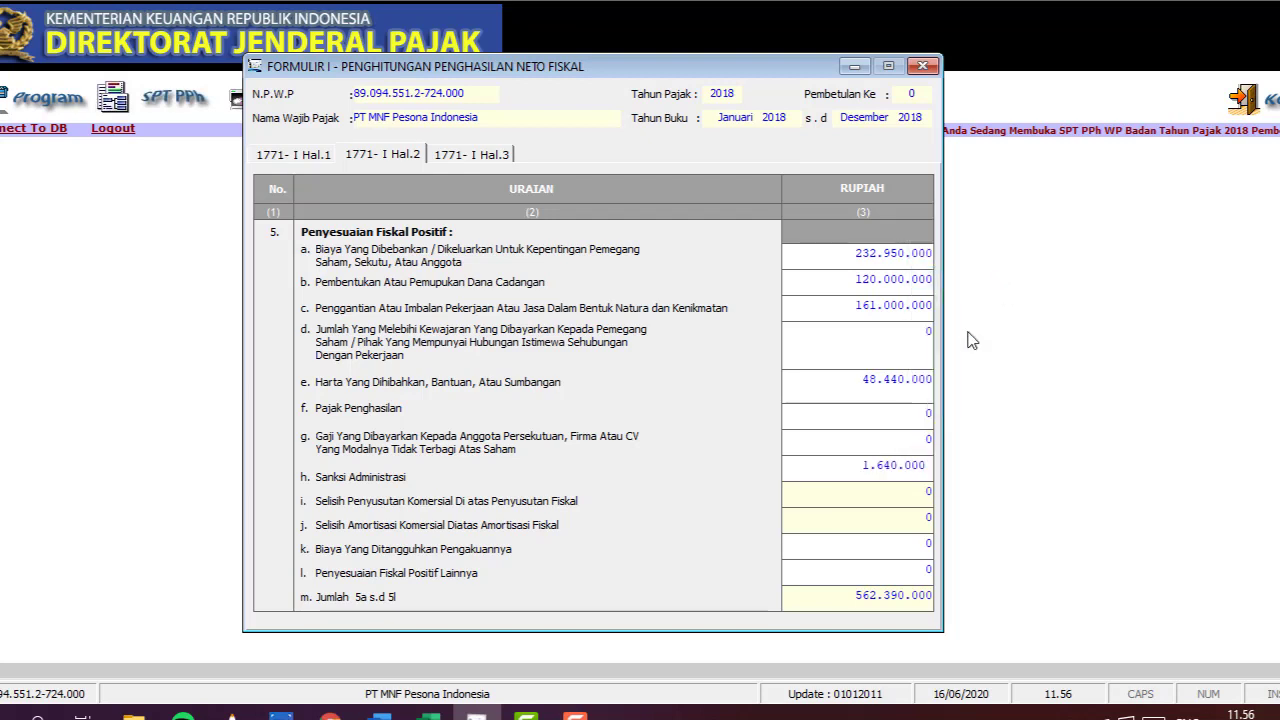
click(928, 566)
- Return to Excel and change the Kode Lampiran filter to the codes 5f,l,h and 5l
click(432, 712)
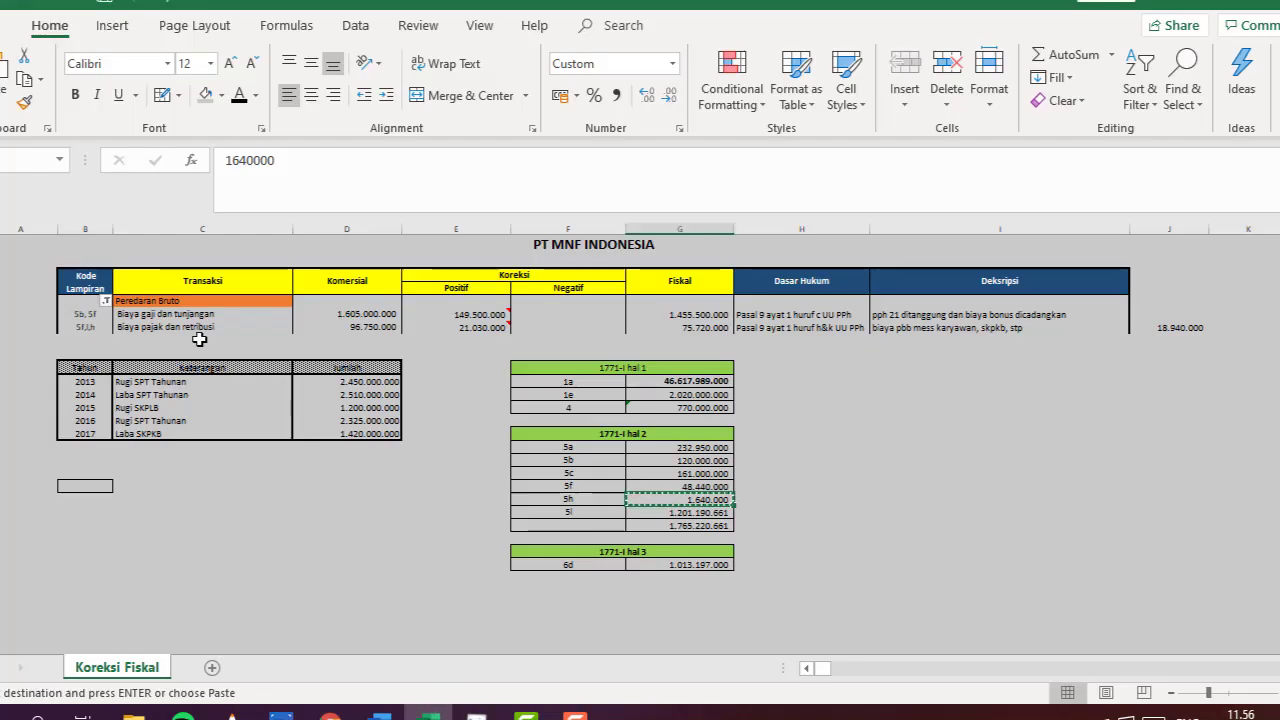
click(106, 301)
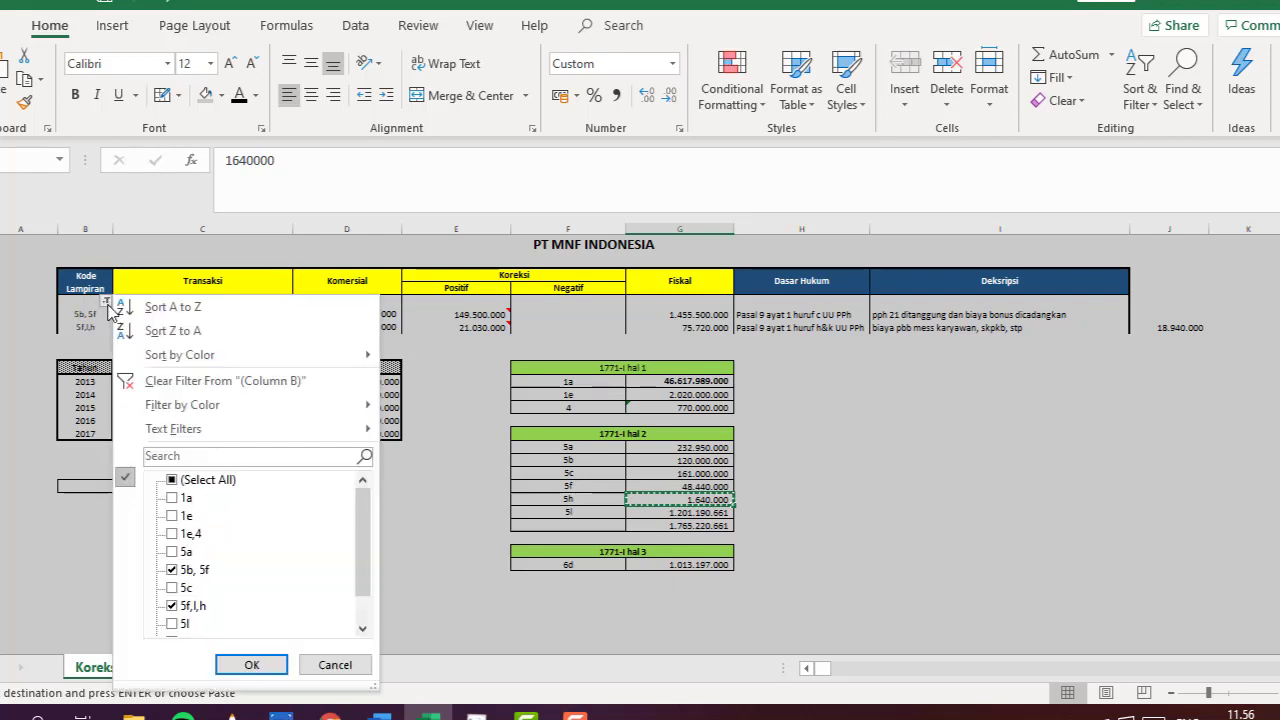
scroll(266, 623, down, 1)
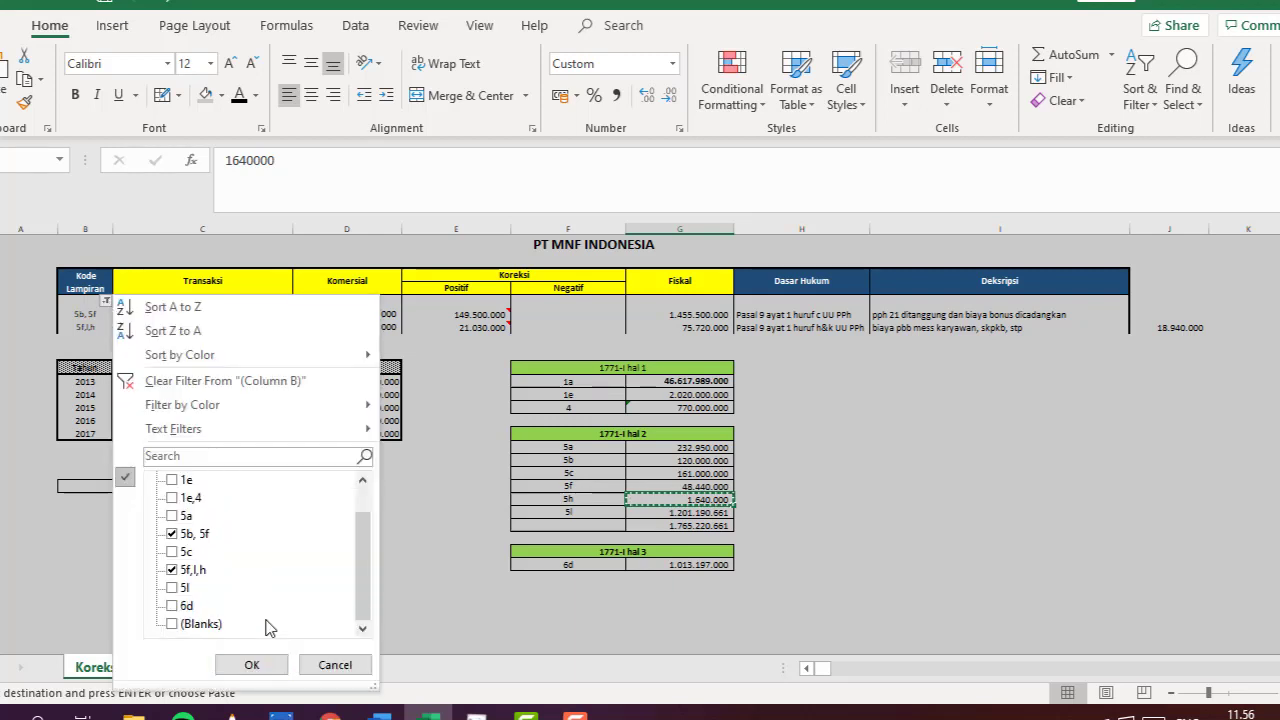
click(175, 536)
click(184, 588)
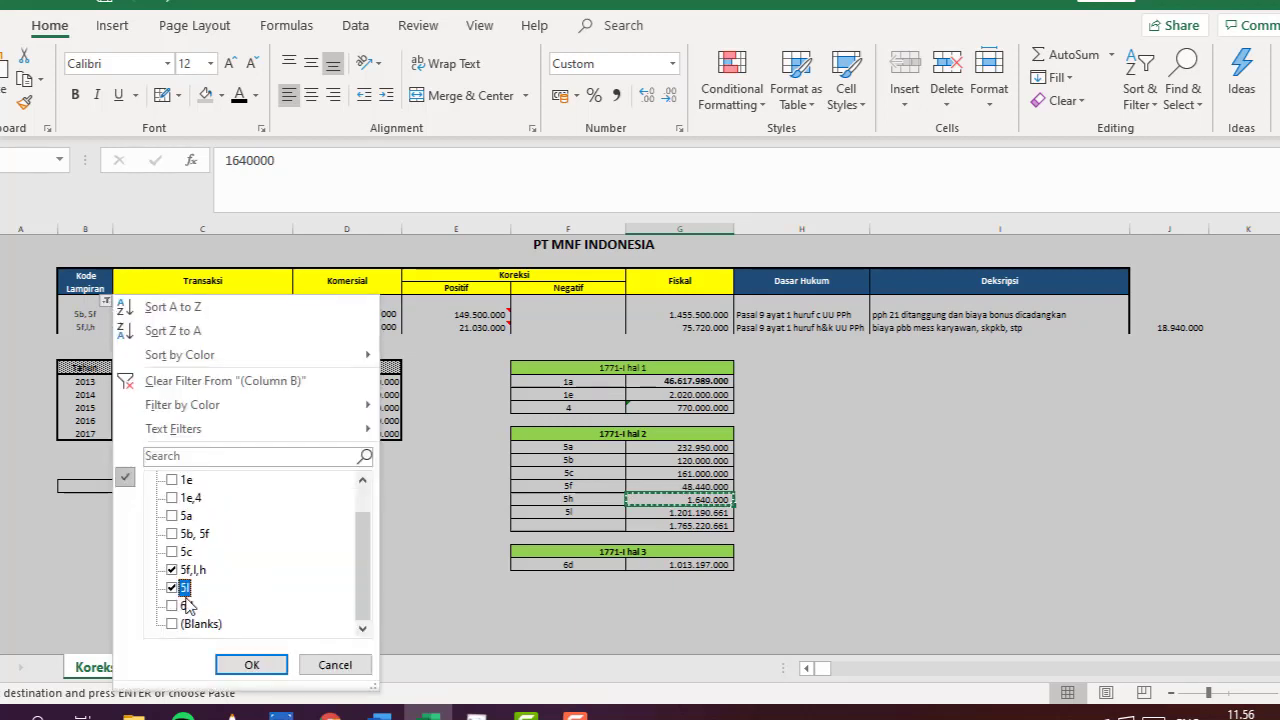
click(251, 664)
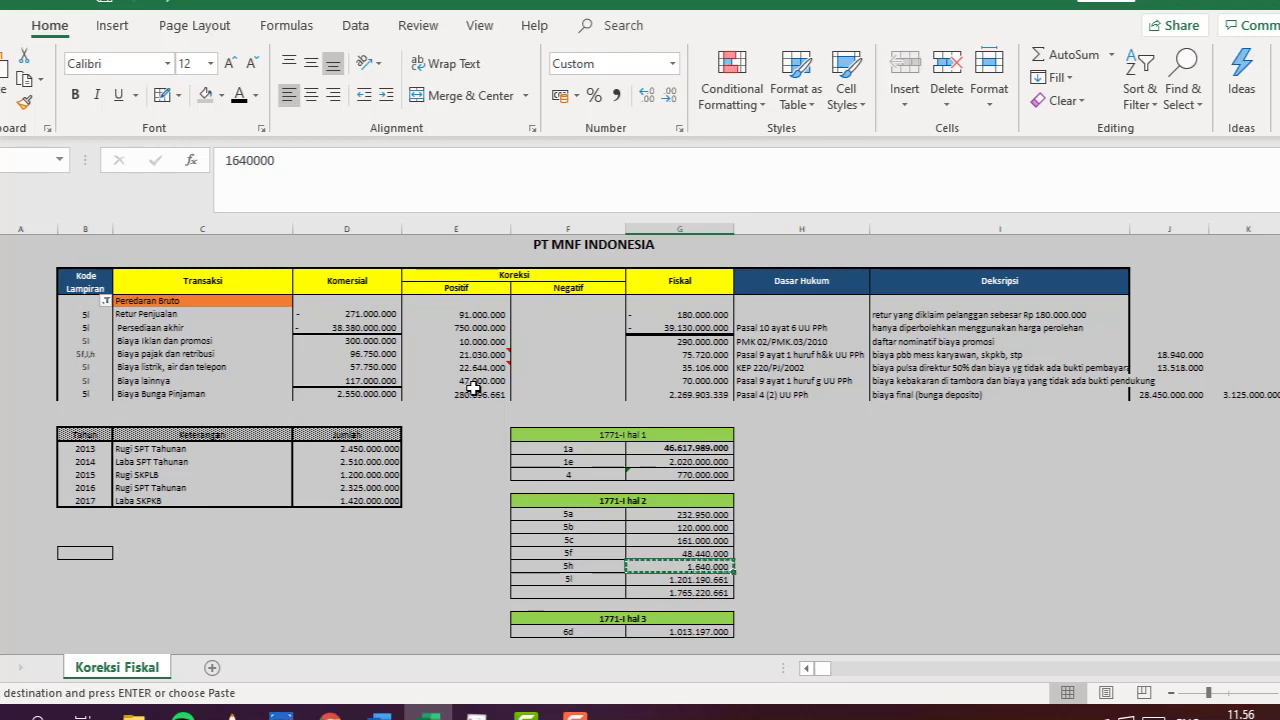
- Copy the 5l total from the Excel summary into item 5l, Penyesuaian Fiskal Positif Lainnya, in e-SPT, entering 1.201.190.661
mouse_move(490, 355)
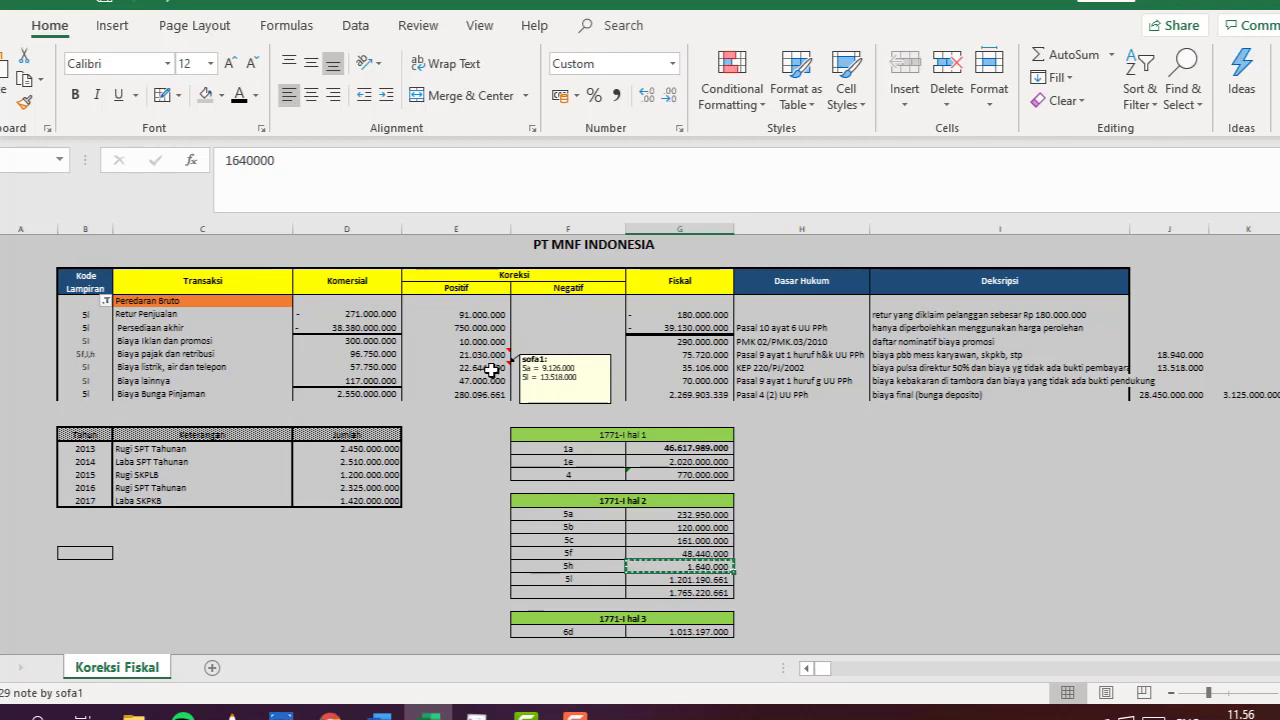
click(664, 592)
click(680, 578)
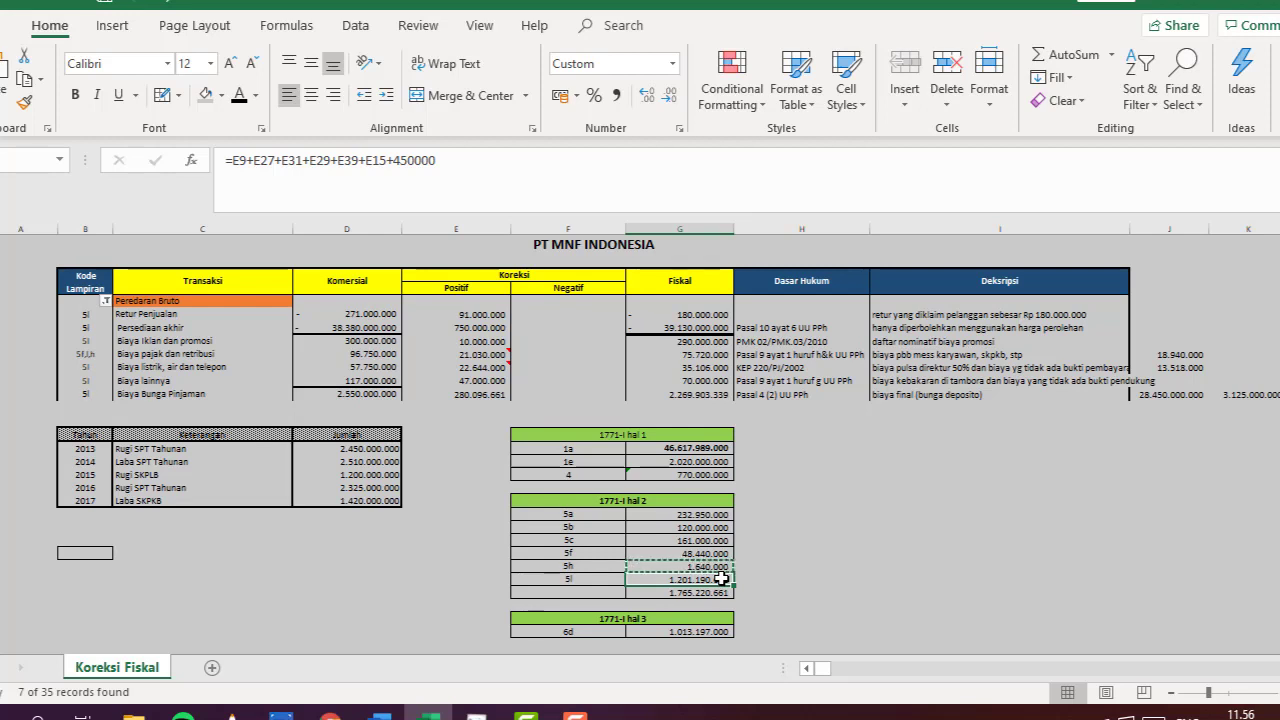
key(ctrl+c)
key(alt+Tab)
right_click(932, 570)
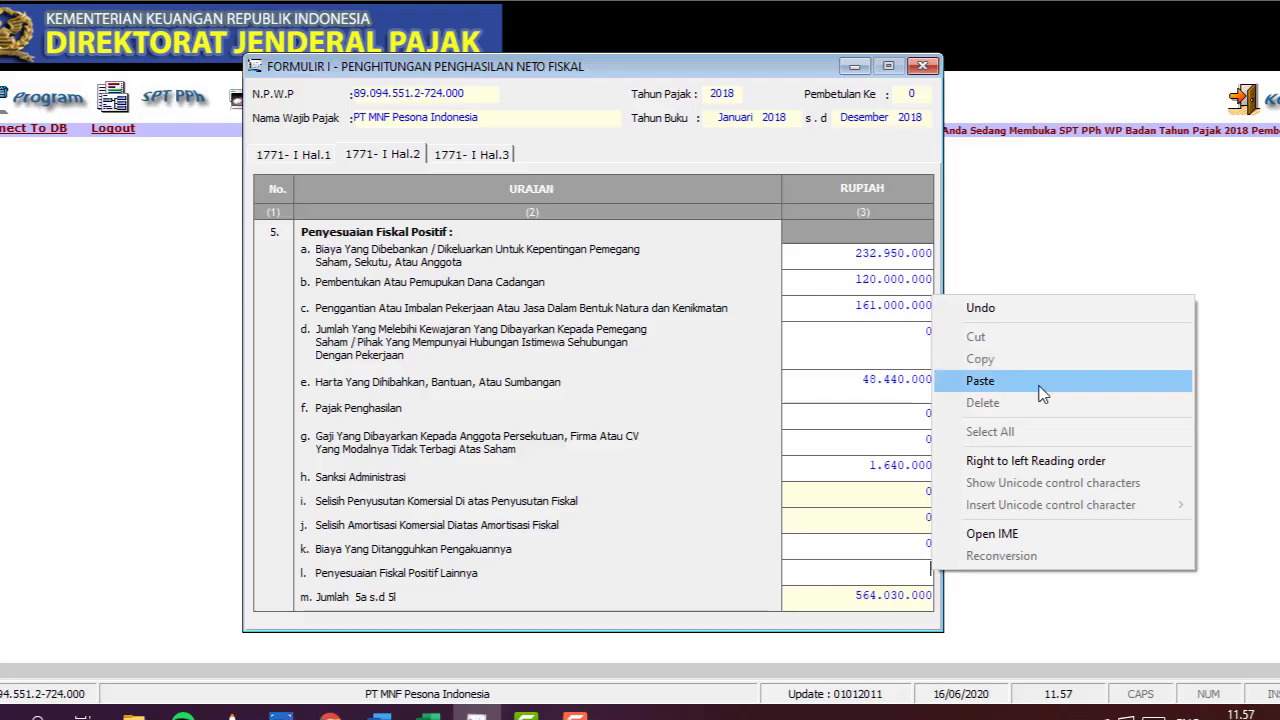
click(1040, 390)
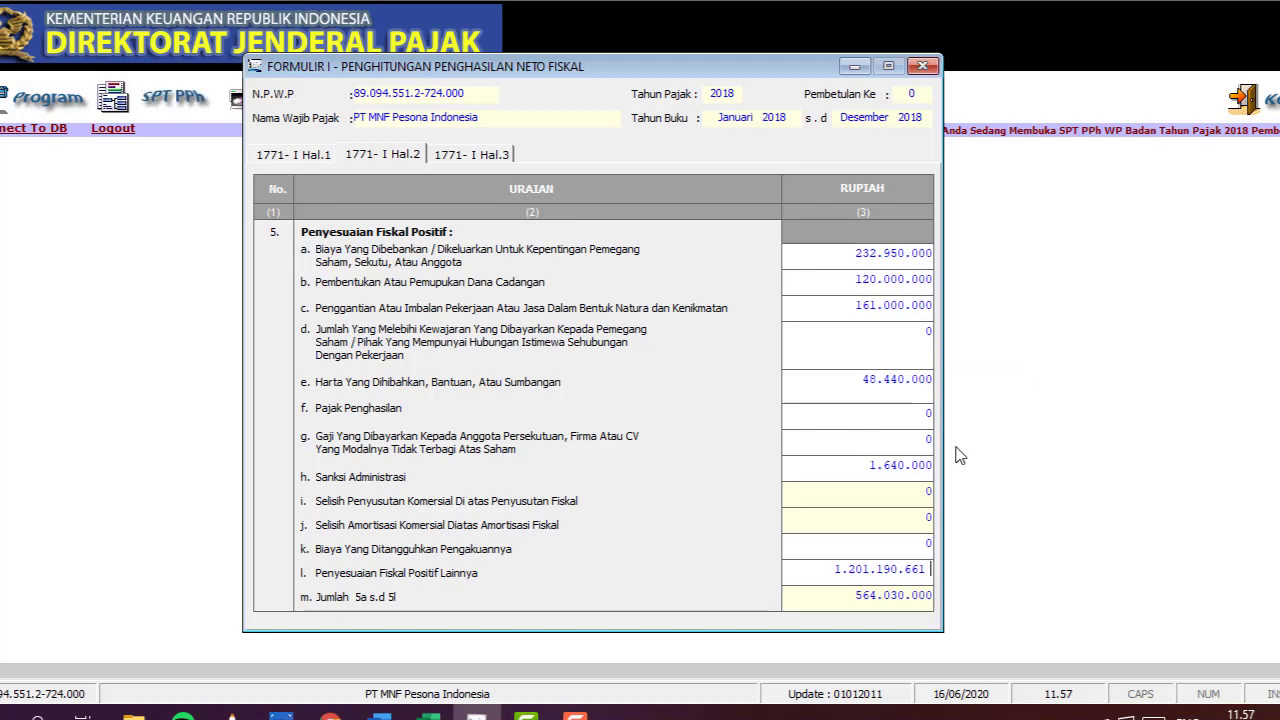
key(Return)
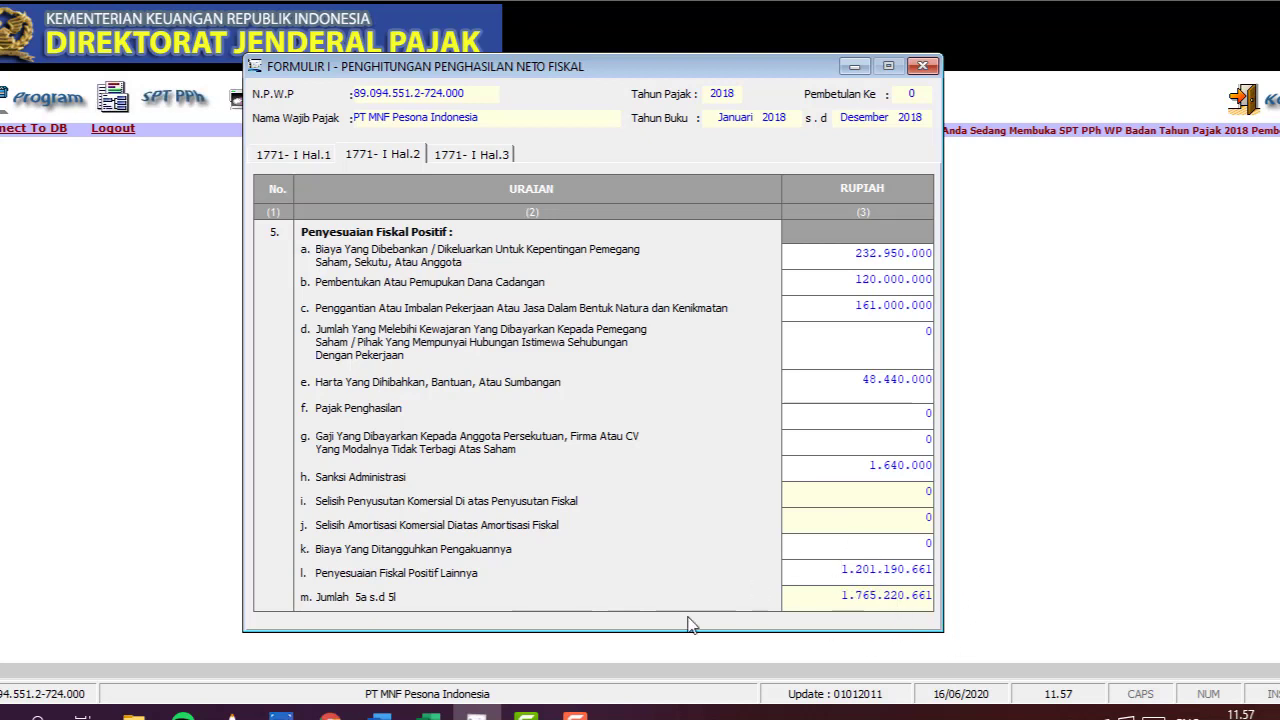
- Return to Excel, show all Kode Lampiran codes and check the total of the positive corrections in the Laba Neto row
click(429, 717)
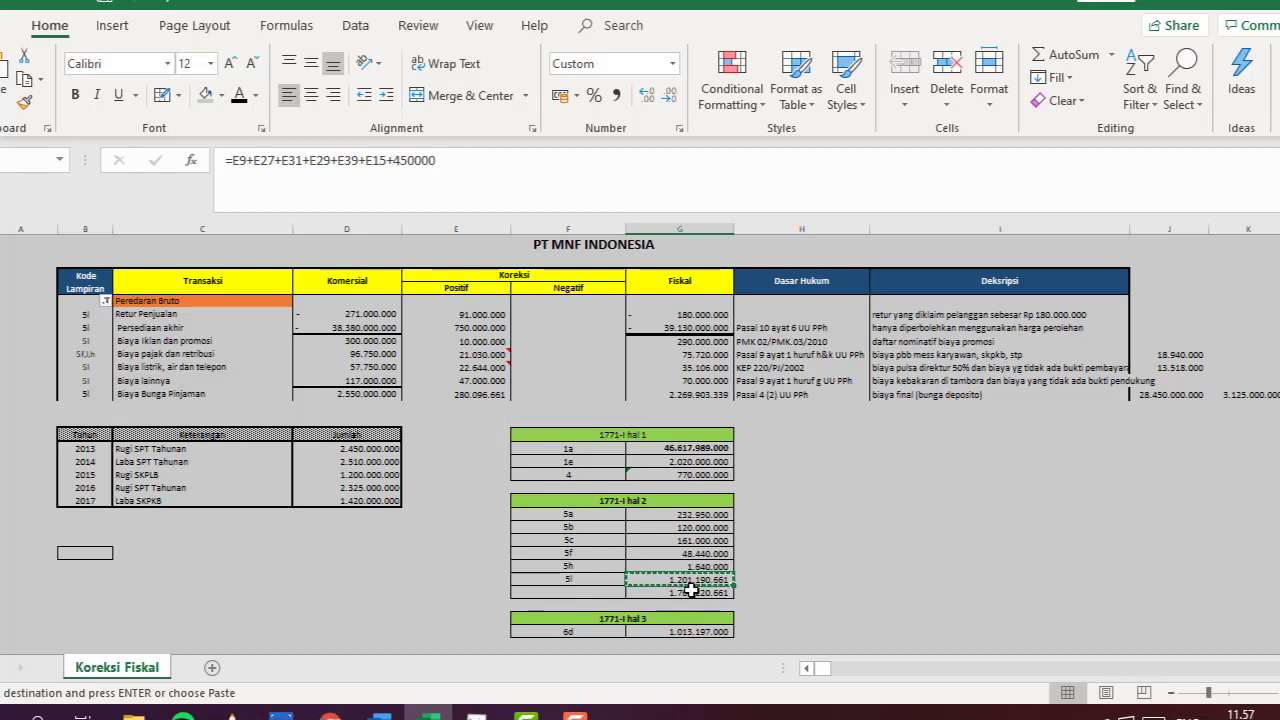
click(106, 301)
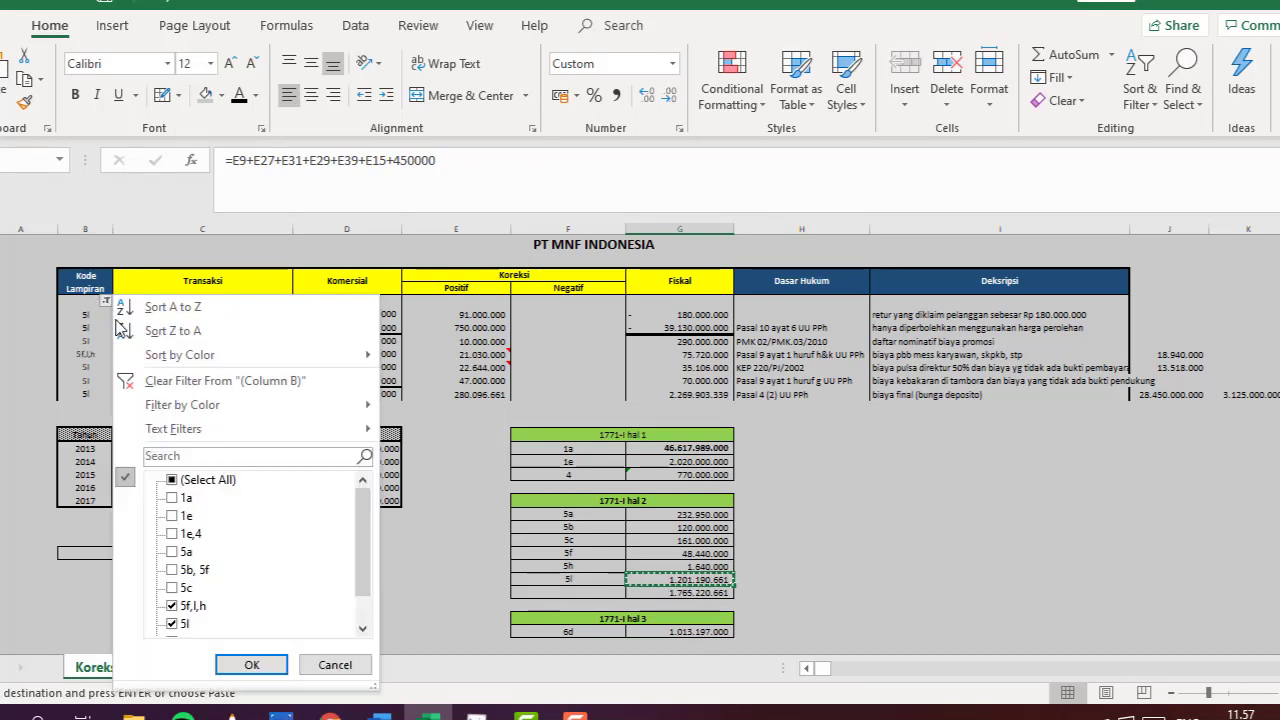
click(172, 480)
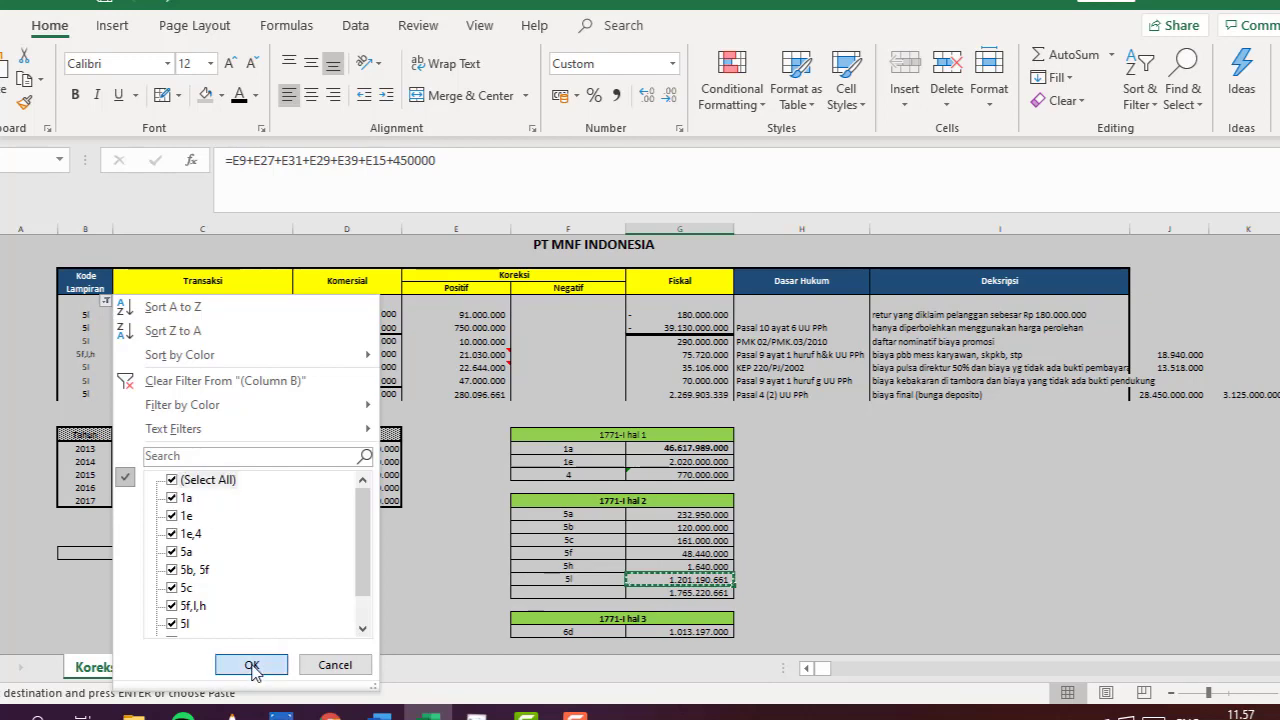
click(252, 665)
scroll(457, 487, down, 5)
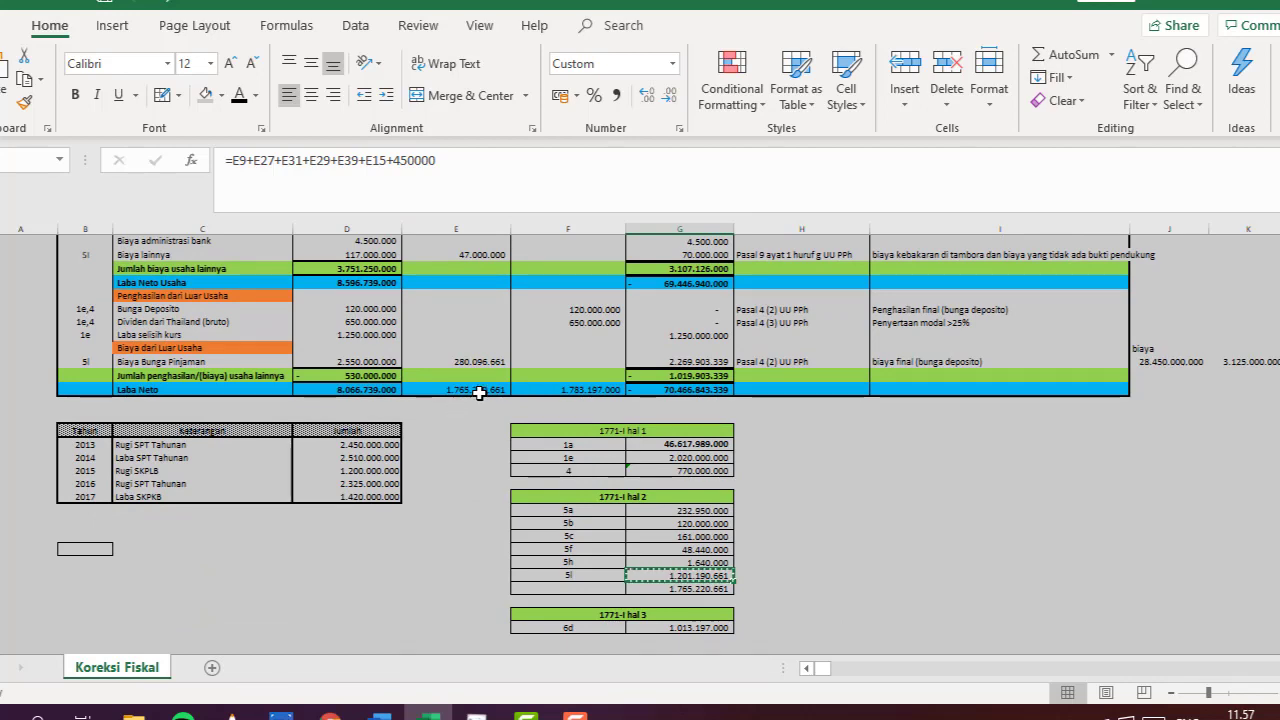
scroll(479, 393, up, 10)
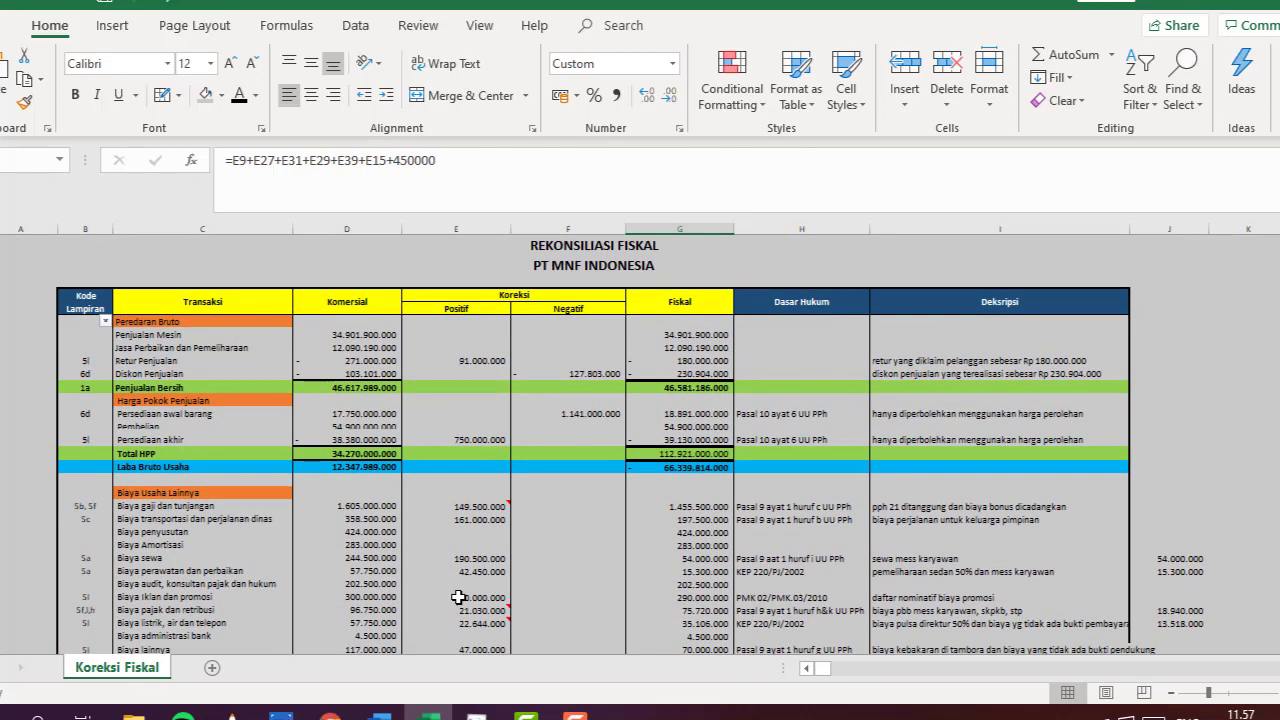
- Open page 3 of Formulir 1771-I in e-SPT, and back in Excel filter Kode Lampiran to 6d only
click(476, 714)
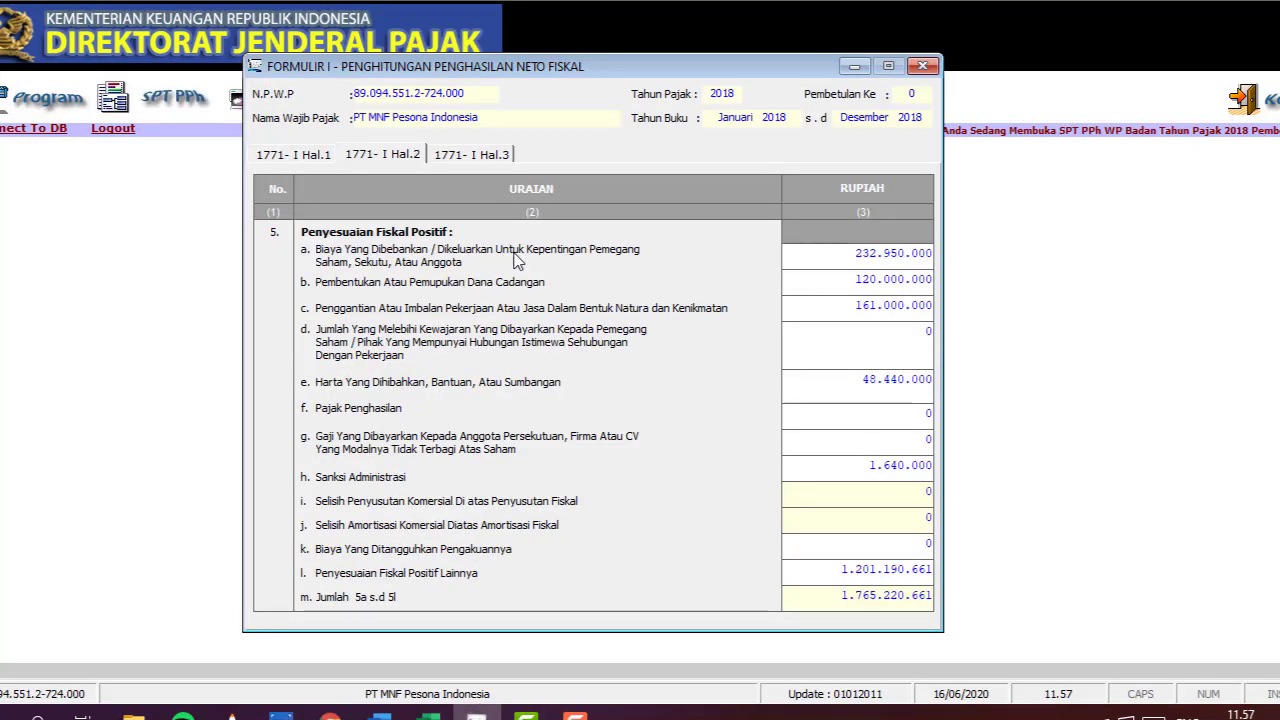
click(465, 156)
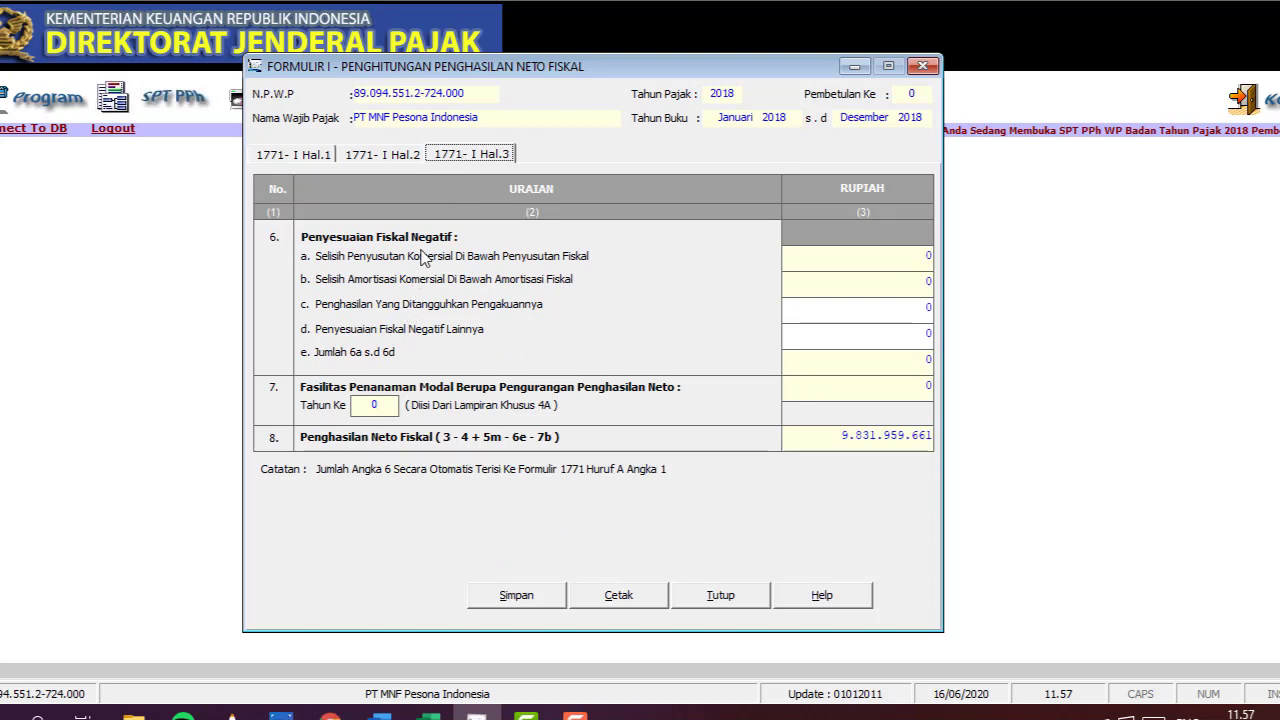
click(428, 714)
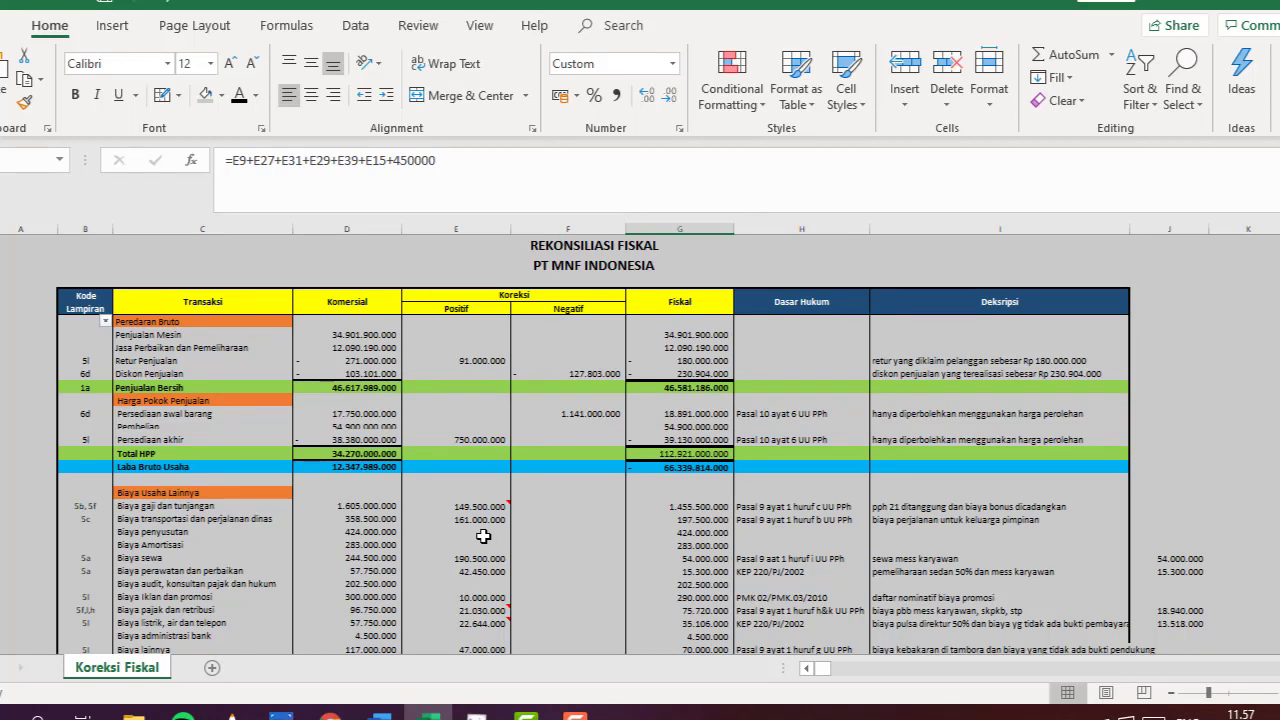
scroll(483, 536, down, 5)
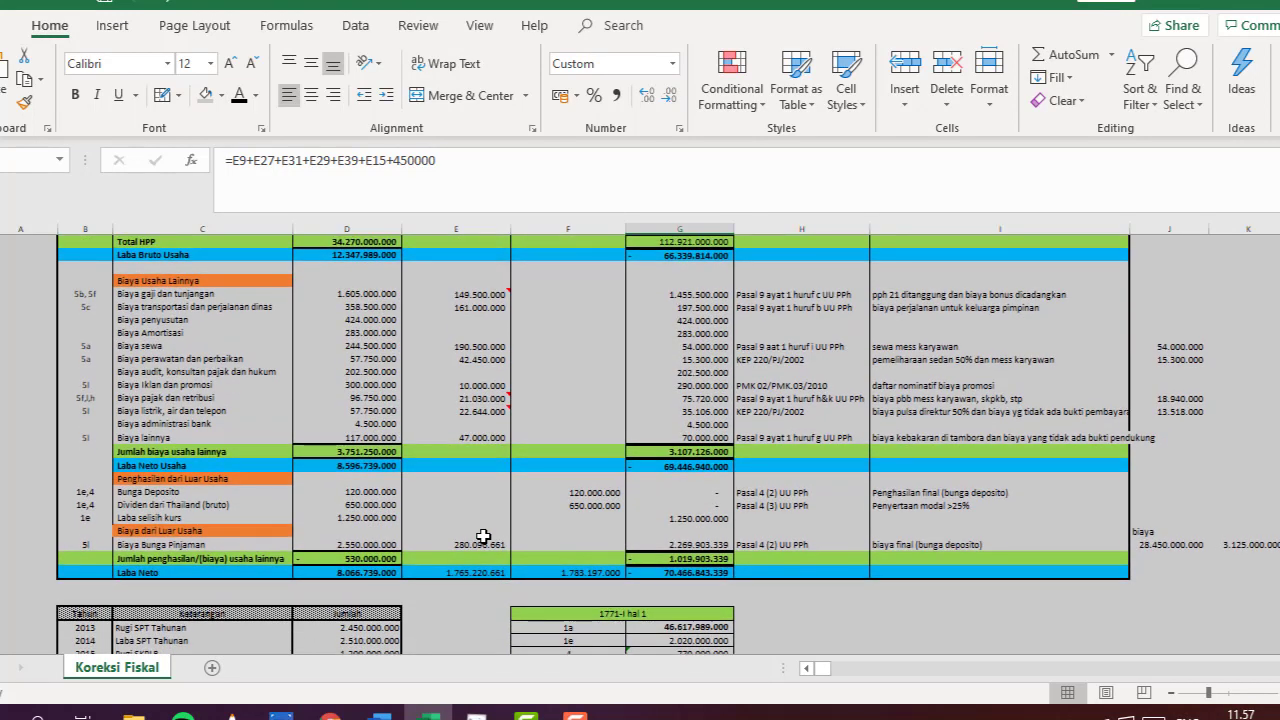
scroll(483, 536, up, 4)
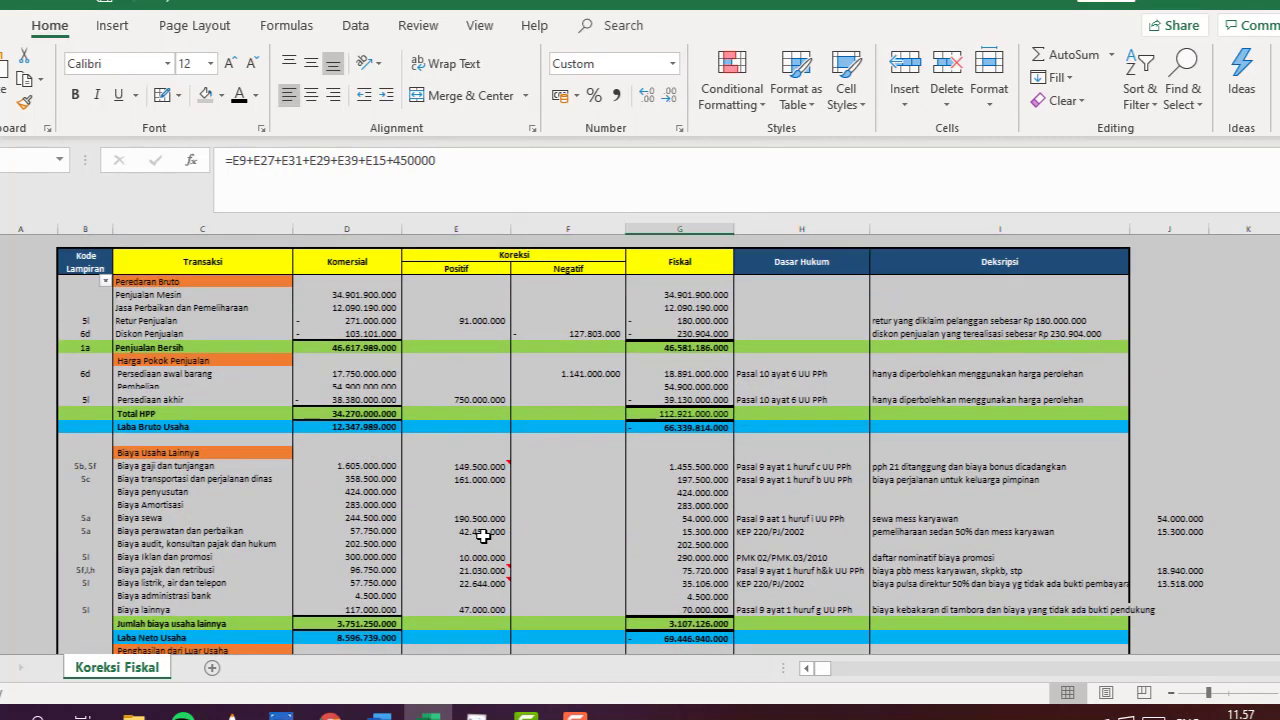
click(105, 281)
click(23, 473)
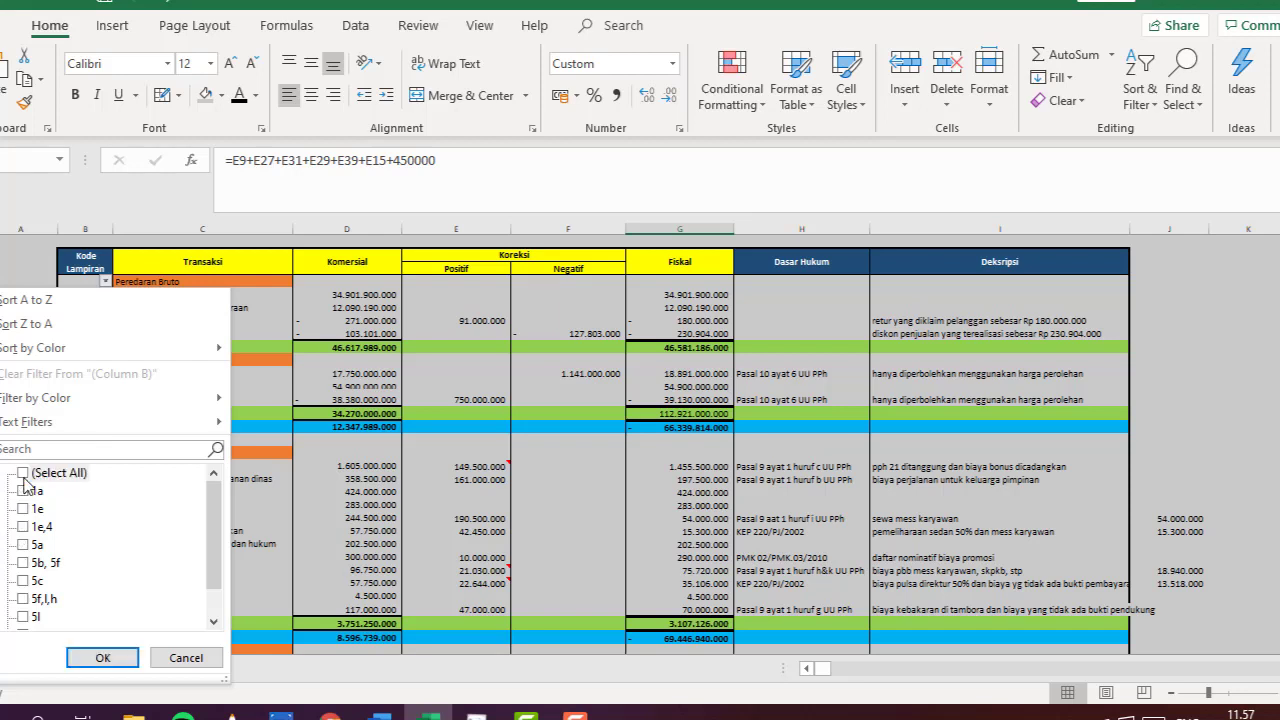
scroll(45, 558, down, 1)
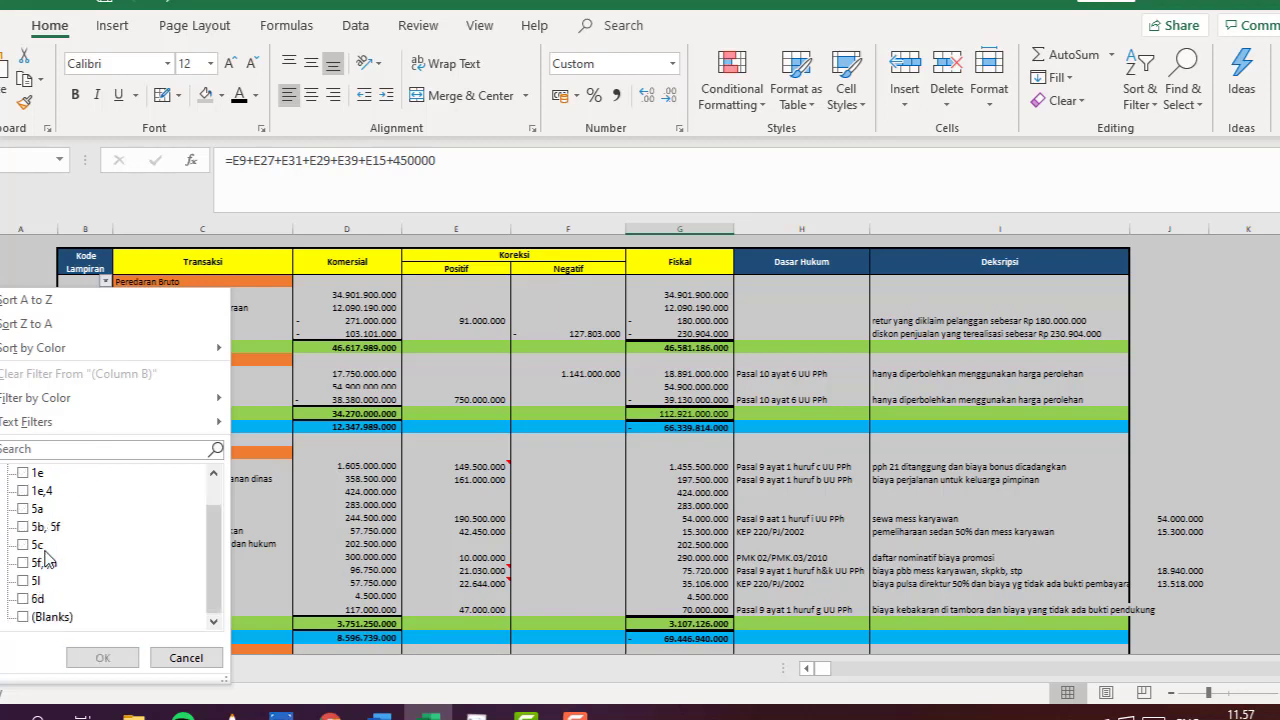
click(24, 599)
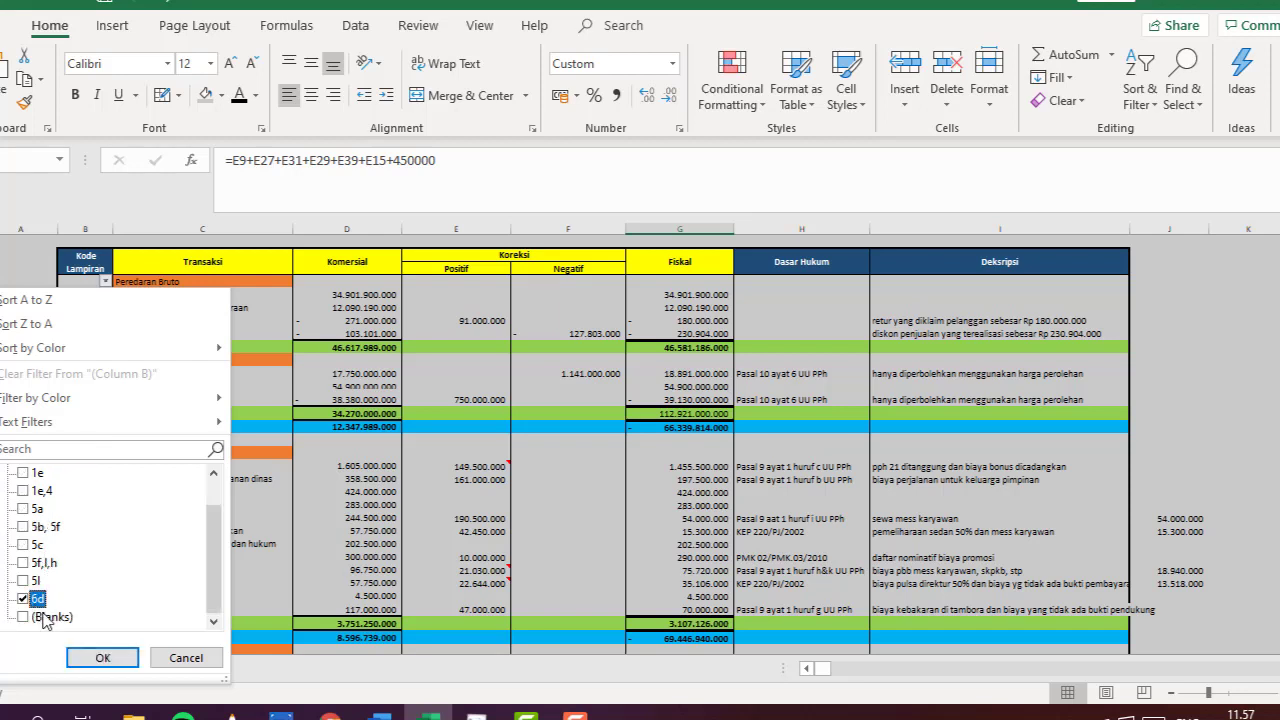
click(95, 656)
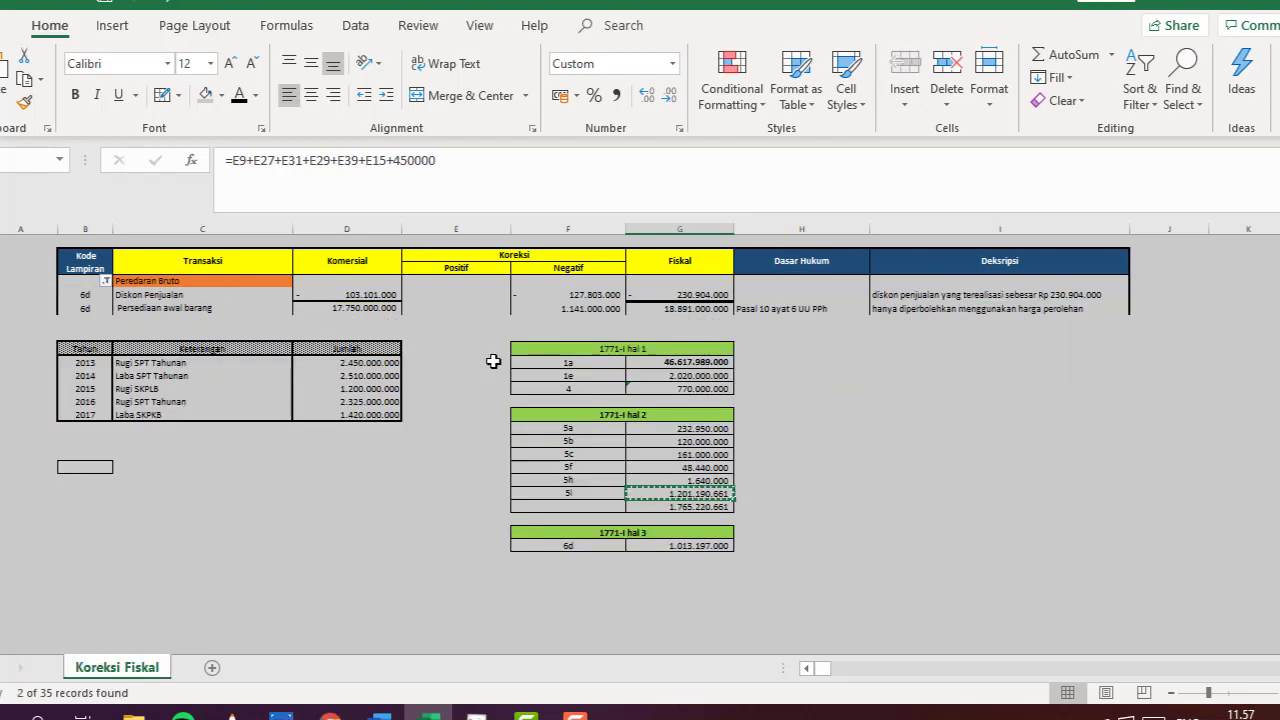
- Check the sum of the two 6d negative corrections, then copy the 6d total into item 6d, Penyesuaian Fiskal Negatif Lainnya, in e-SPT, entering 1.013.197.000
click(572, 293)
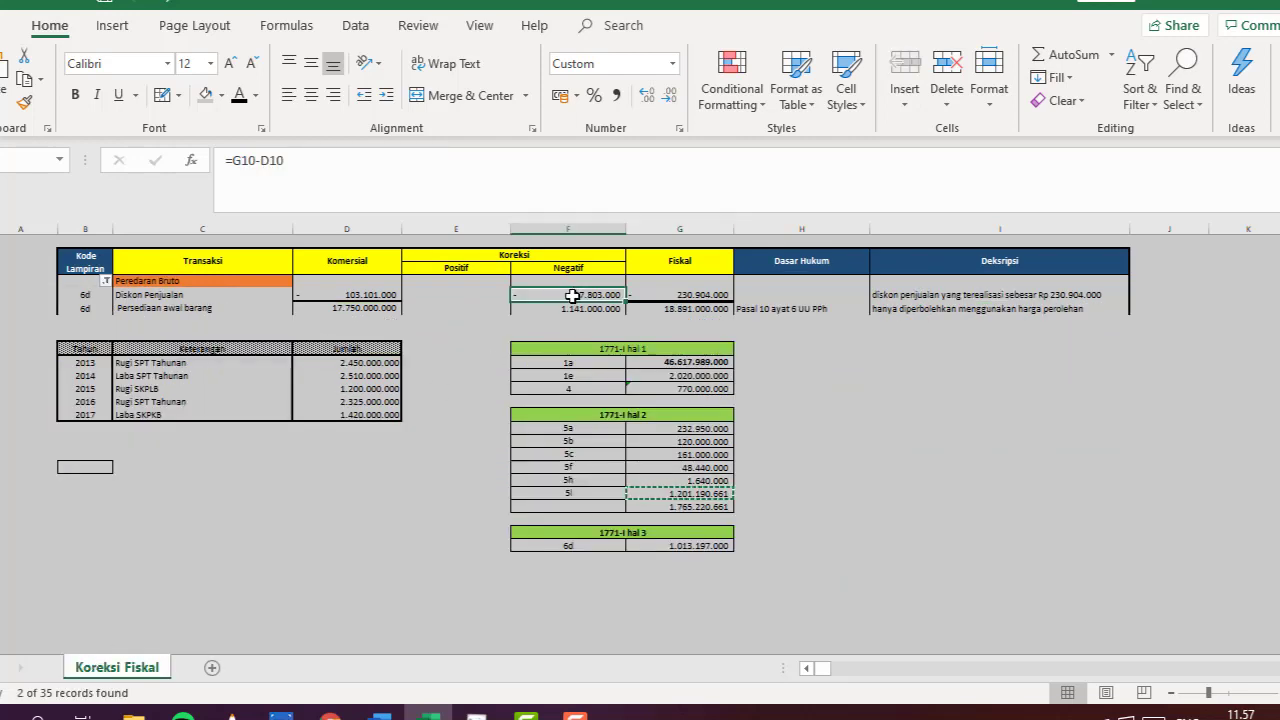
drag(572, 293, 572, 309)
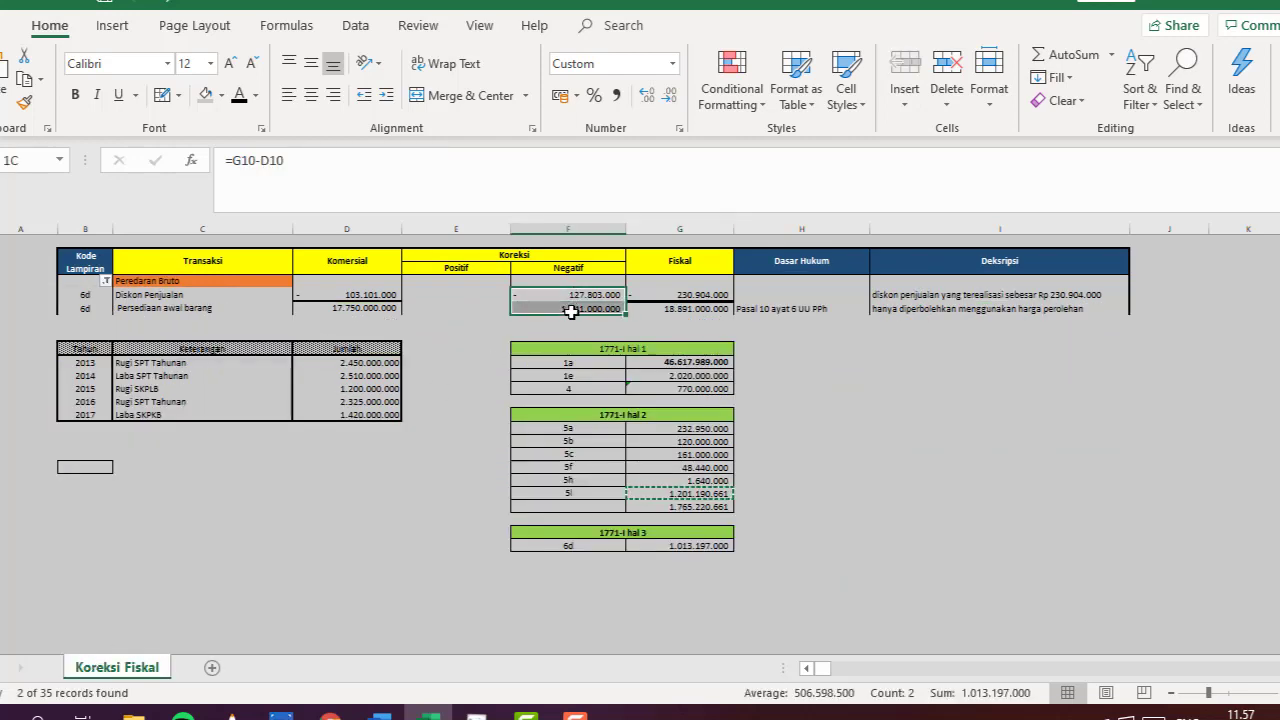
click(681, 547)
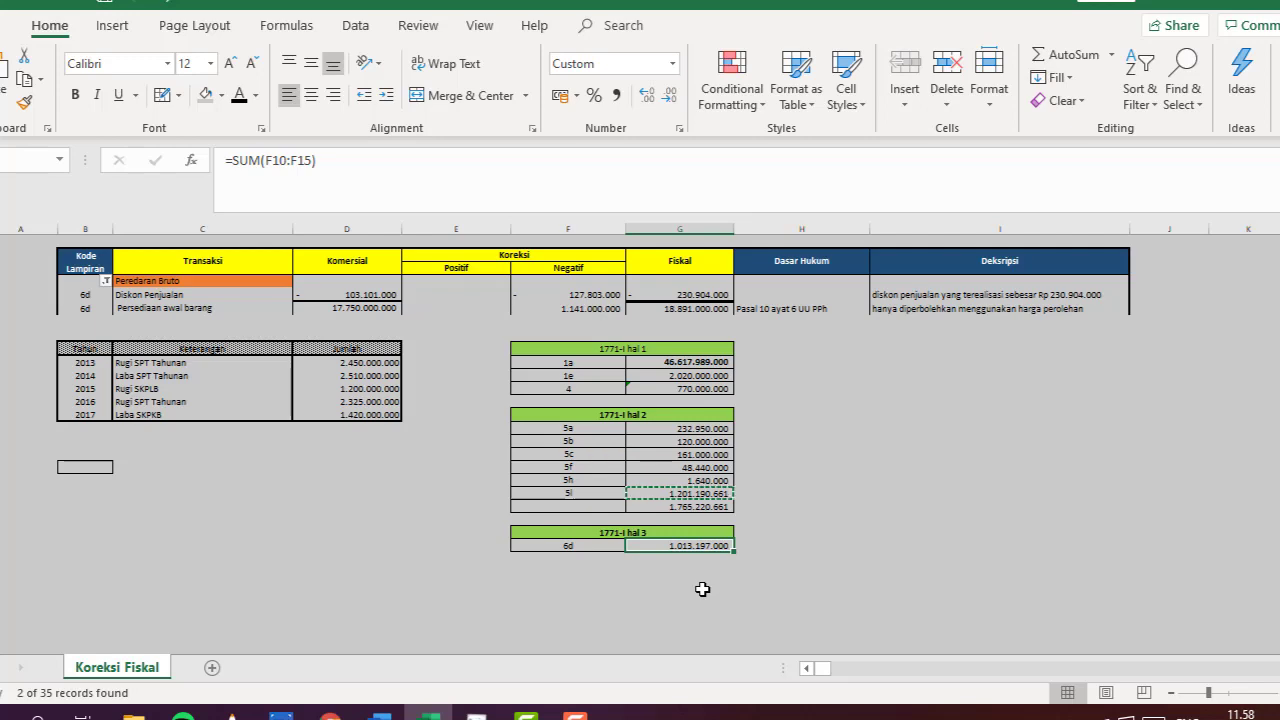
key(ctrl+c)
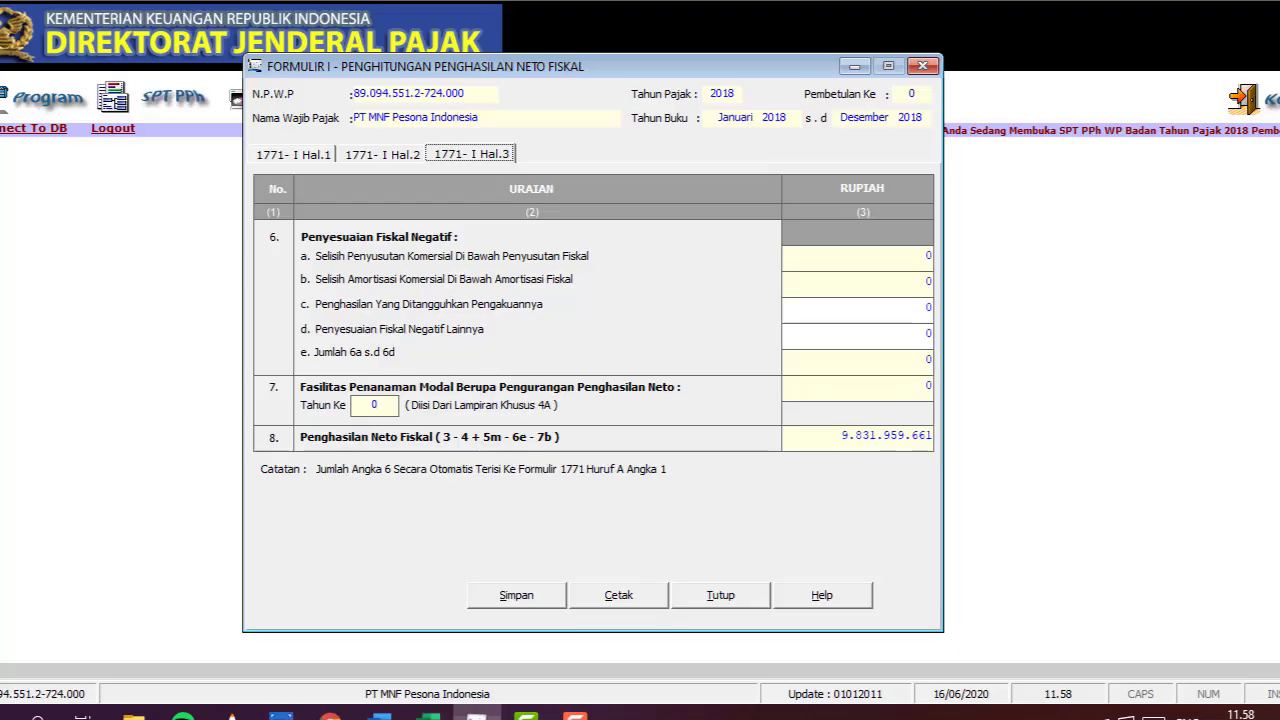
click(477, 712)
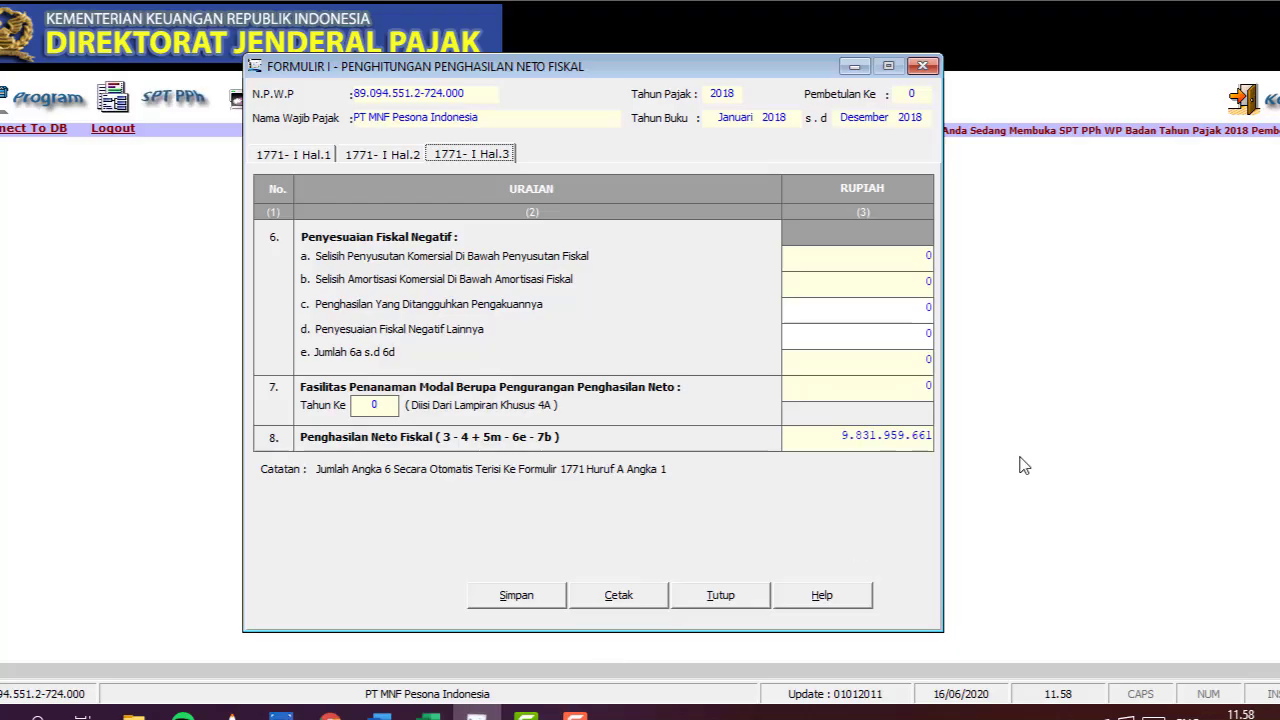
click(929, 338)
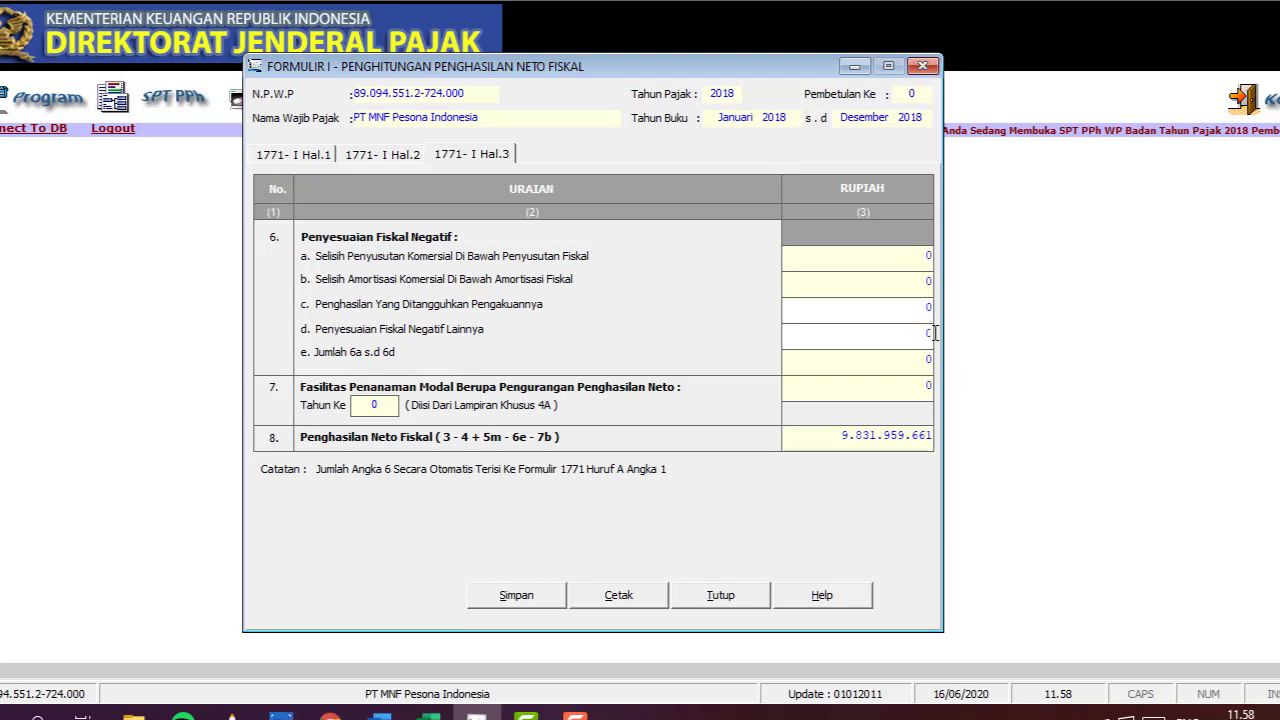
right_click(916, 338)
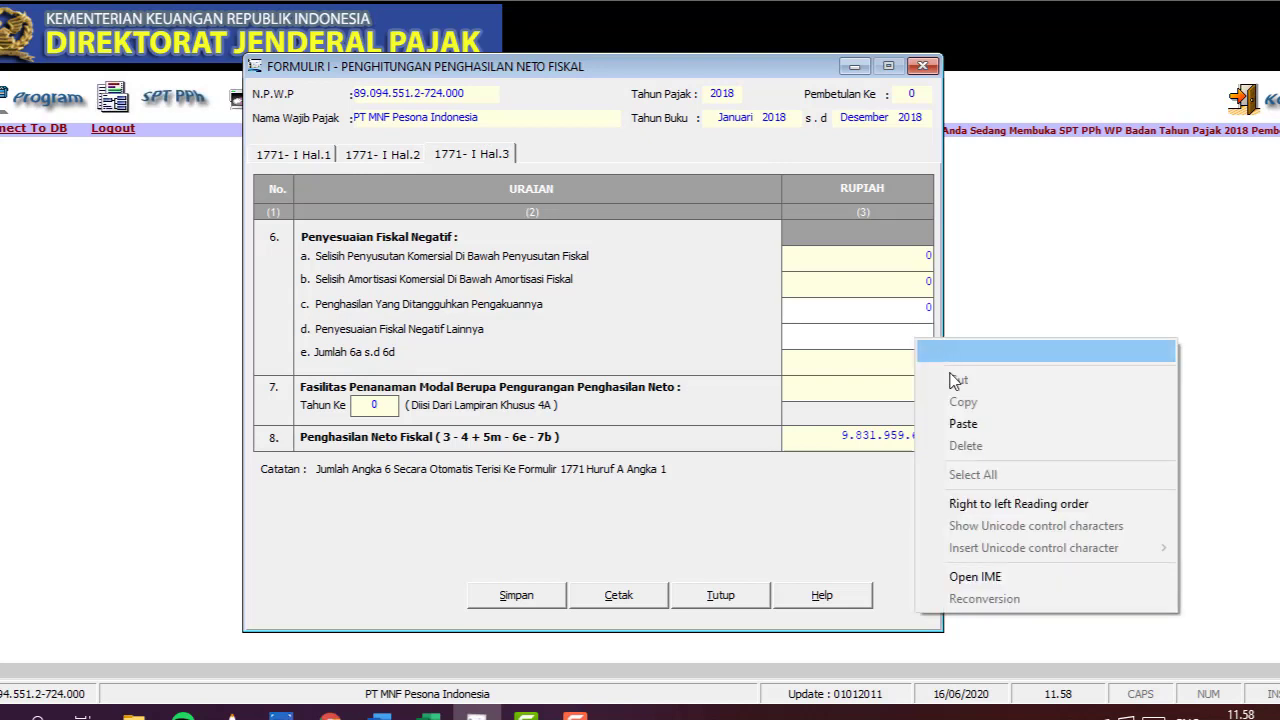
click(962, 424)
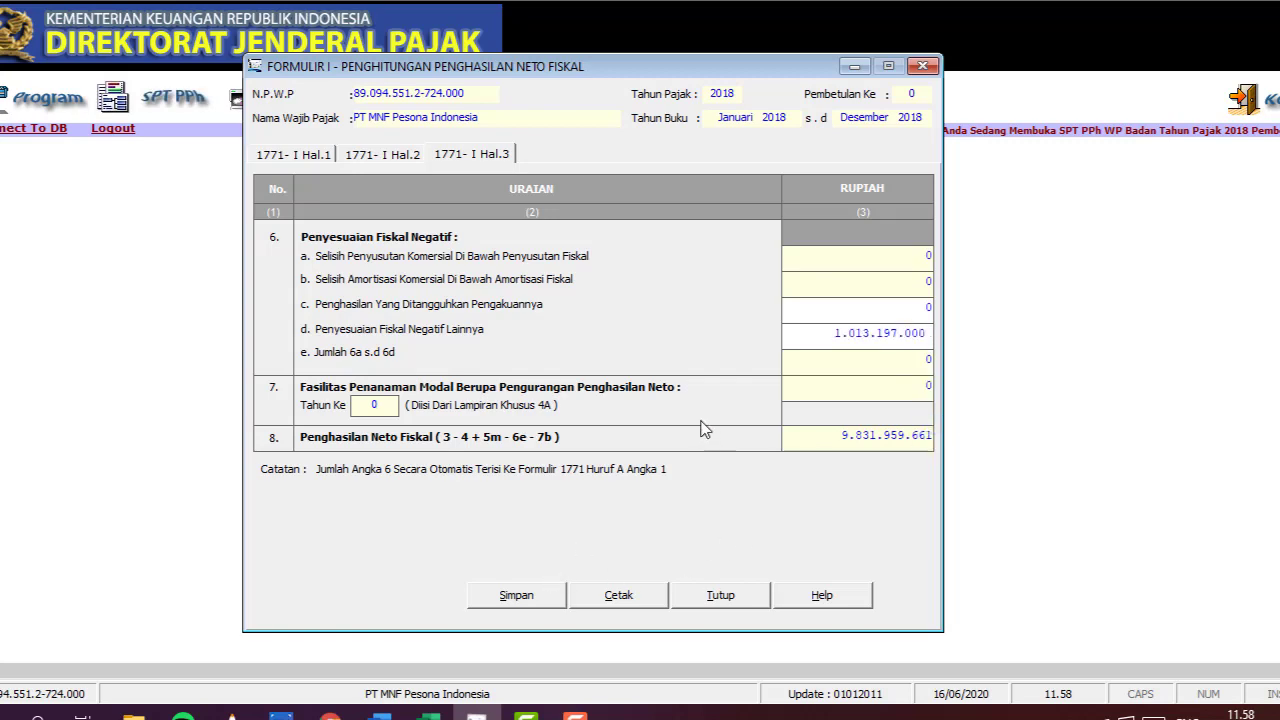
- Review pages 1 to 3 of Formulir 1771-I, then save the form's data and close it
click(403, 153)
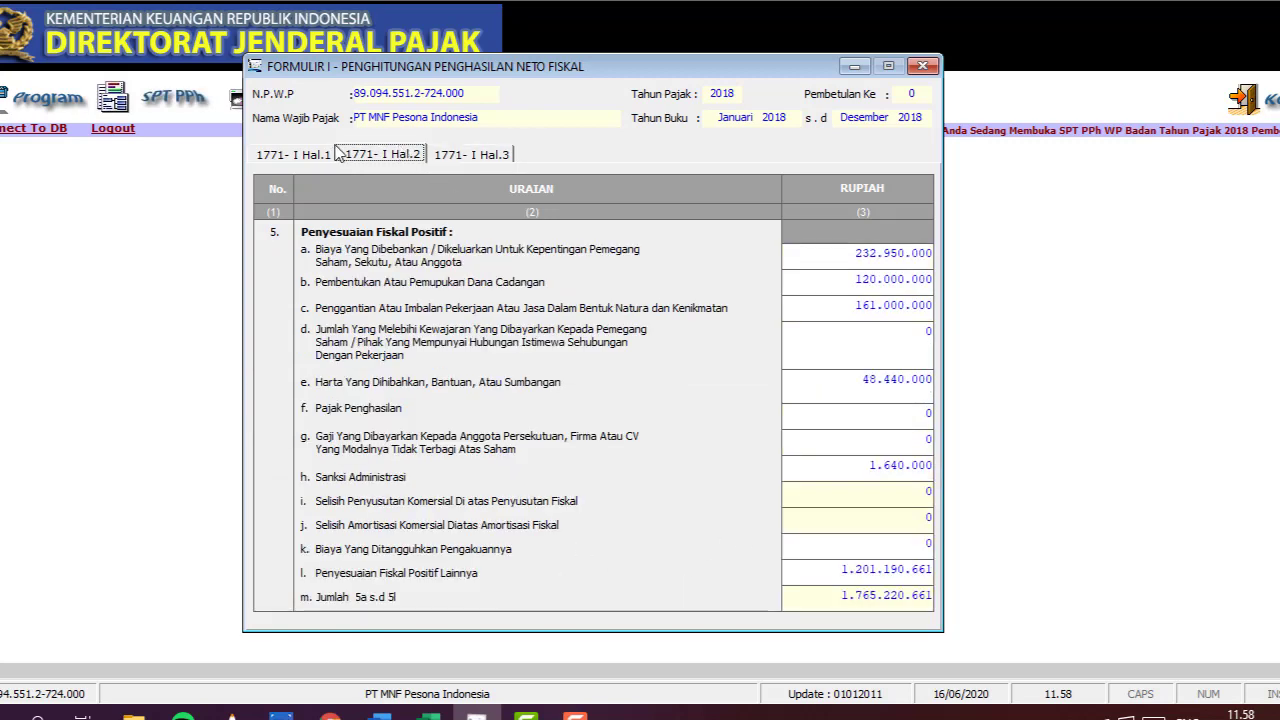
click(320, 154)
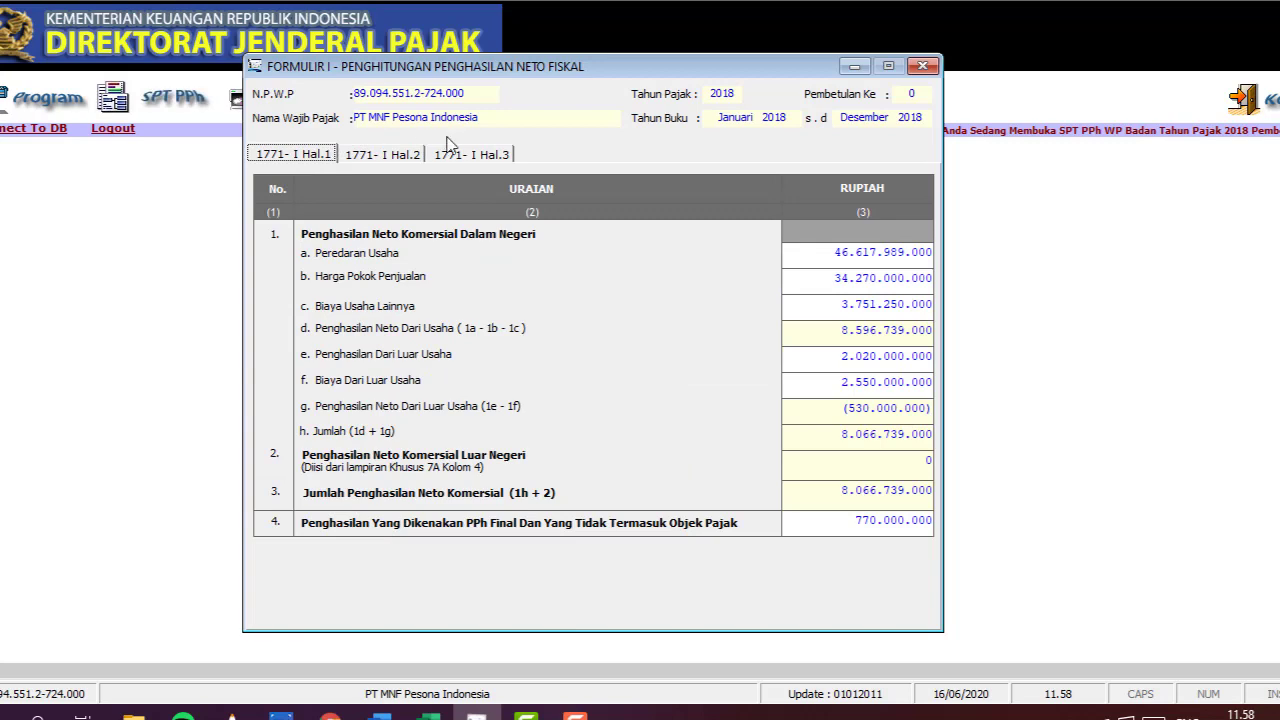
click(369, 156)
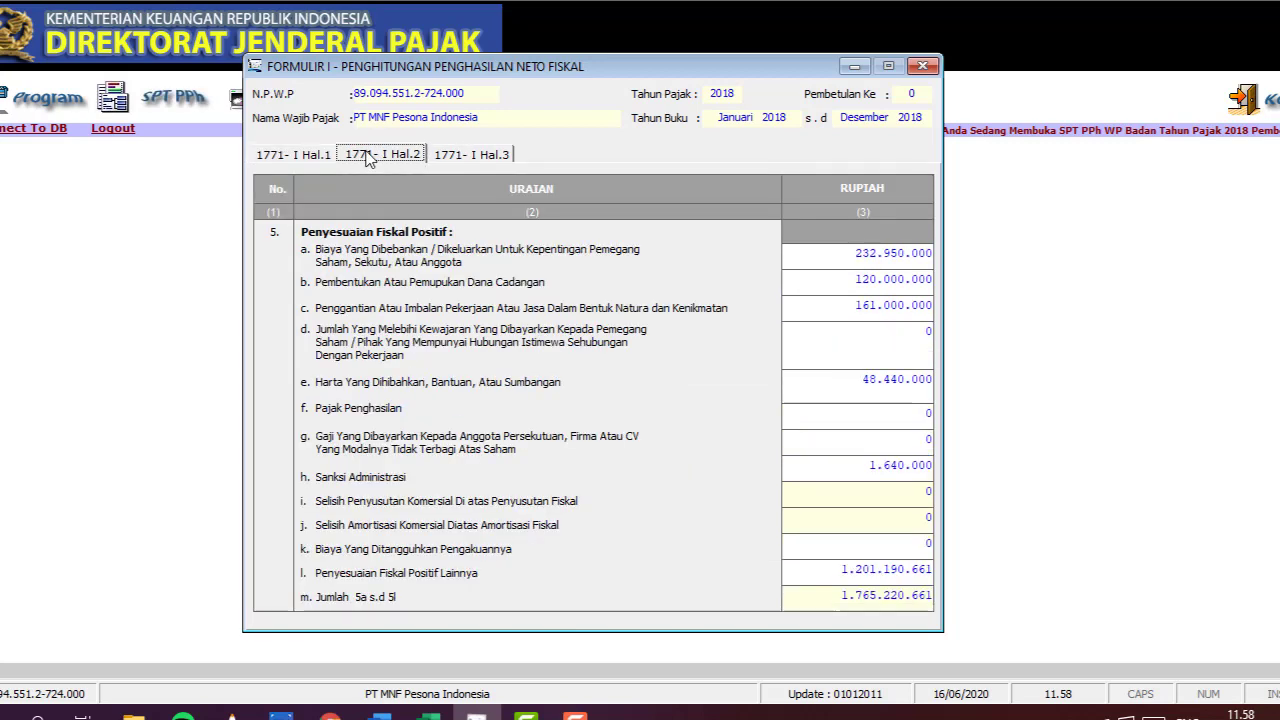
click(455, 156)
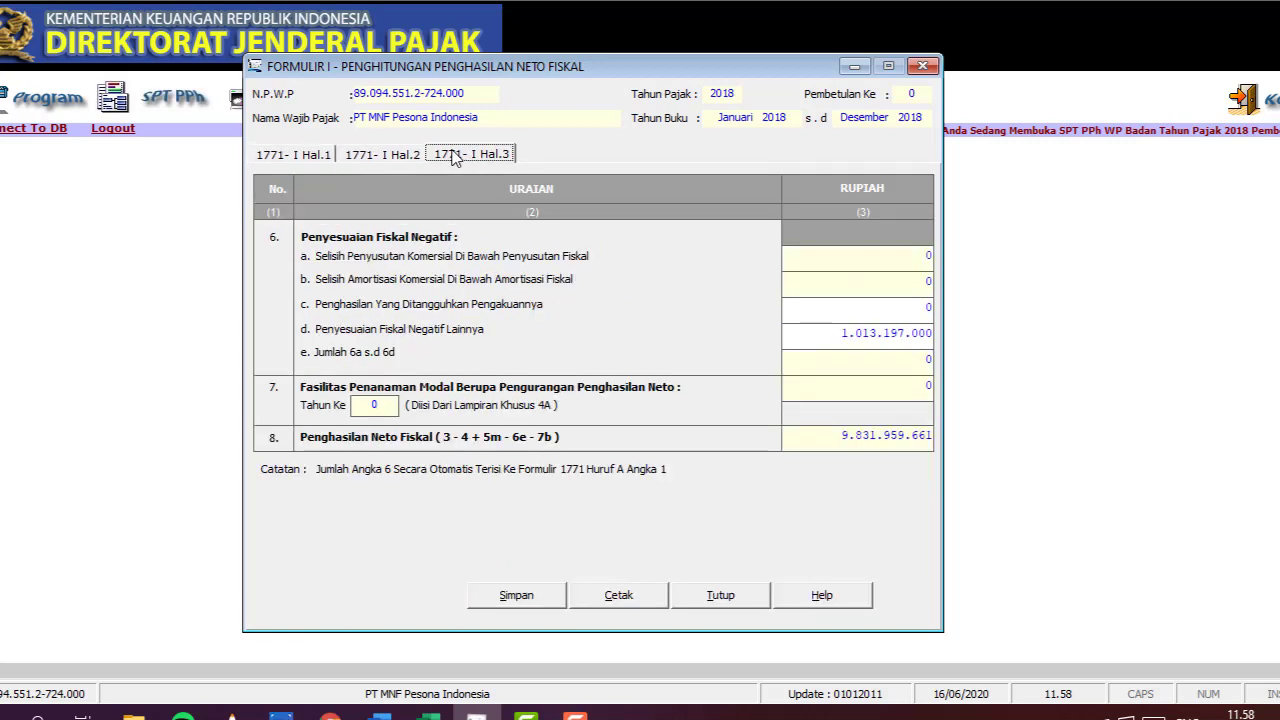
click(527, 603)
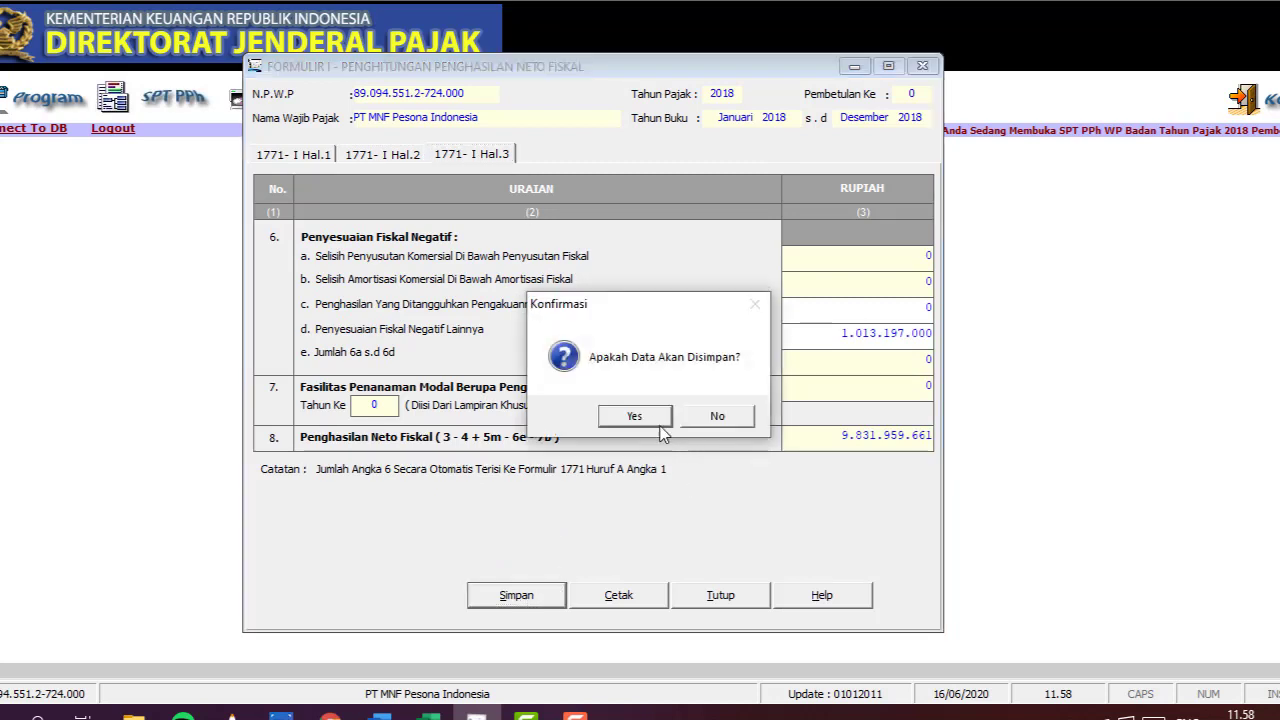
click(658, 423)
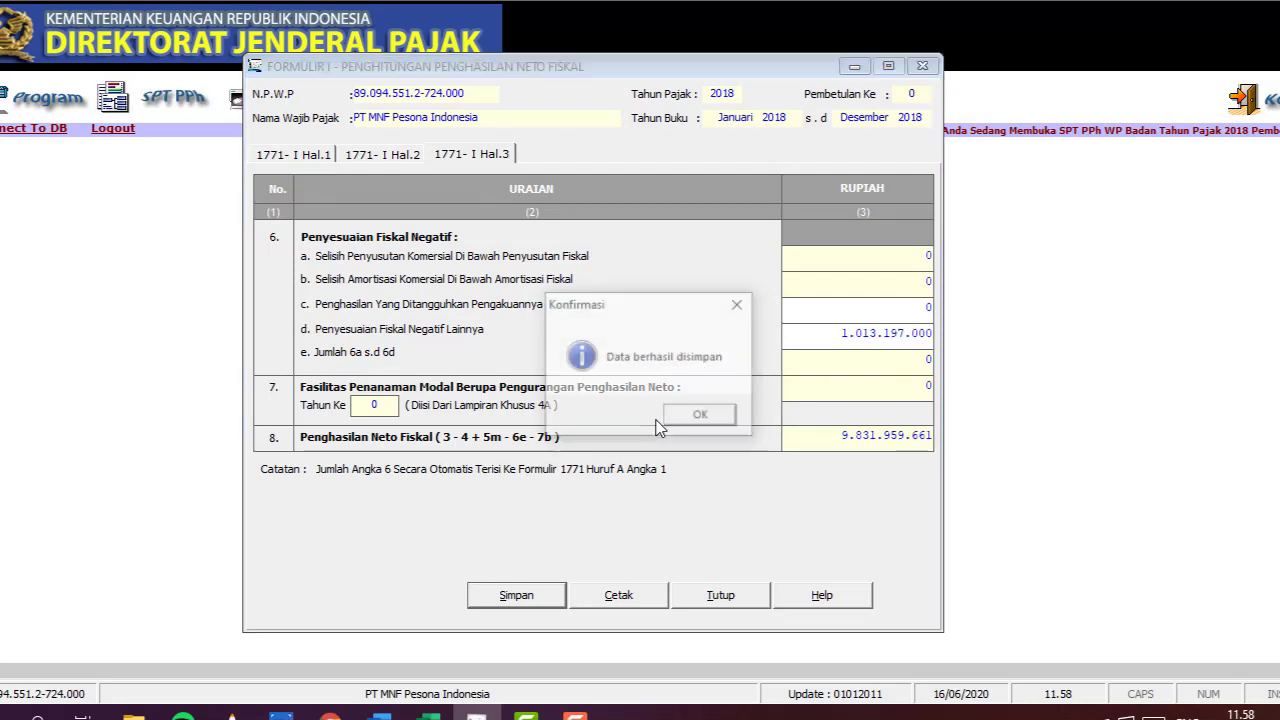
click(686, 422)
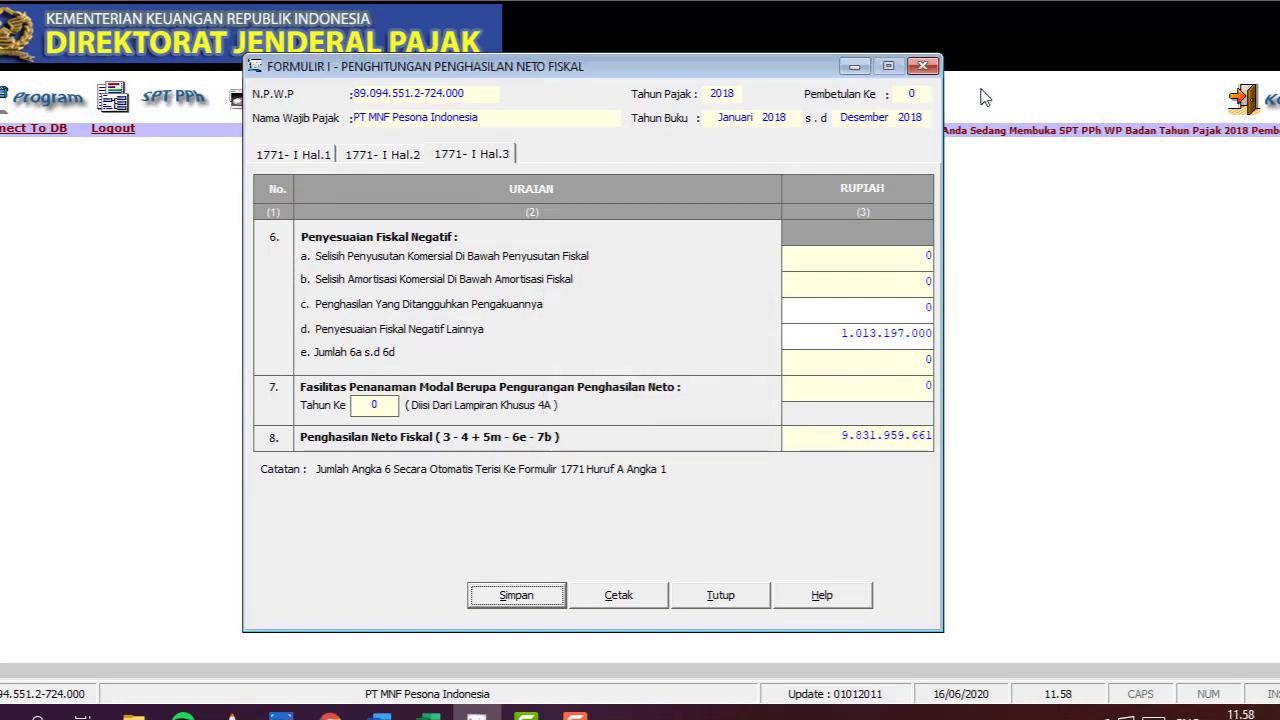
click(923, 67)
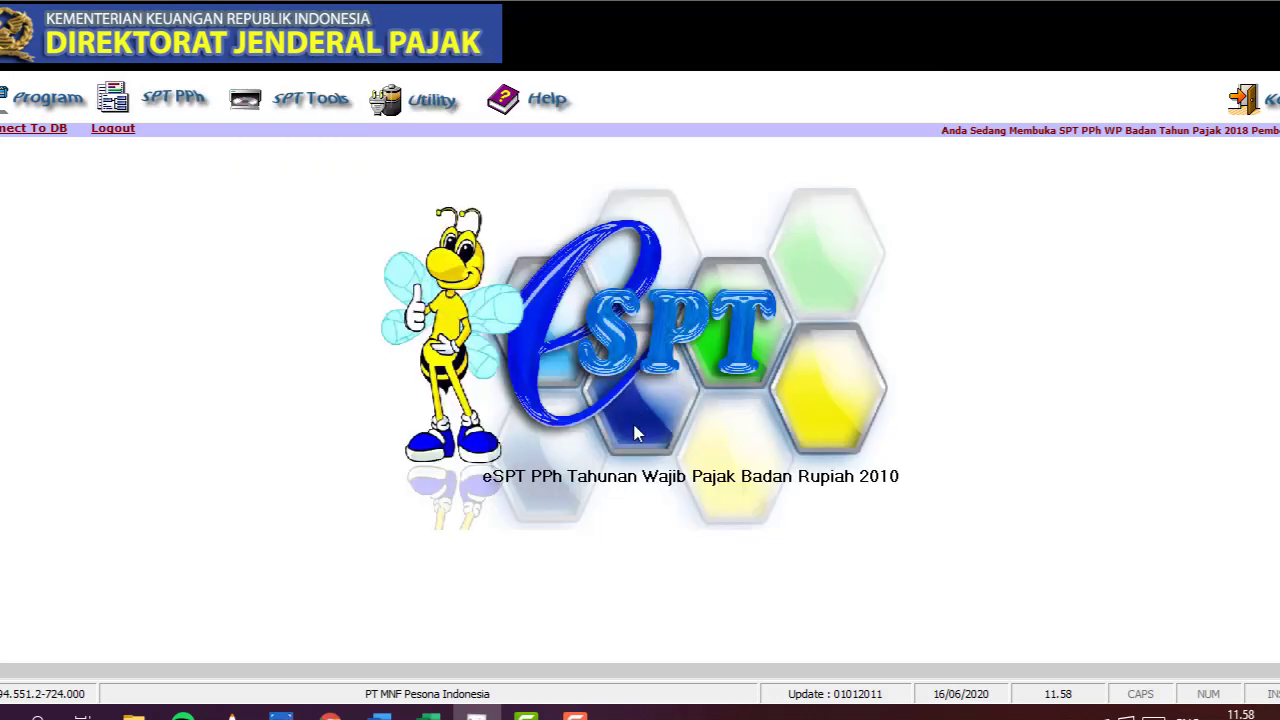